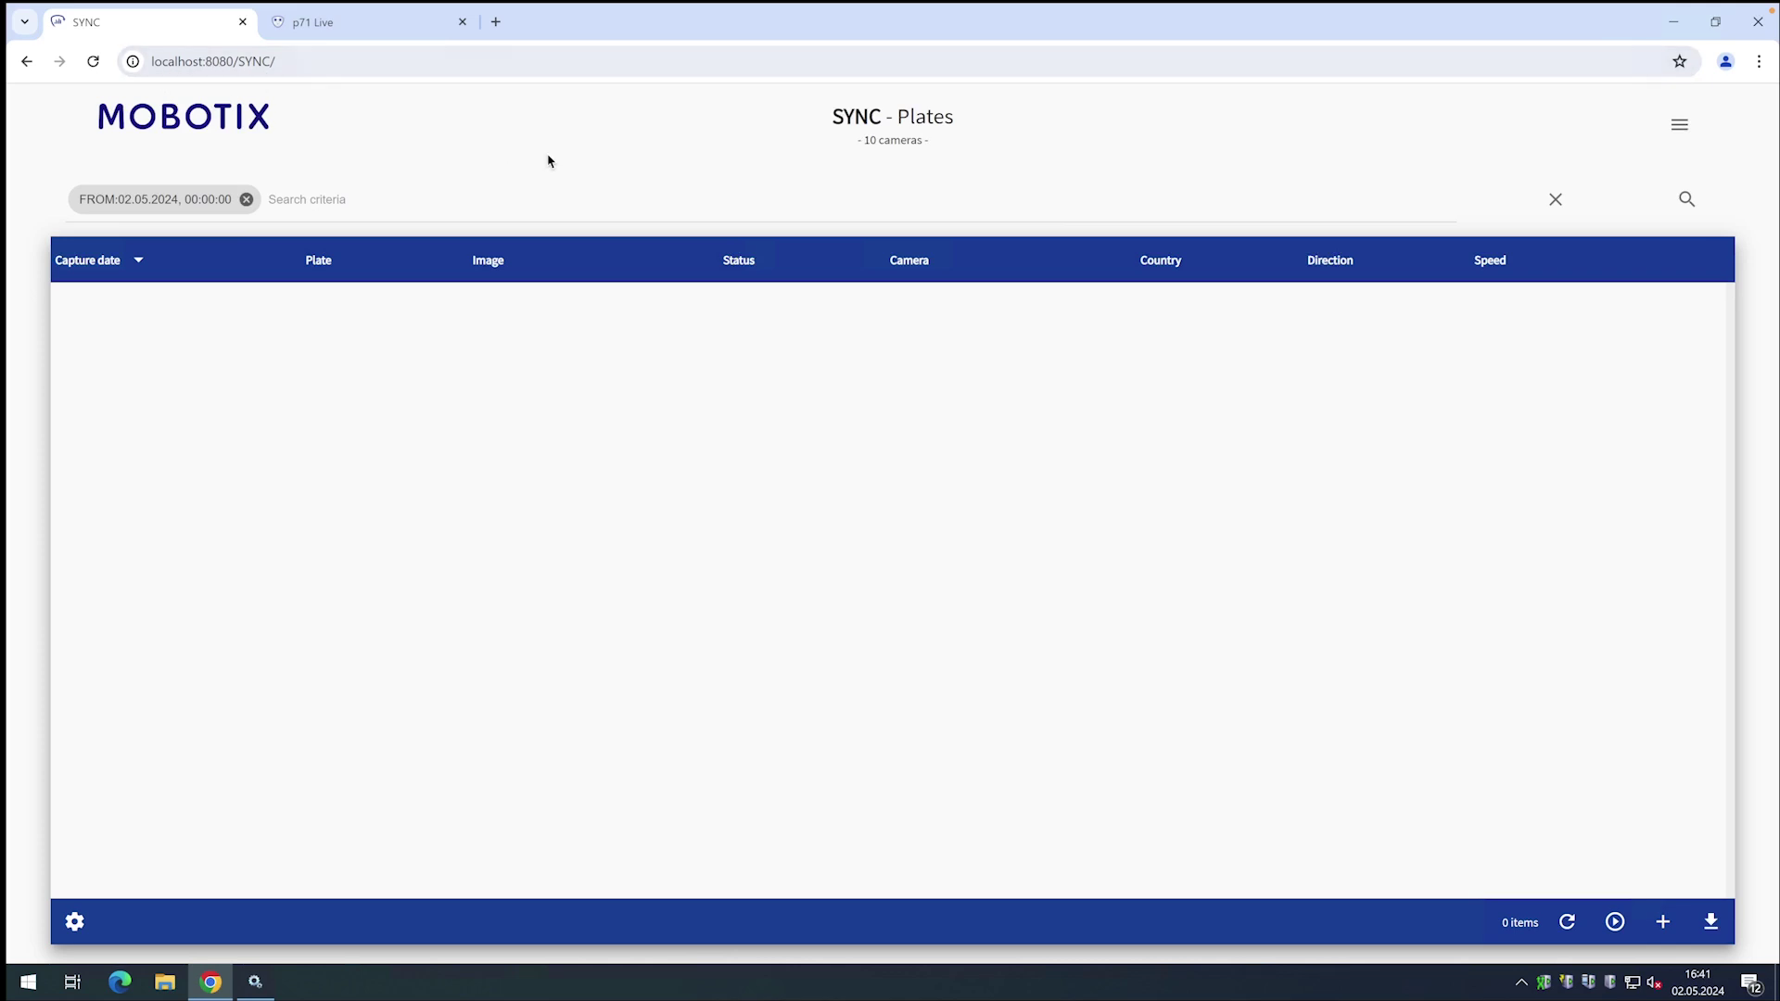
# Step: Create a zone named MOBOTIX AG in the SYNC configuration, assign the admin user to it, and save it
pyautogui.click(1678, 129)
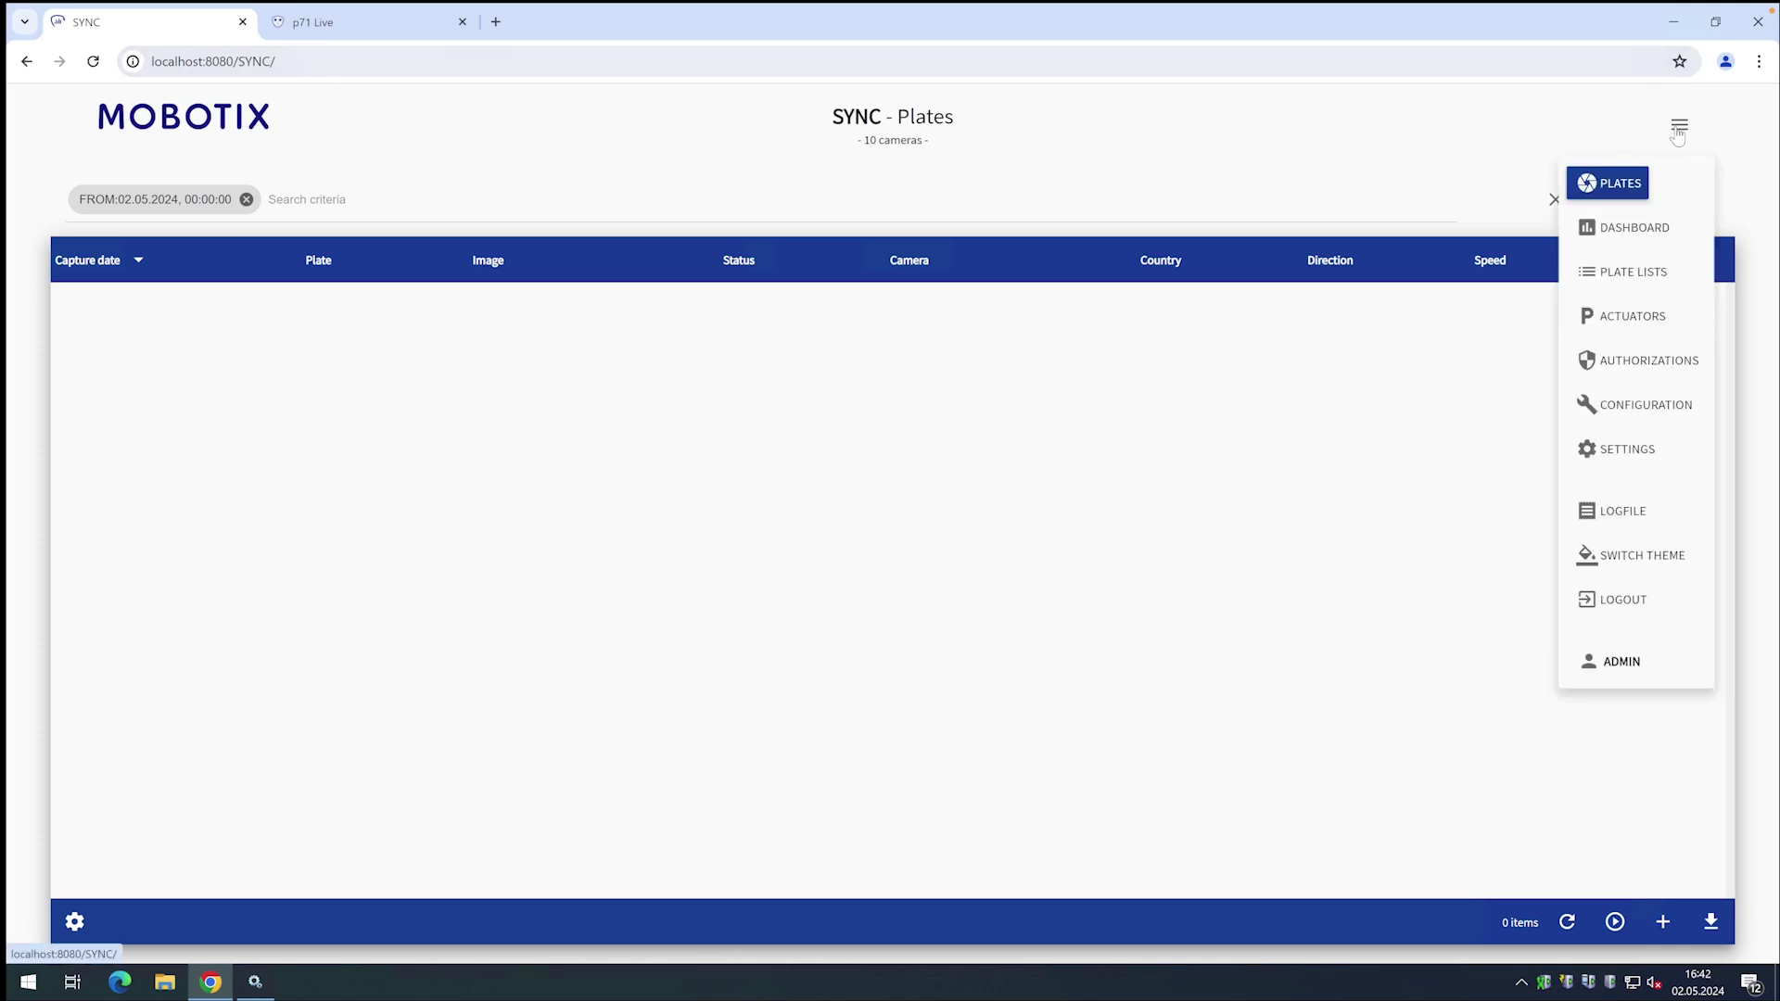
pyautogui.click(1596, 405)
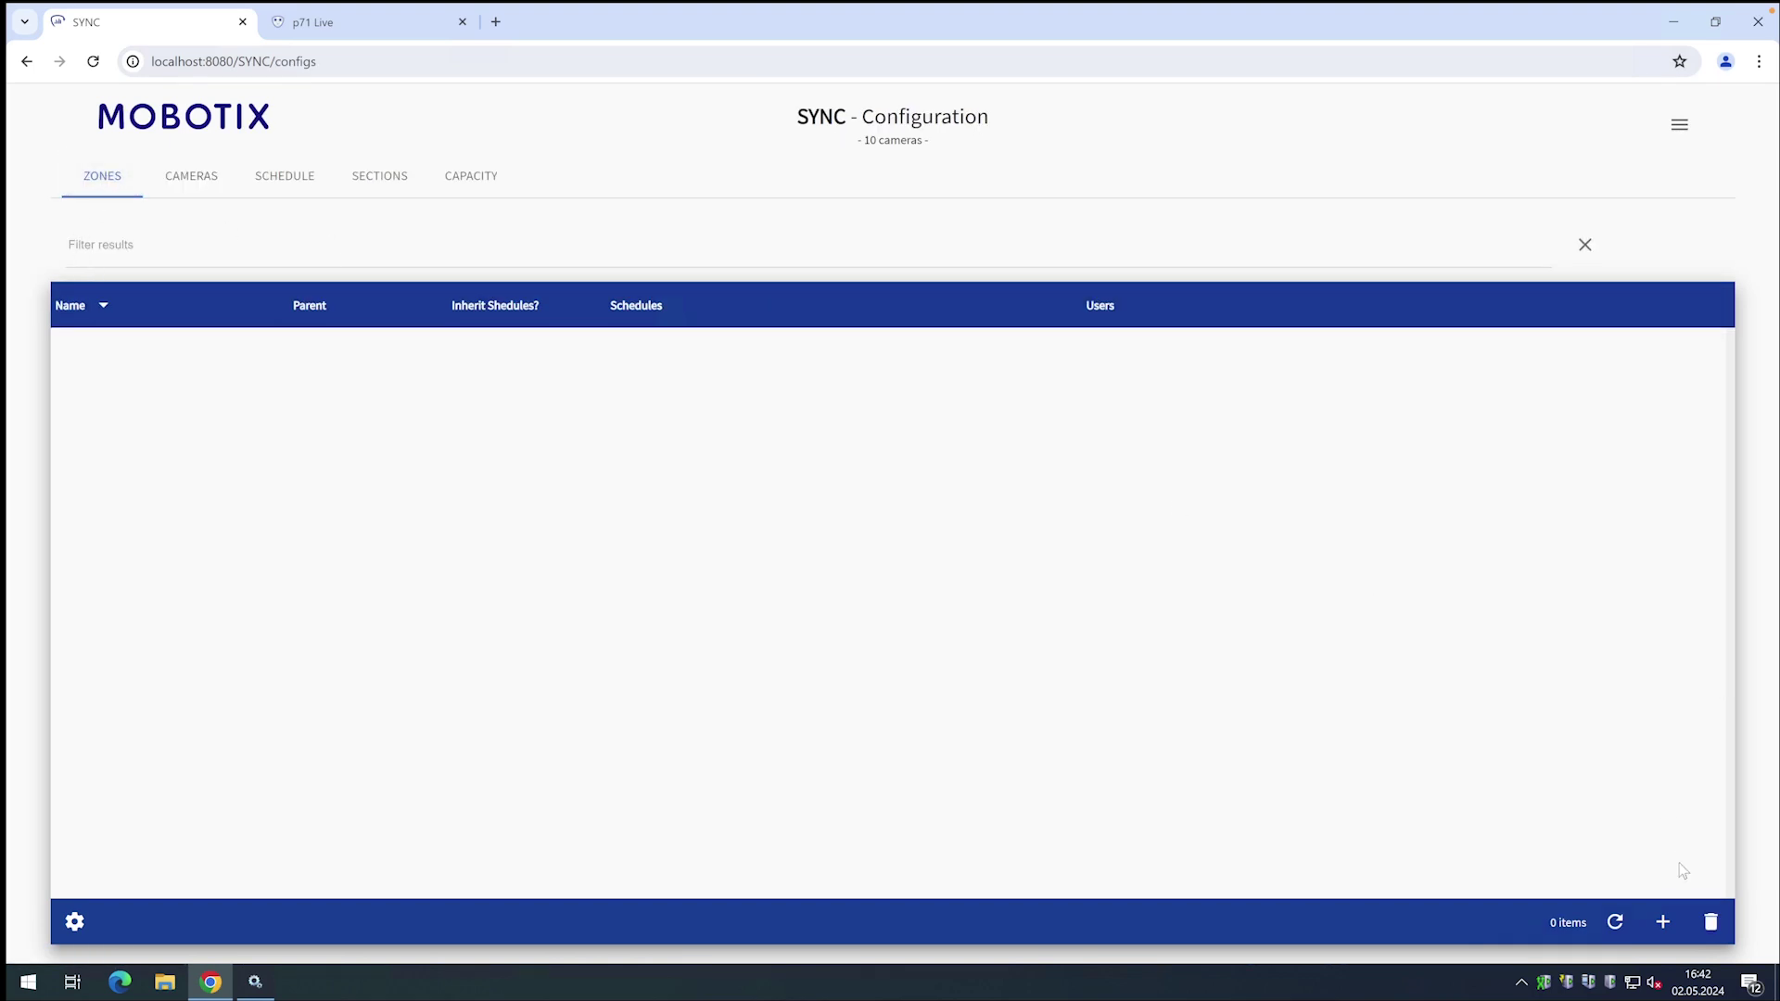
pyautogui.click(1663, 922)
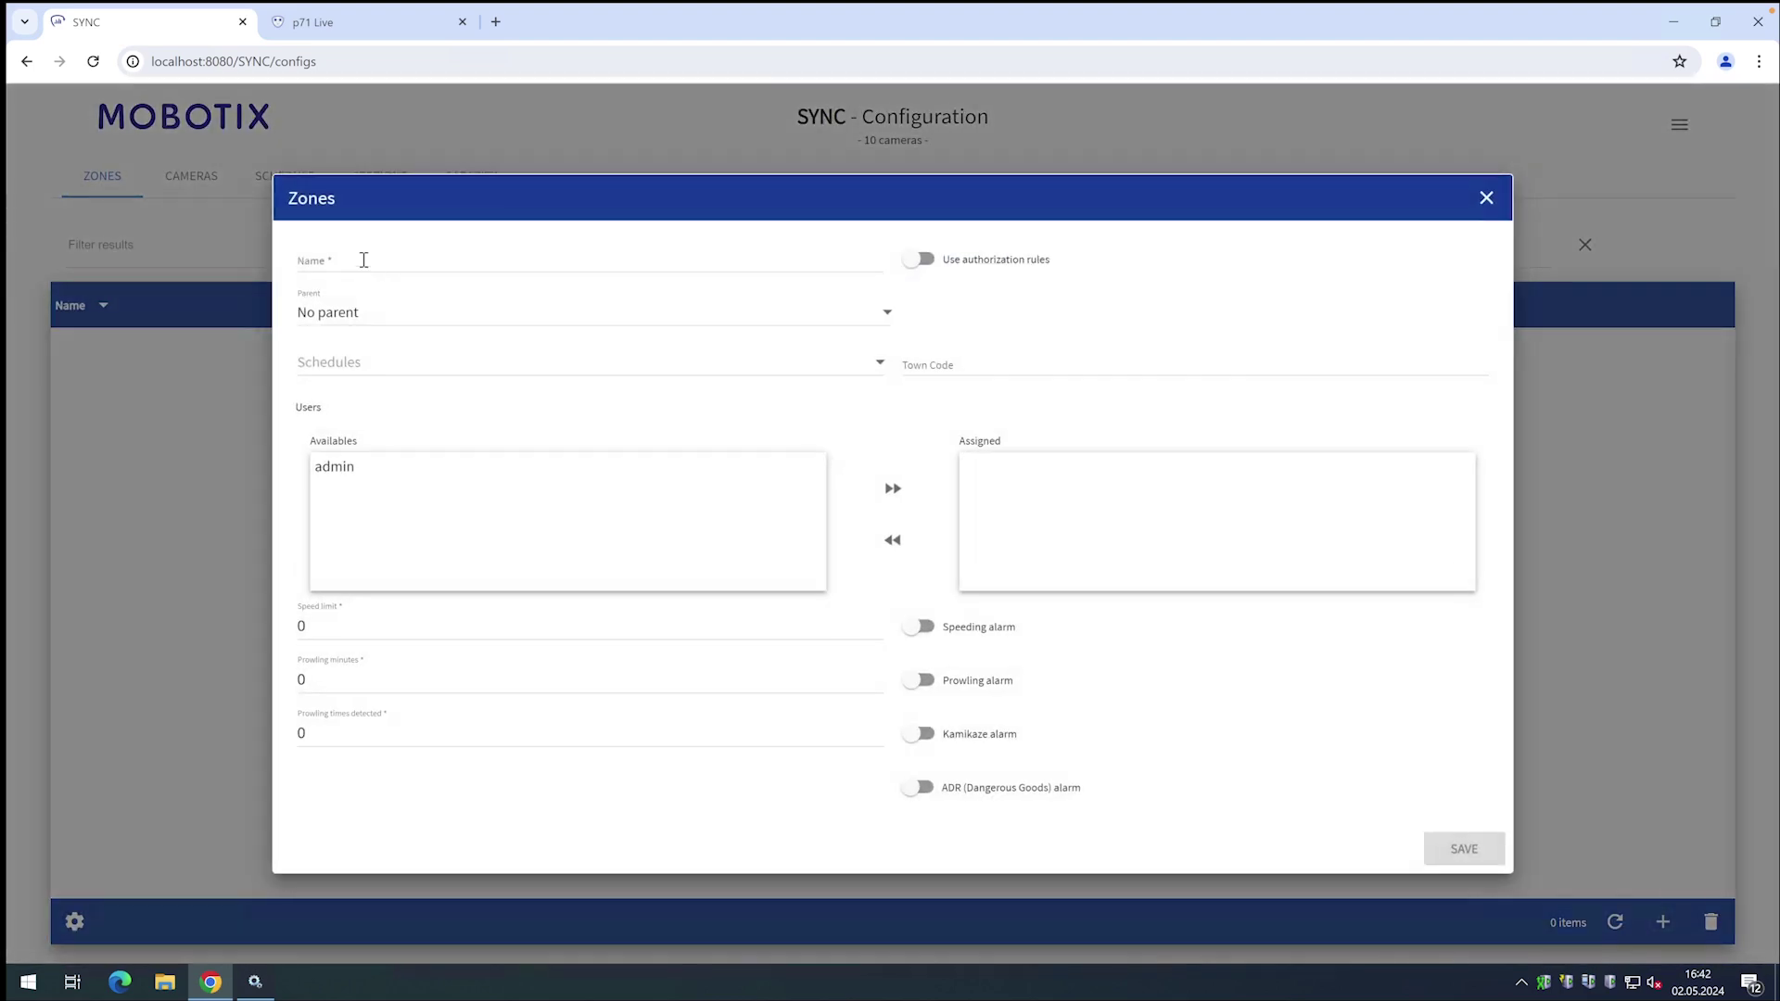
pyautogui.click(363, 260)
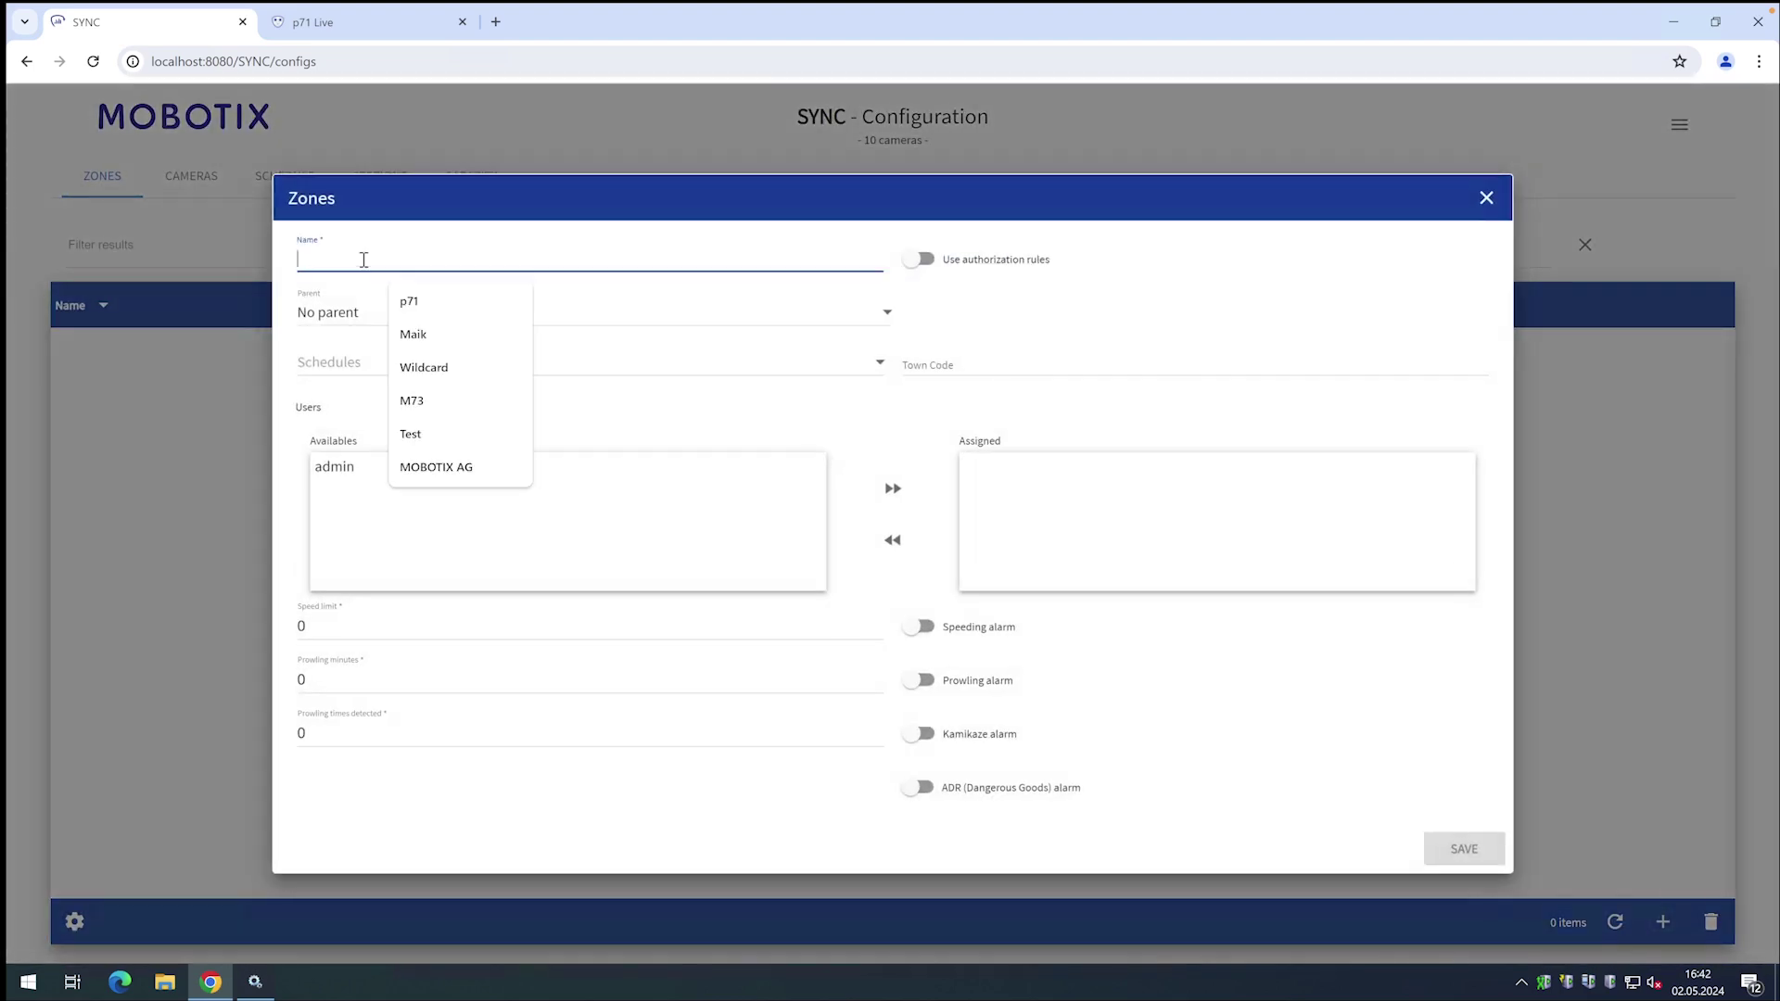
pyautogui.write('MOBOTIX AG')
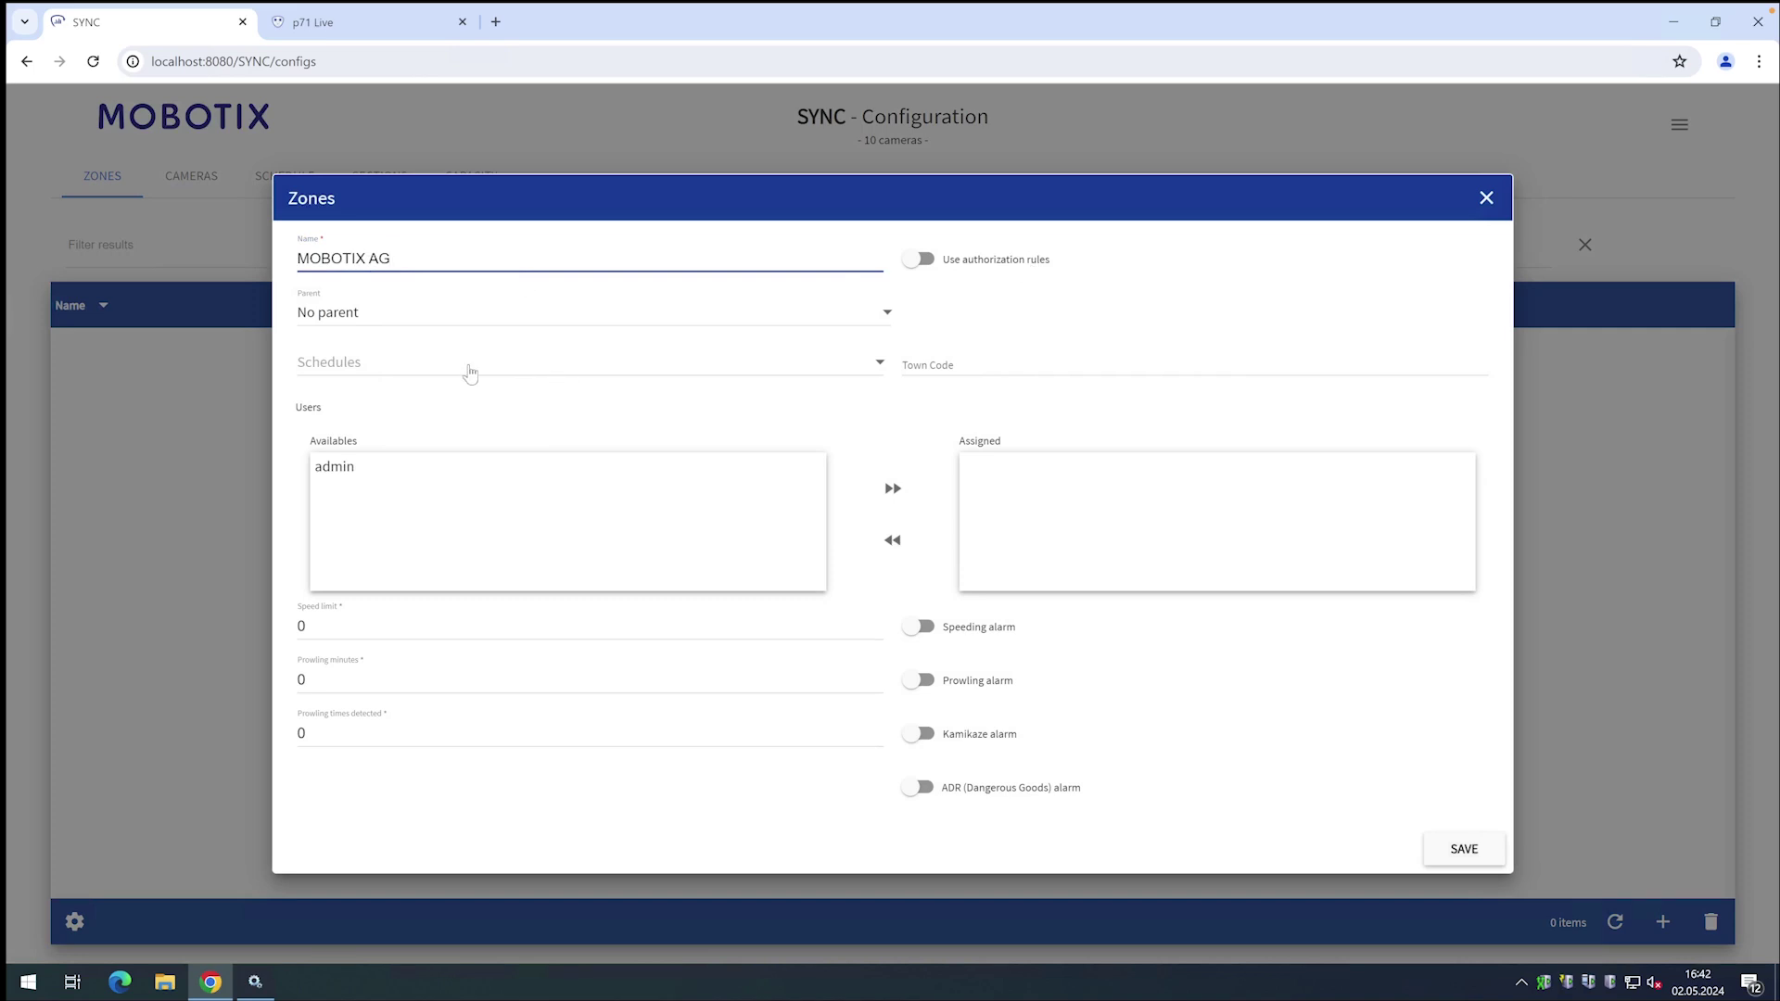
pyautogui.doubleClick(332, 468)
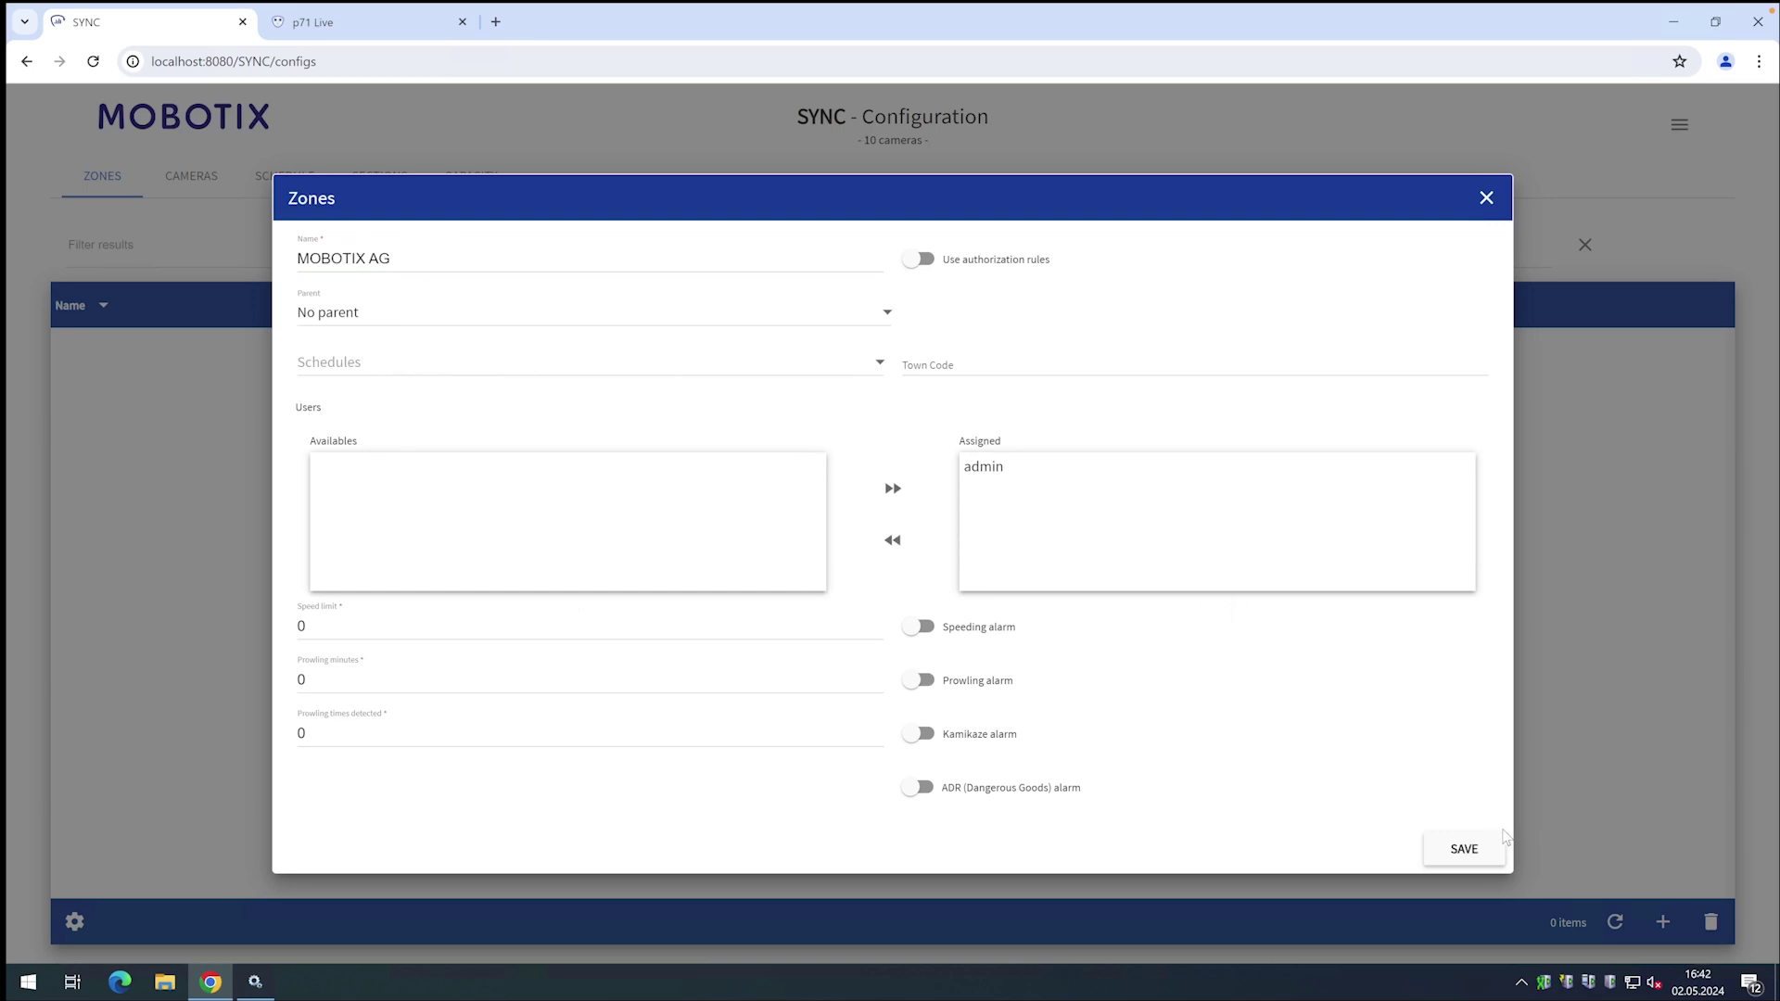
pyautogui.click(1461, 850)
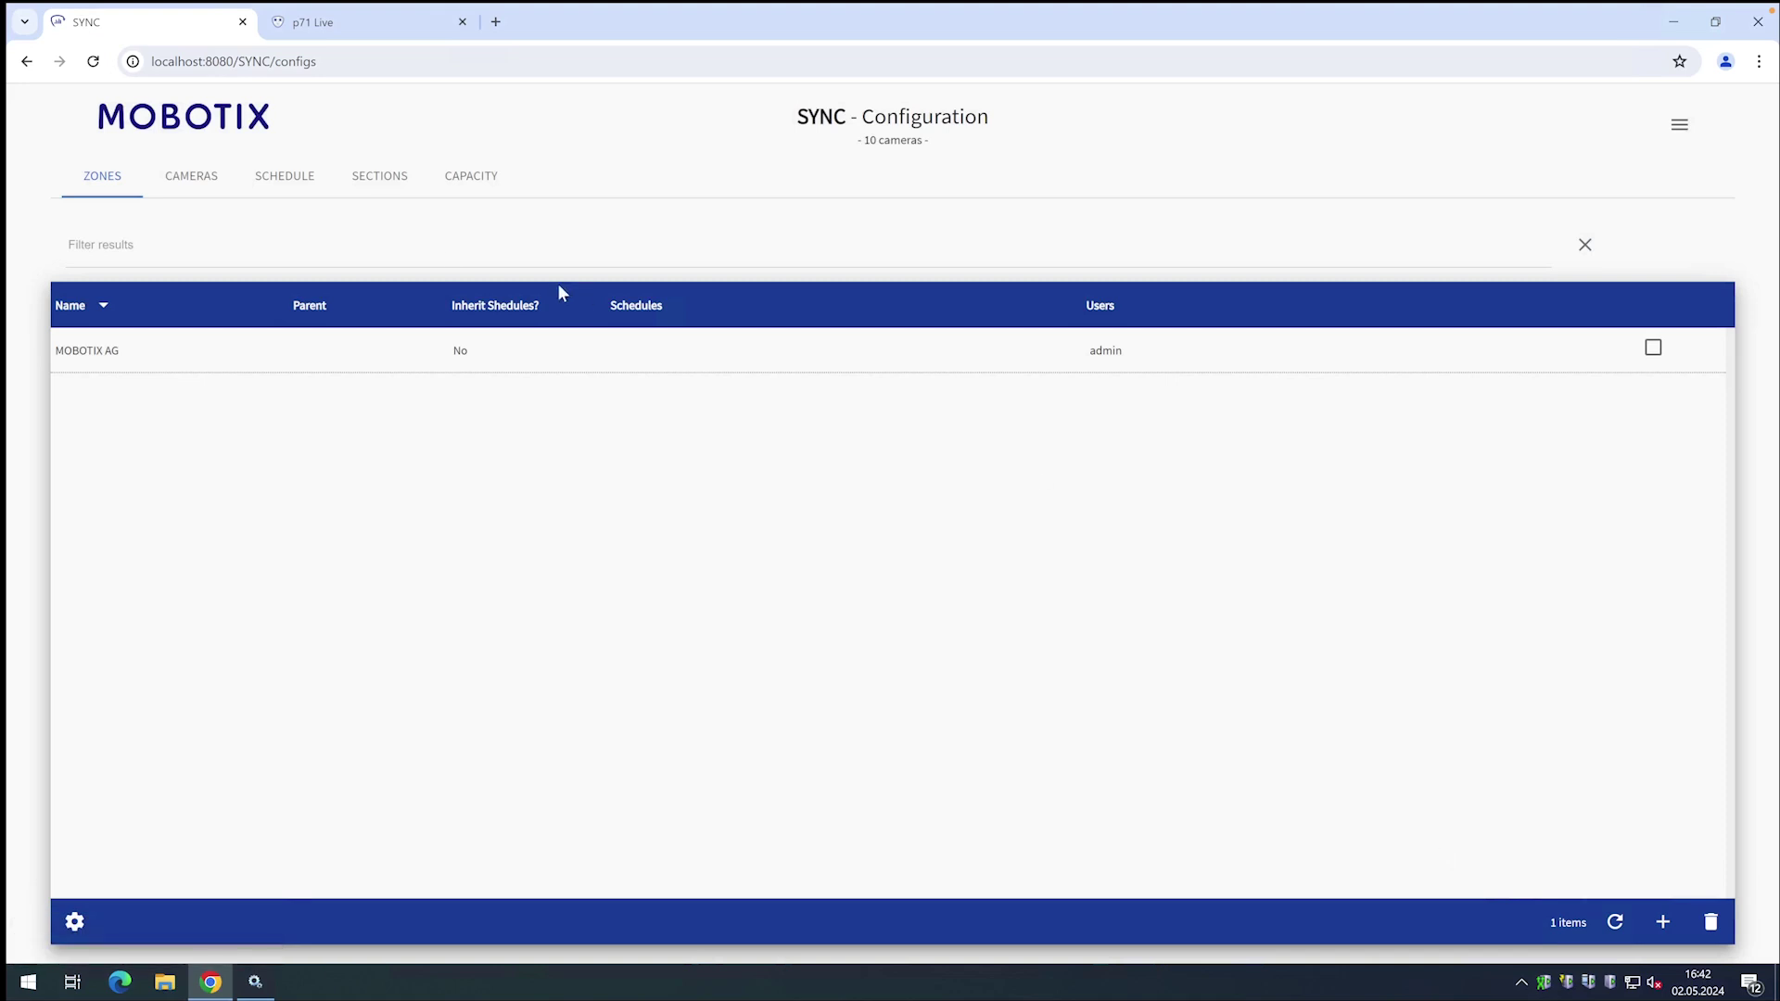
# Step: Start a new camera entry in the configuration with Plate Reader Id 3 and Region of Interest Id 1
pyautogui.click(186, 182)
pyautogui.click(191, 184)
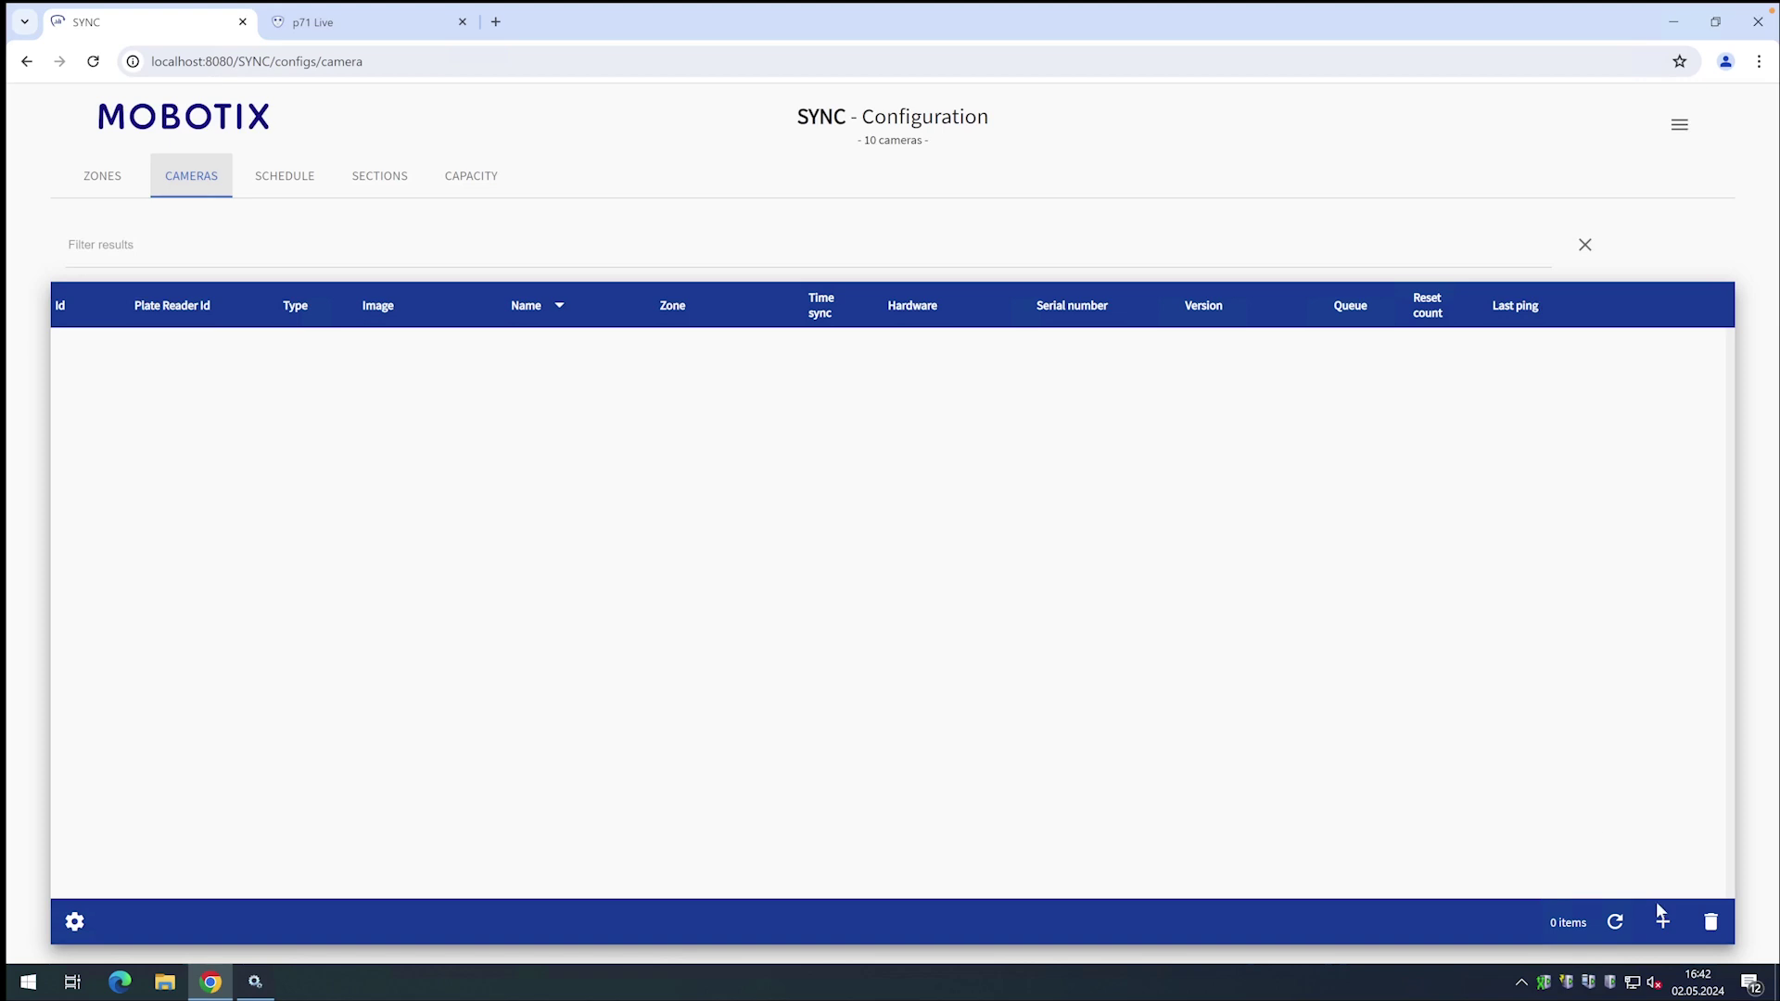
pyautogui.click(1660, 916)
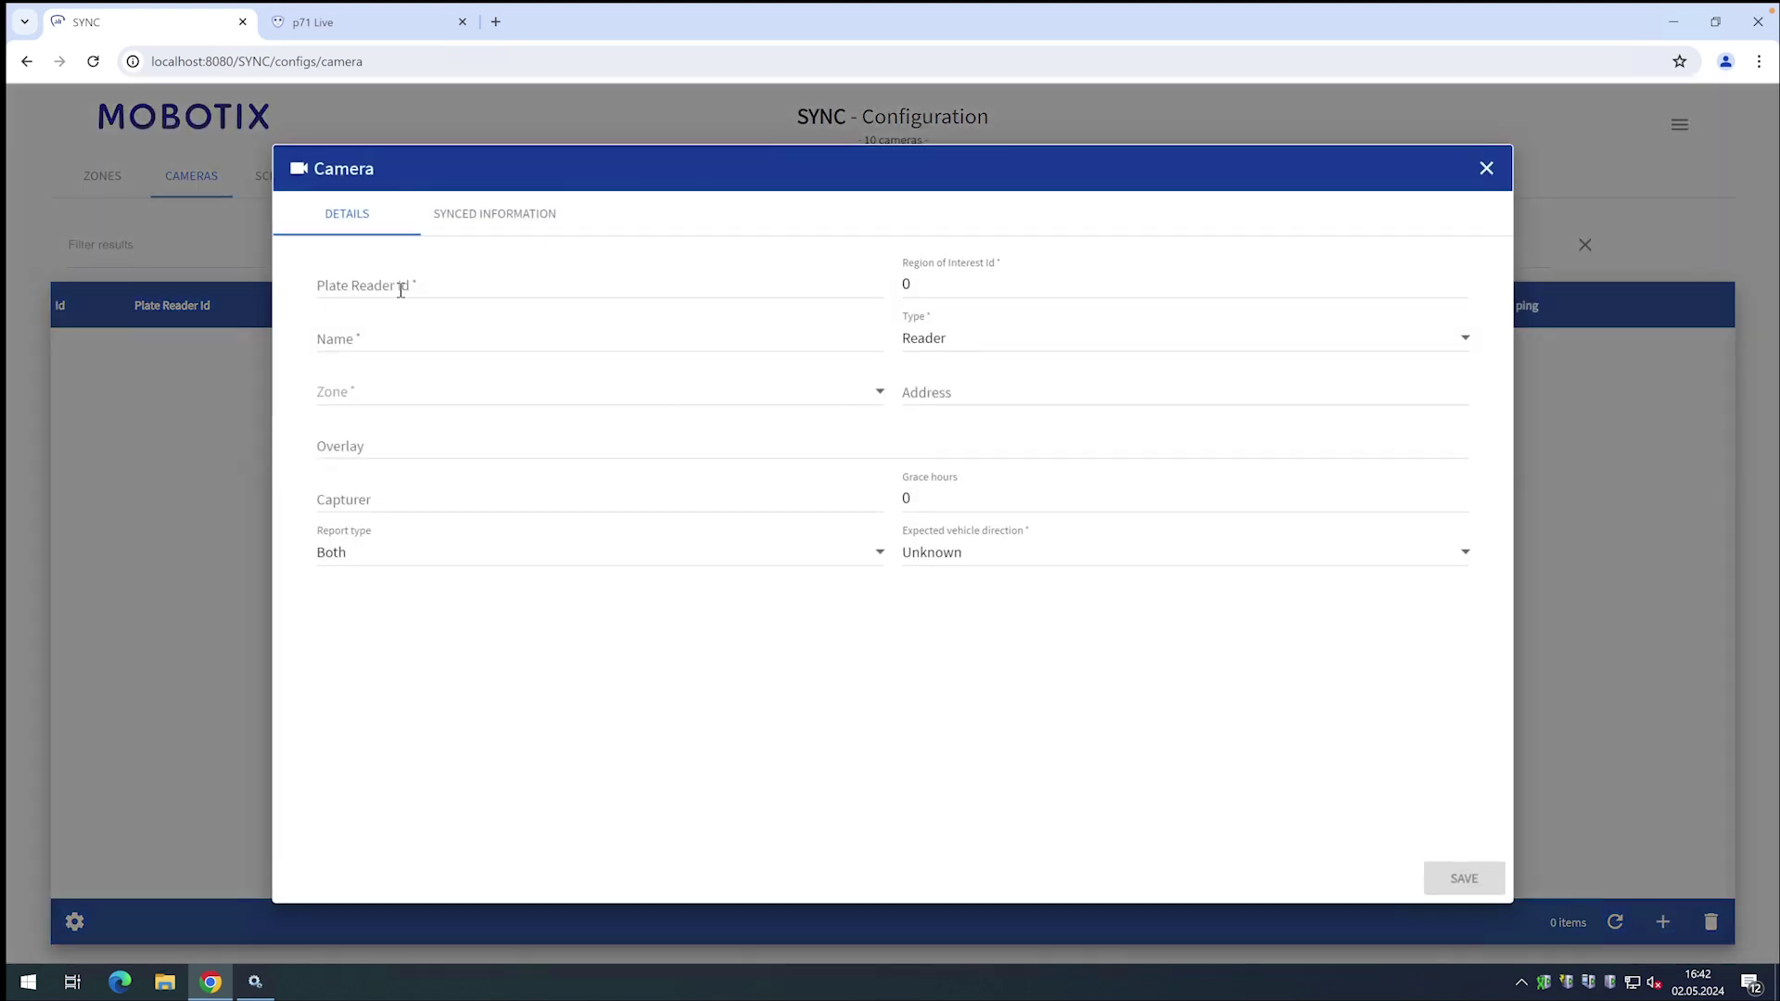
pyautogui.click(401, 289)
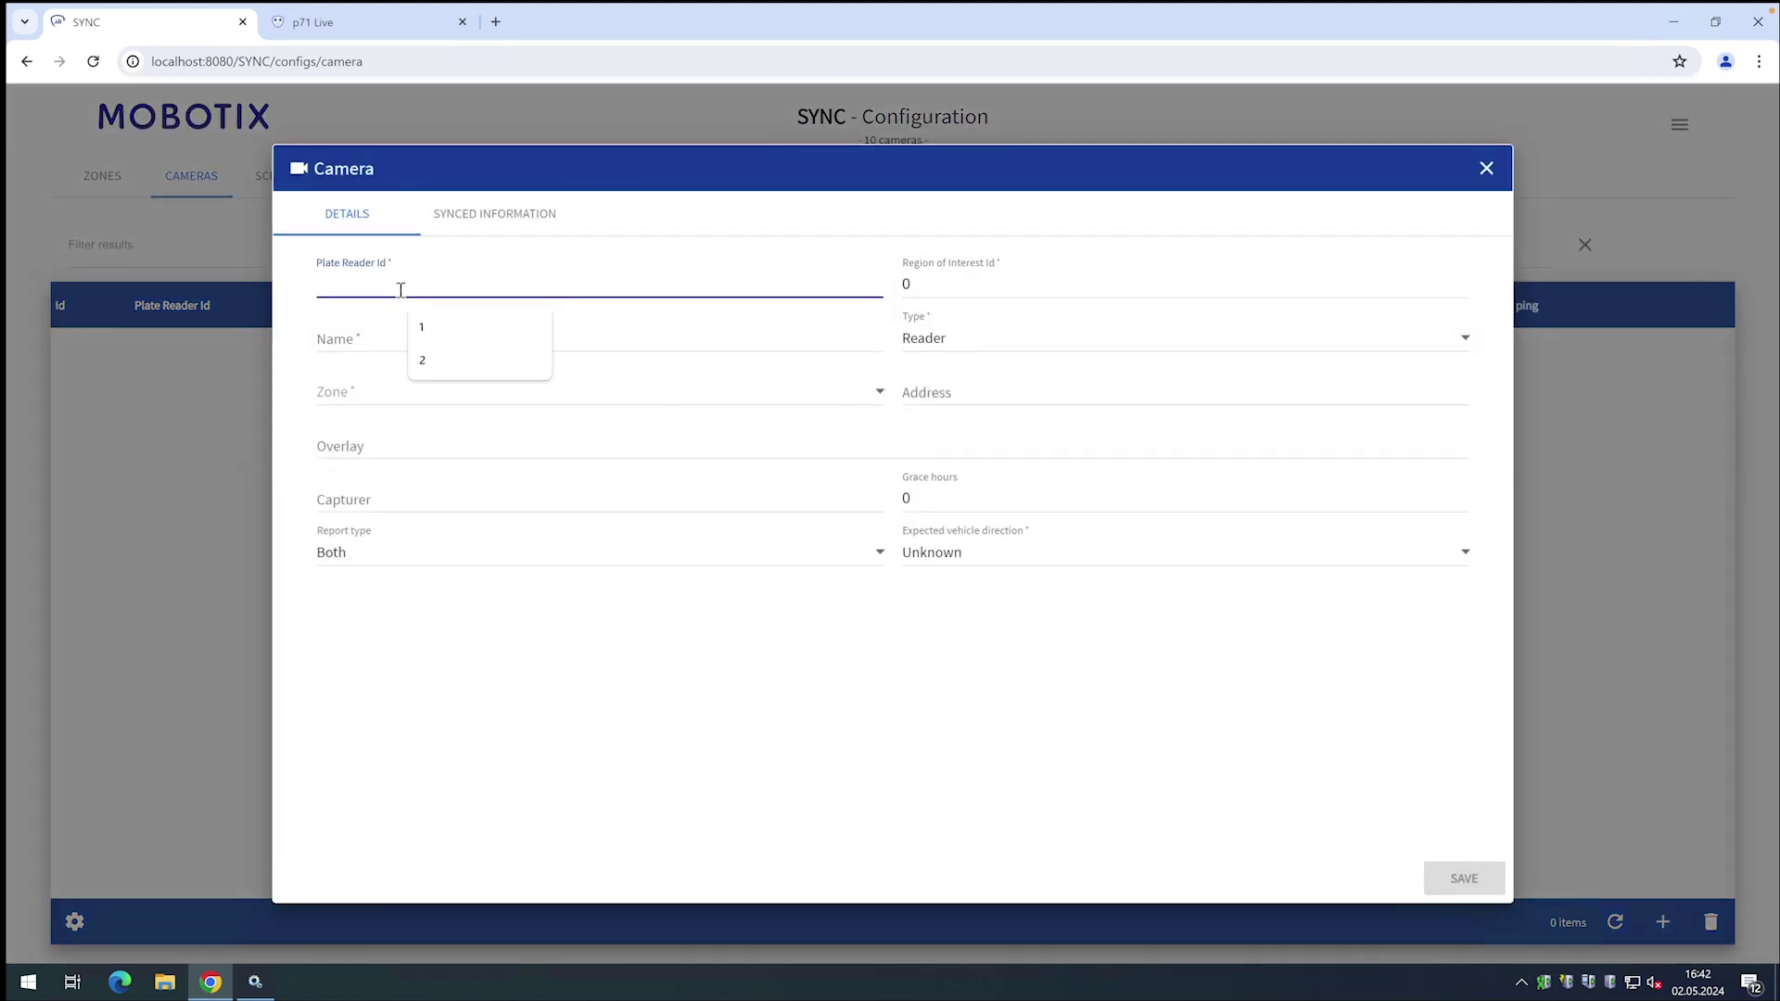
pyautogui.write('3')
pyautogui.click(931, 289)
pyautogui.press('Up')
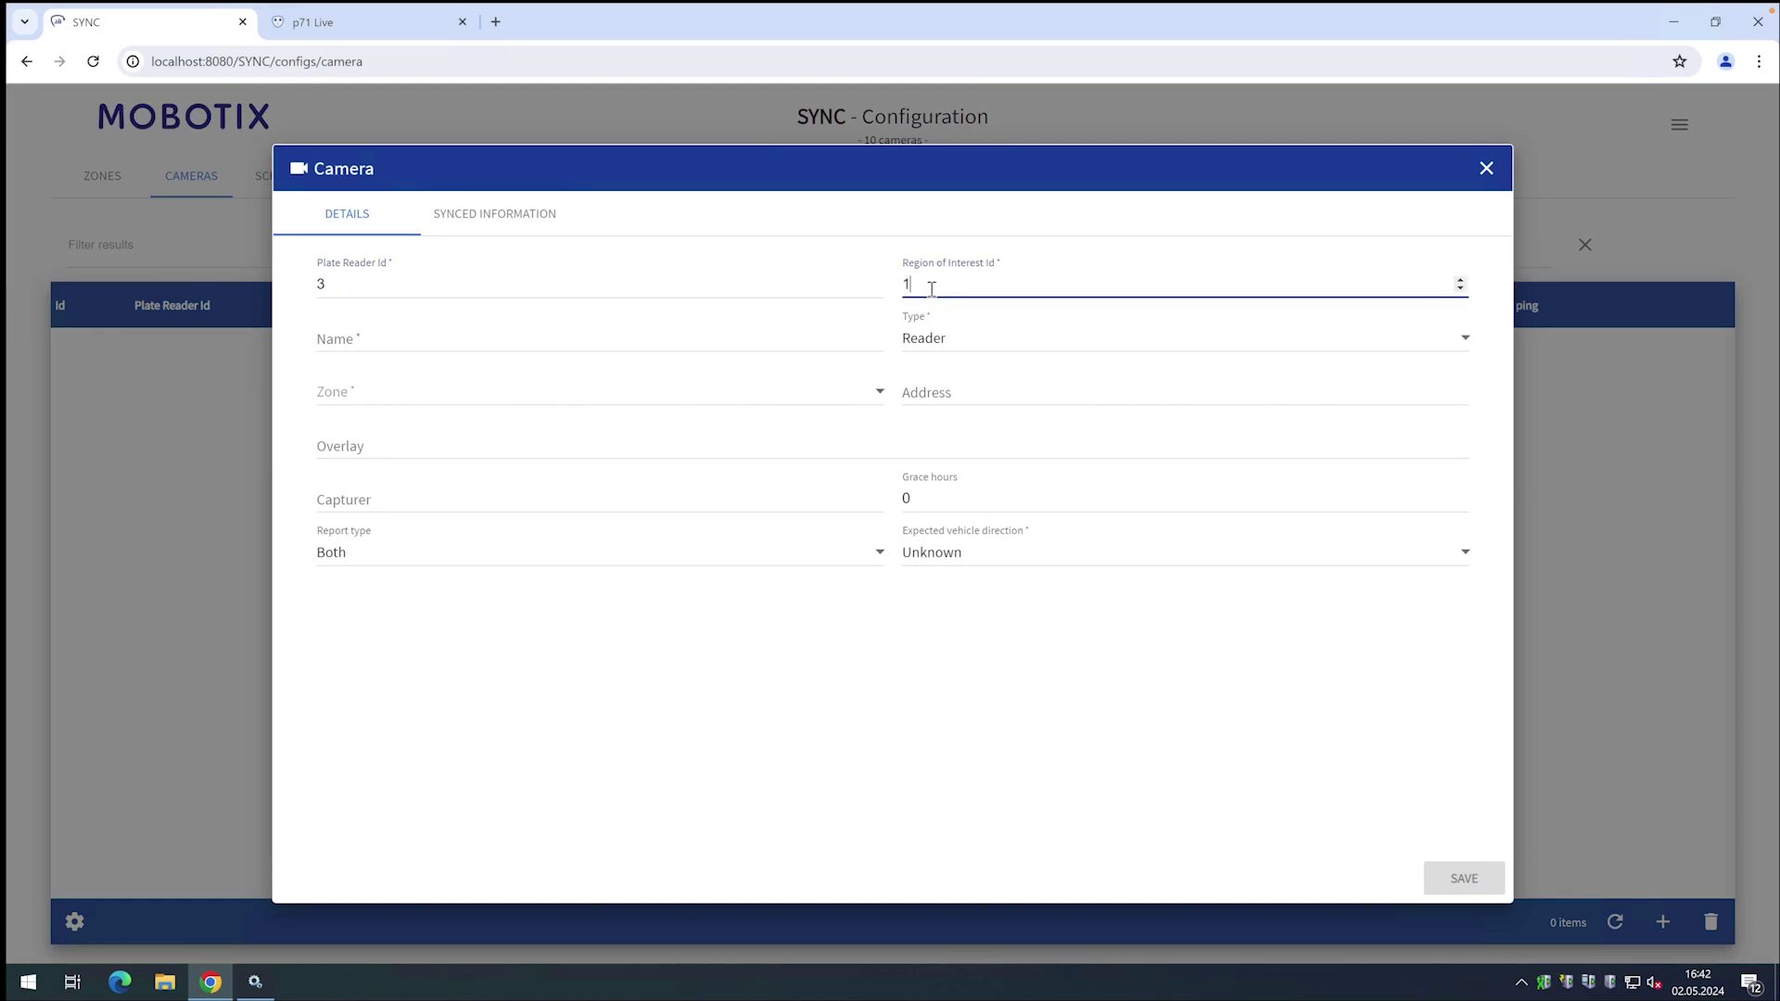
pyautogui.click(526, 634)
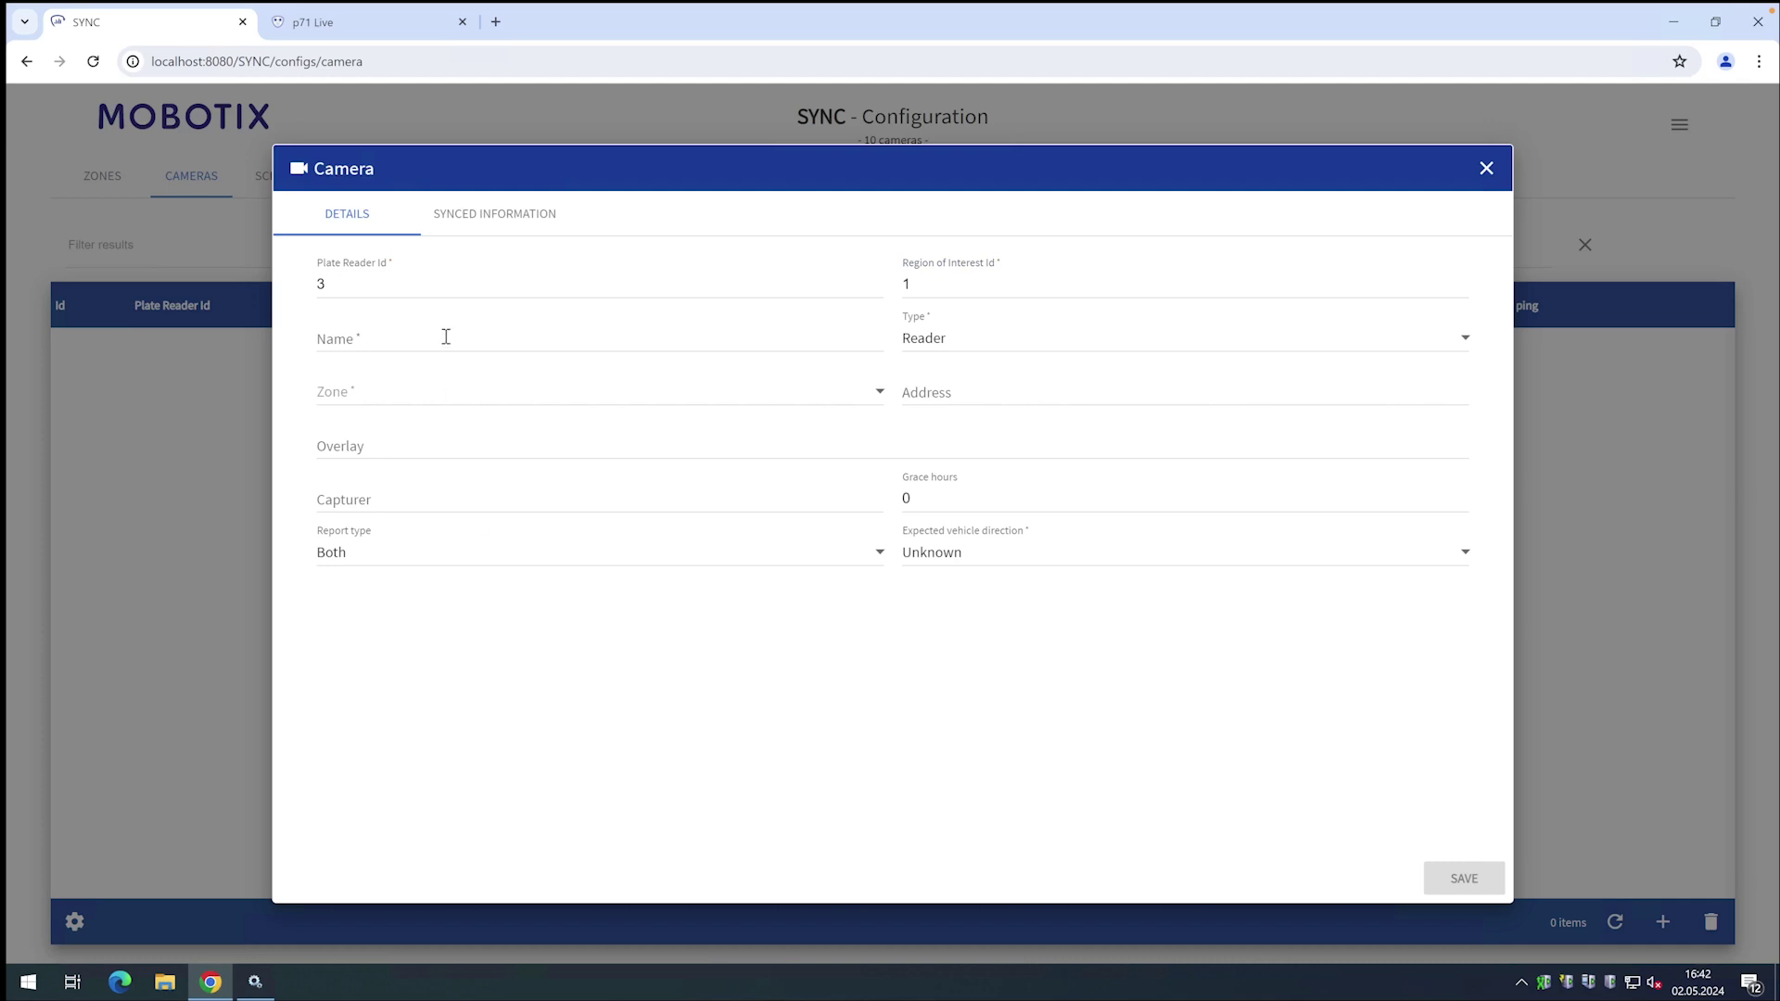
# Step: Name the new camera Entry, assign it to the MOBOTIX AG zone, and save it
pyautogui.click(396, 342)
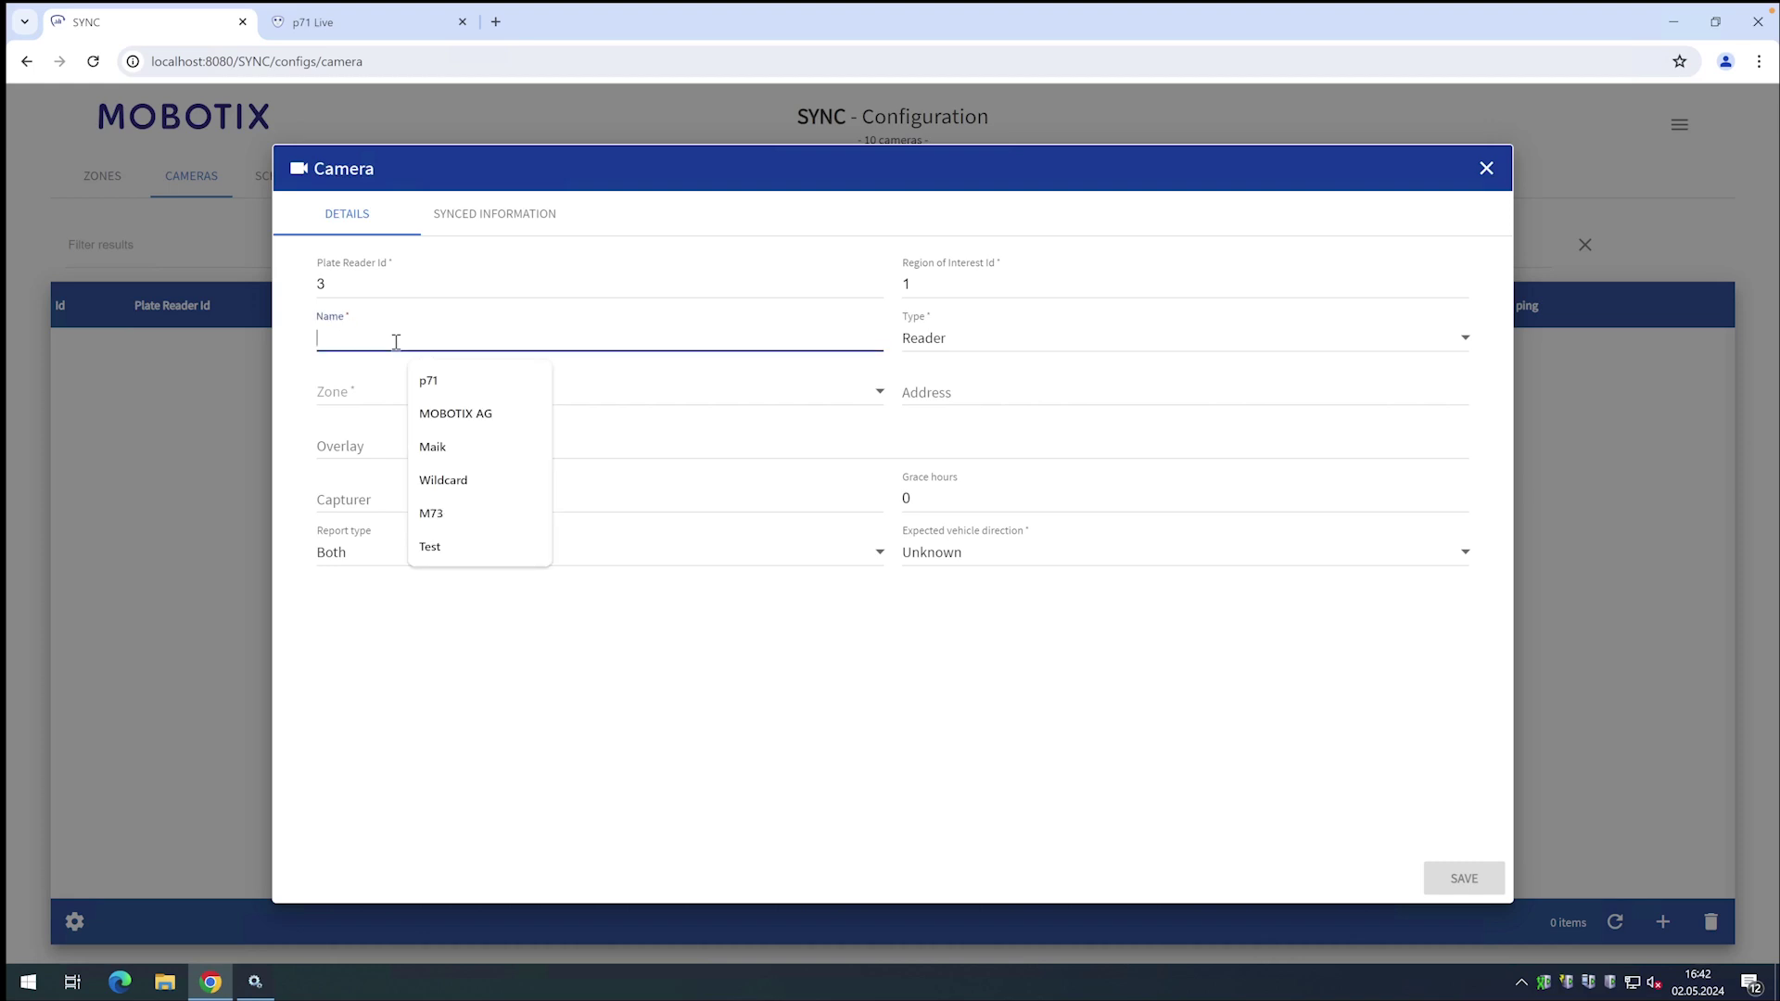
pyautogui.write('Entry')
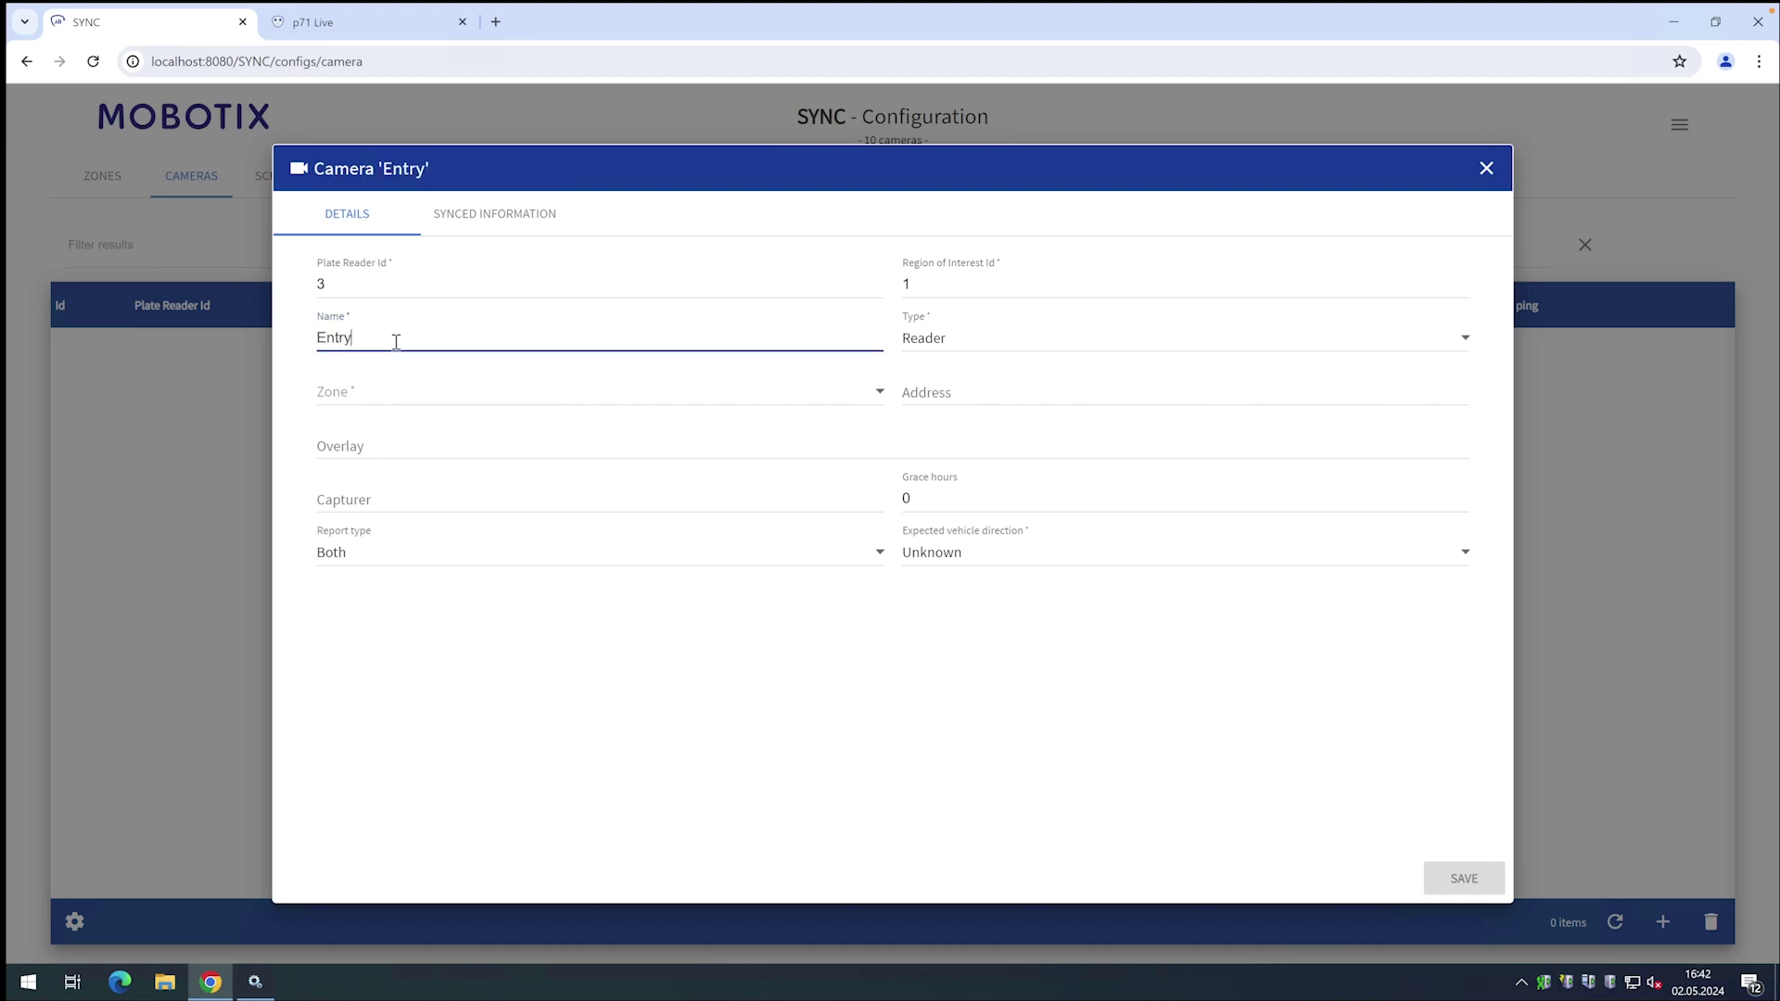
pyautogui.click(354, 393)
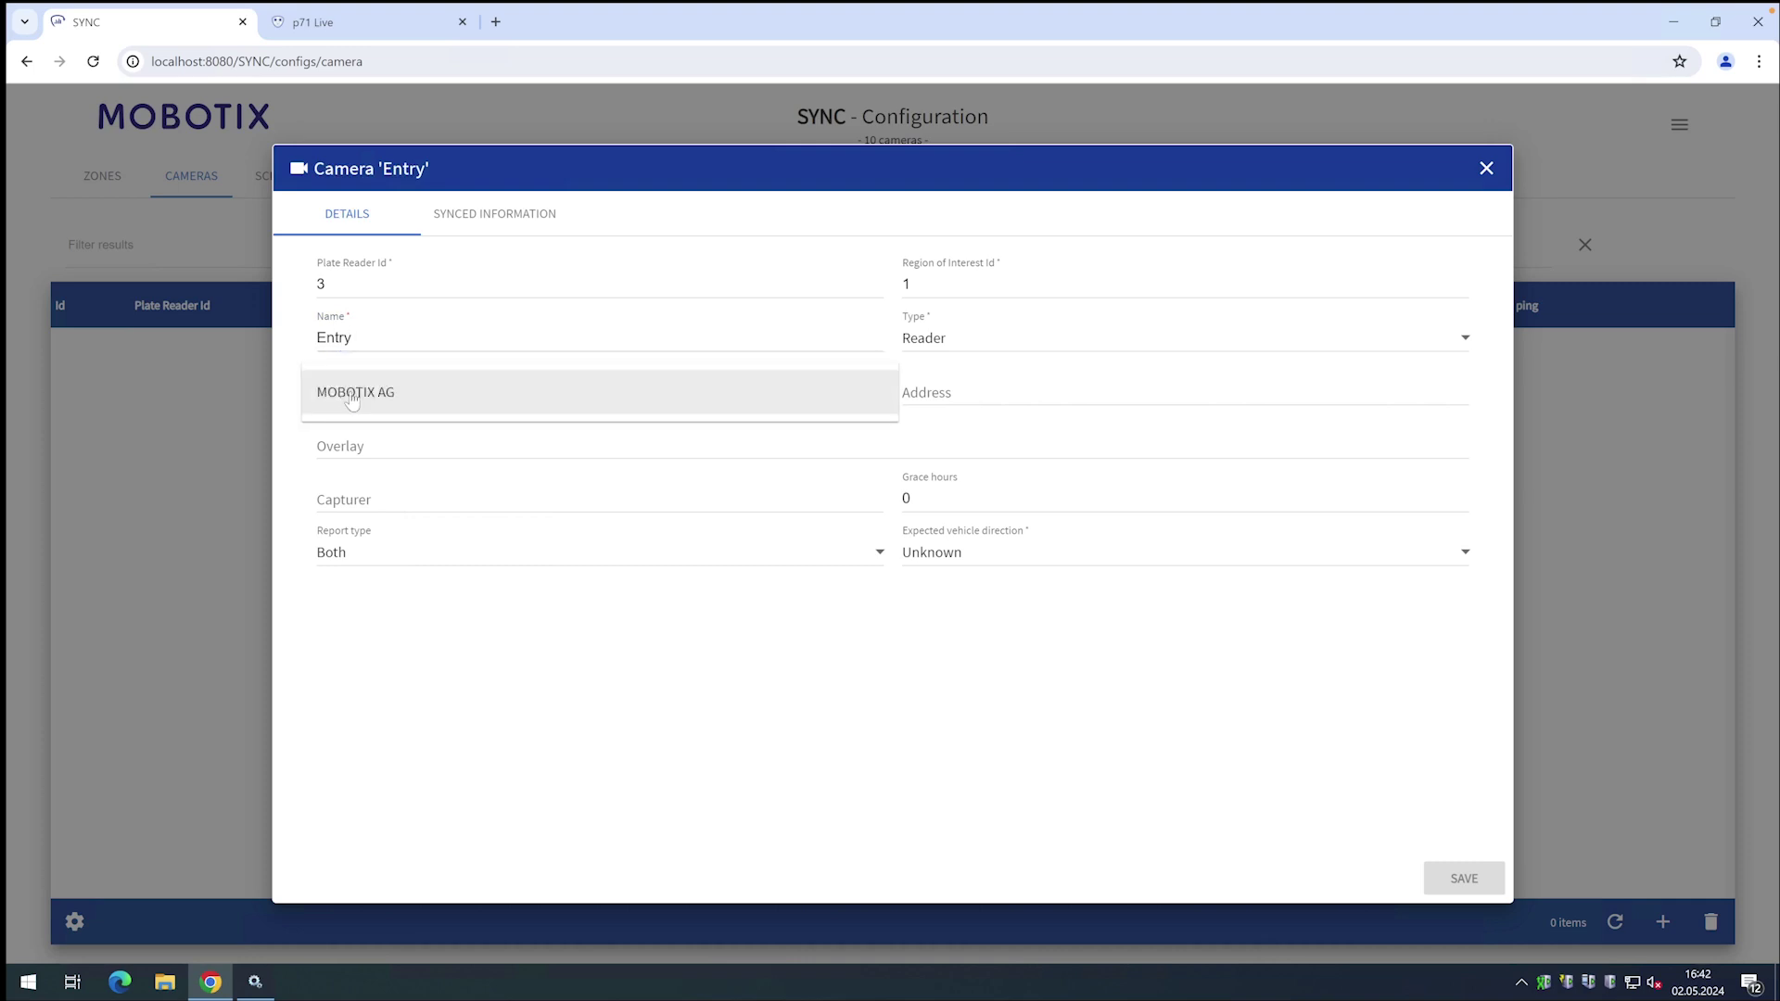
pyautogui.click(354, 395)
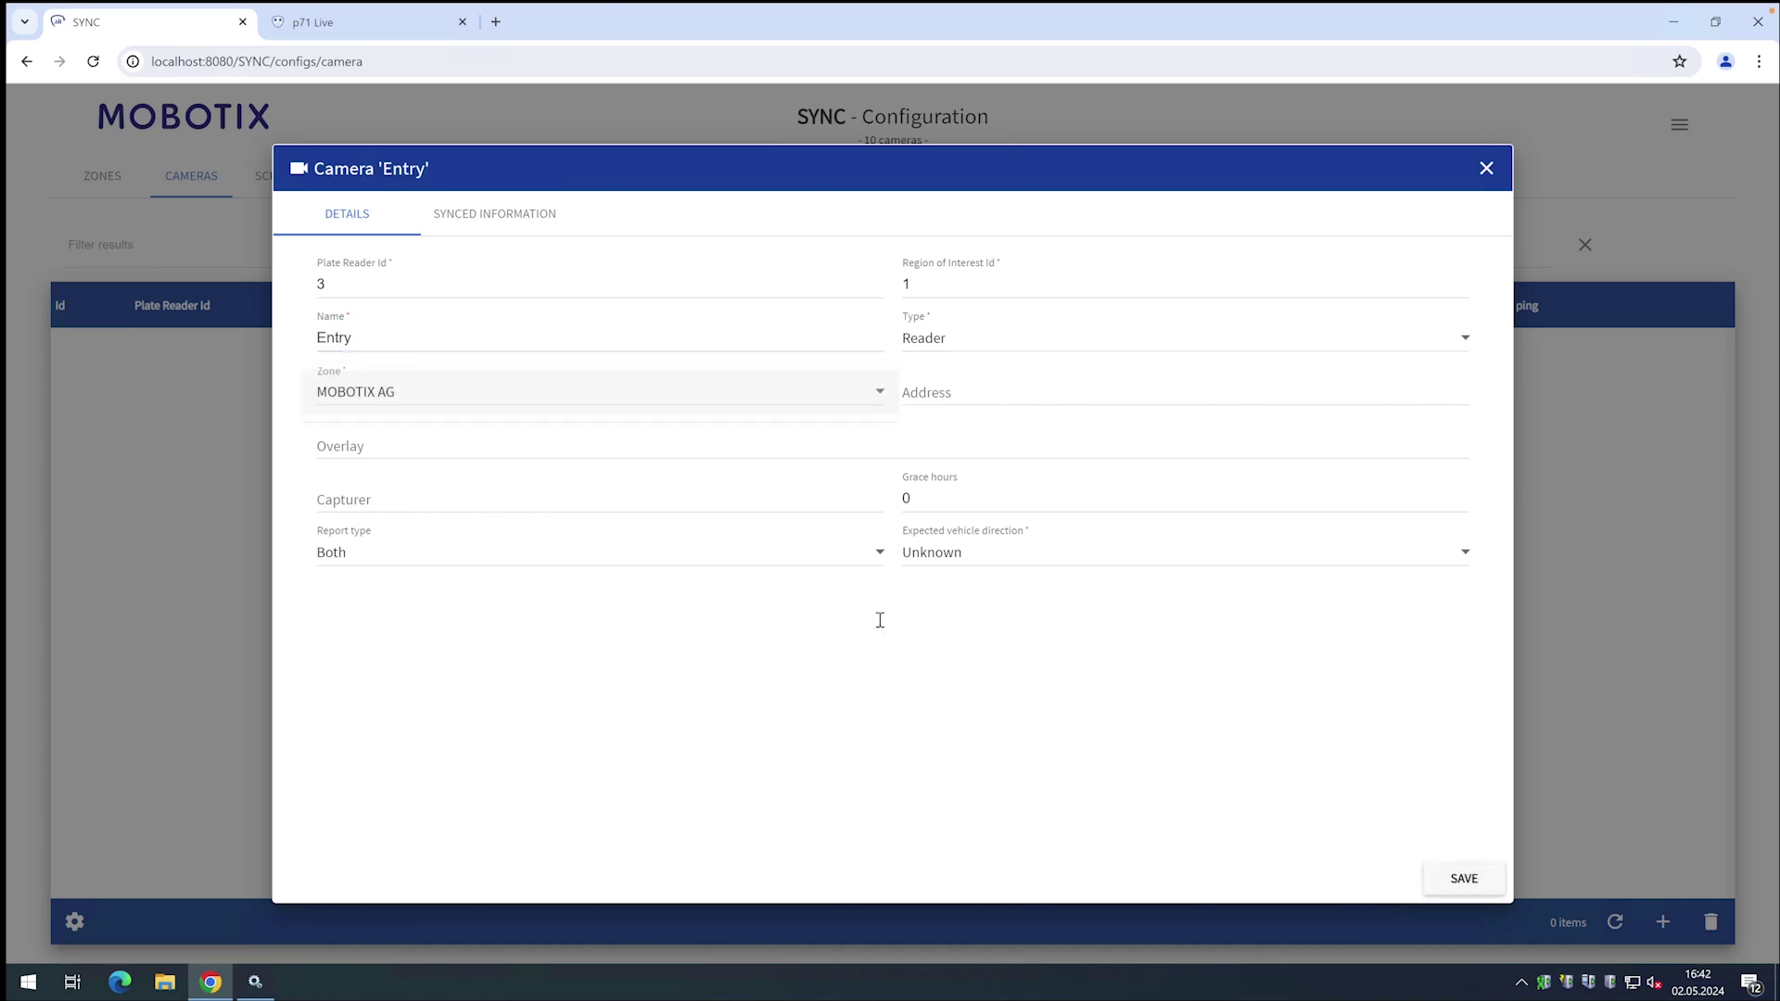
pyautogui.click(1457, 877)
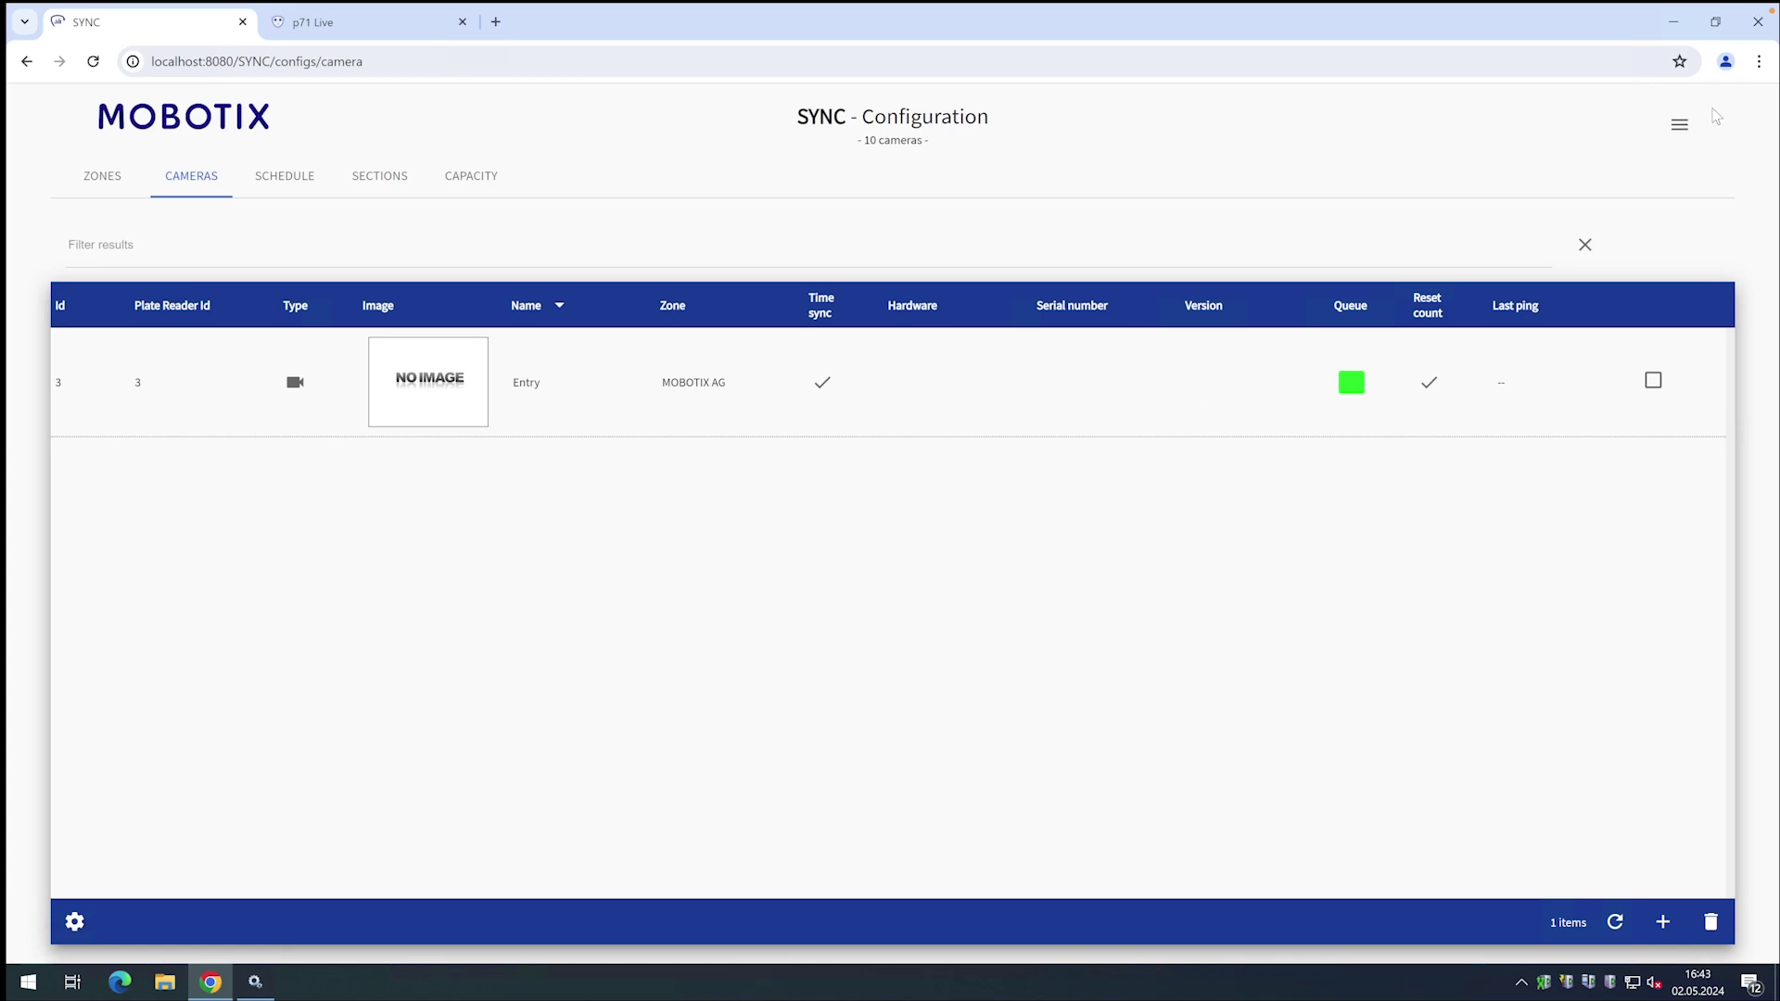
# Step: Switch to the p71 camera's live page and open the Vaxtor LPR settings from its certified apps
pyautogui.click(336, 25)
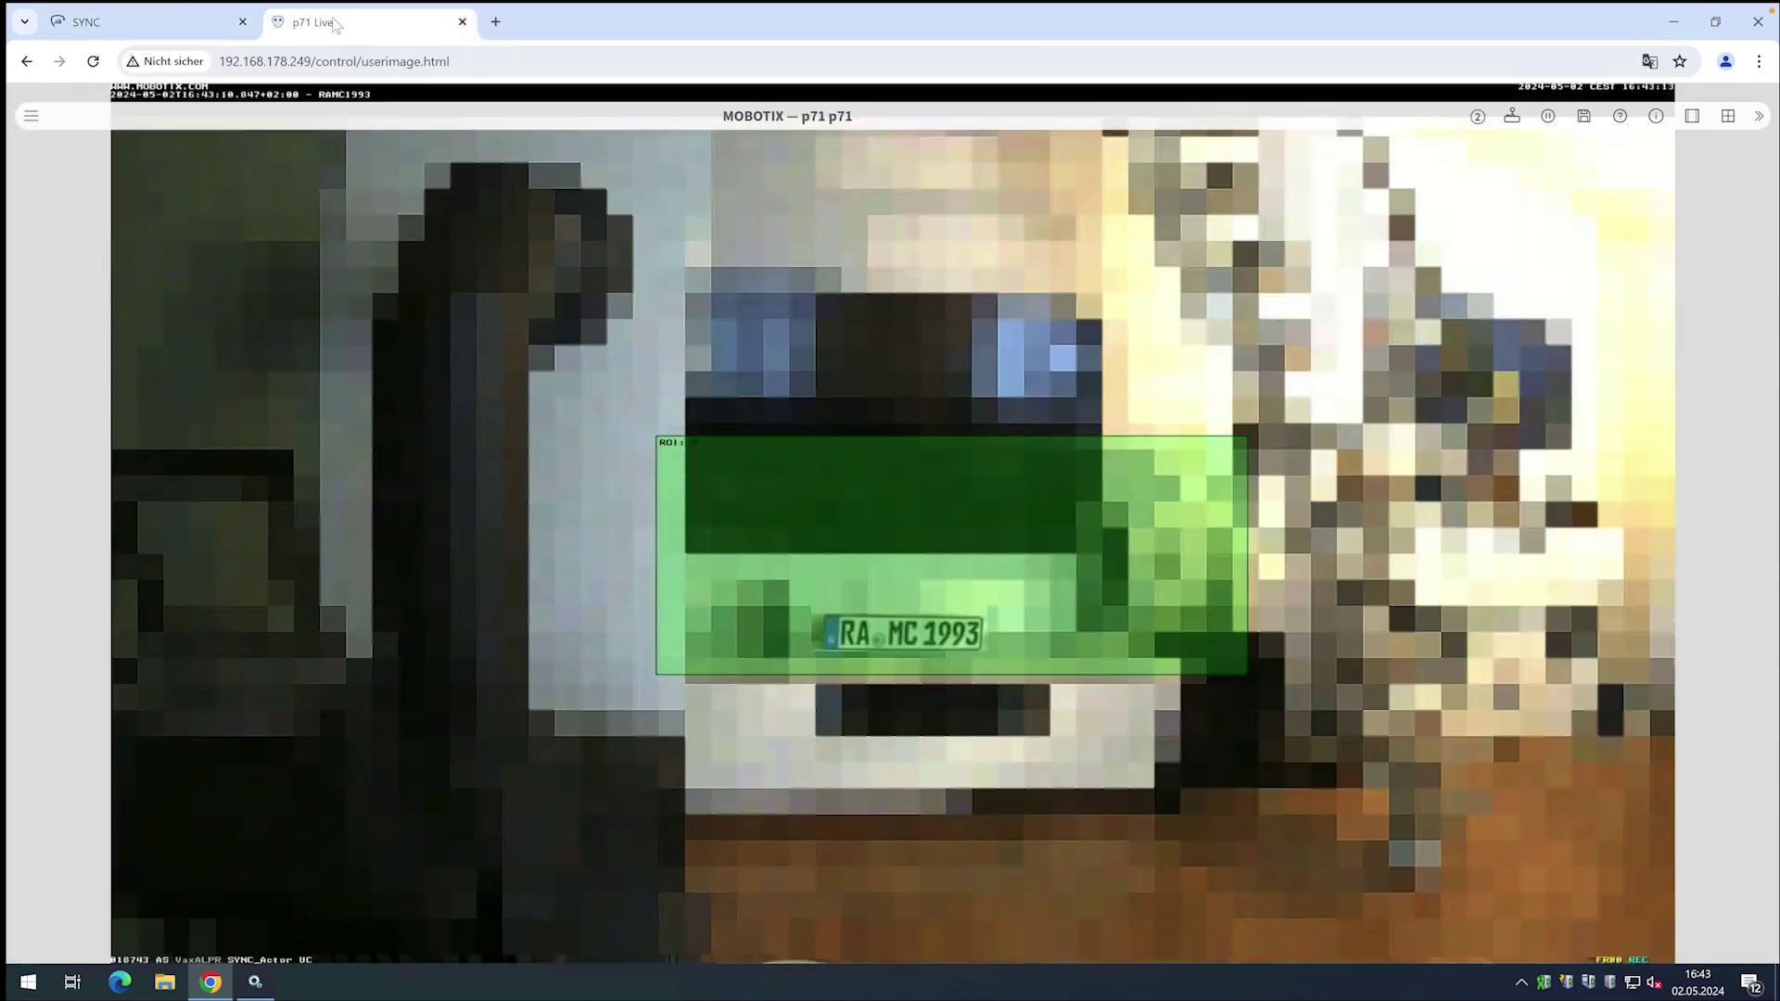
pyautogui.click(28, 120)
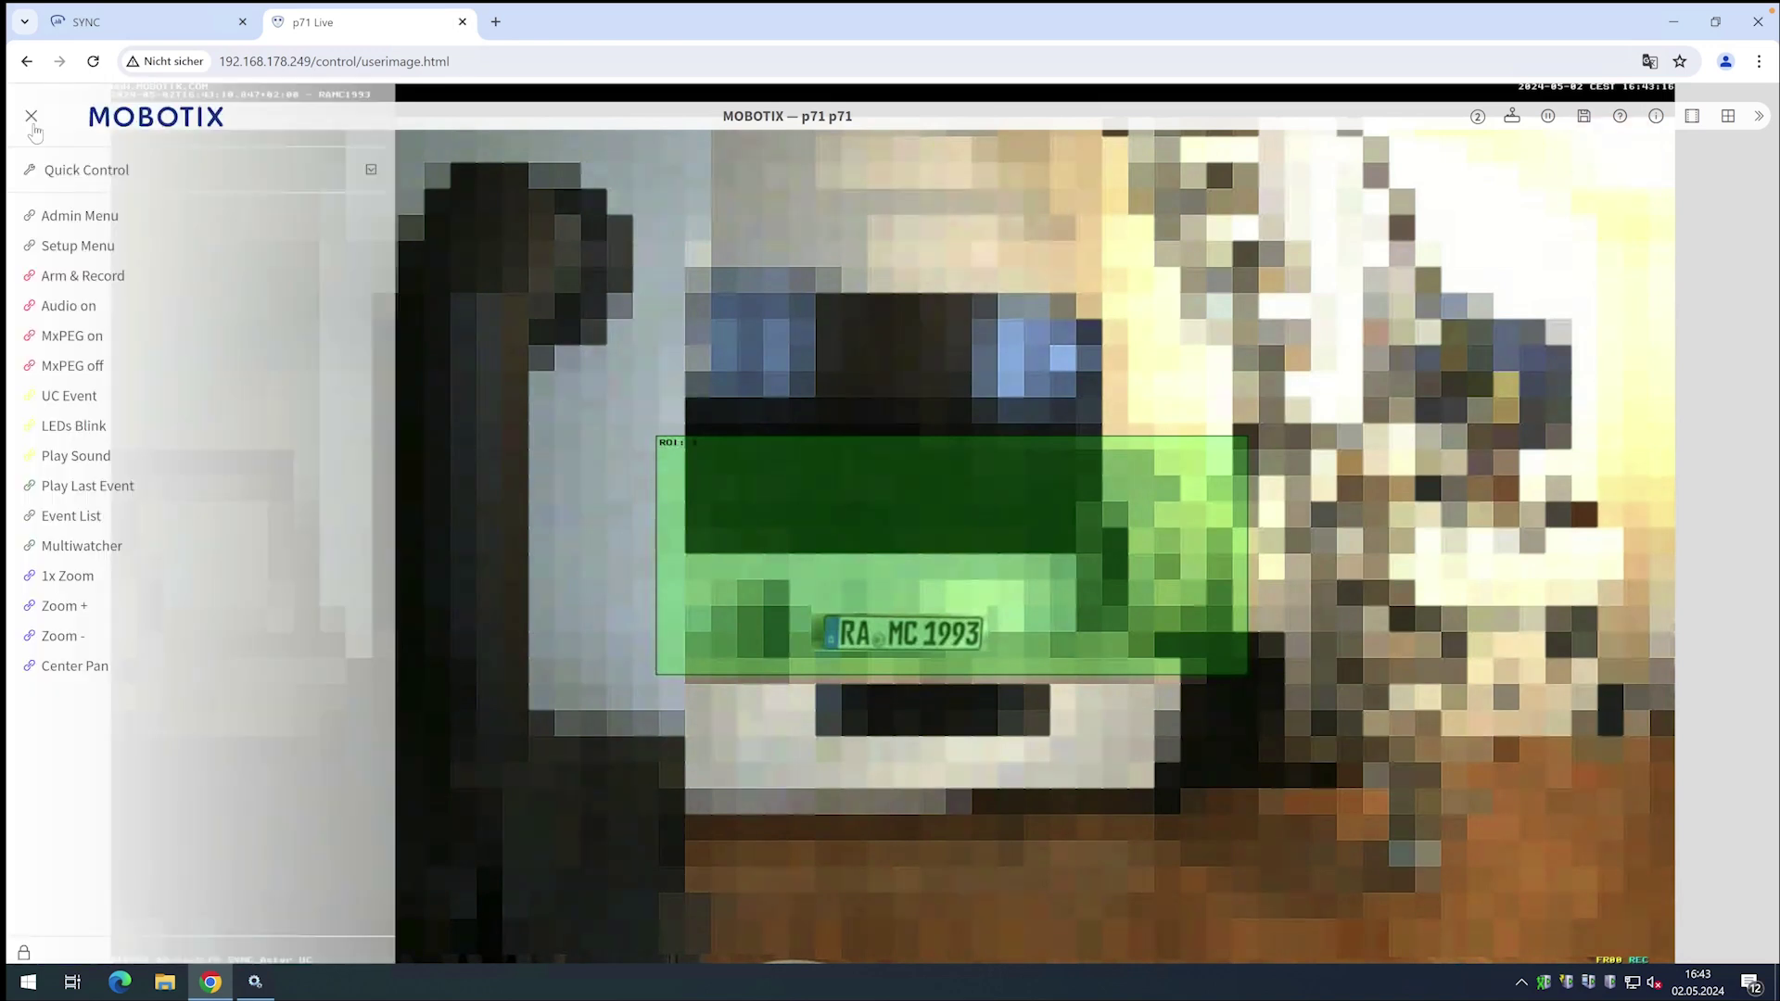
pyautogui.click(87, 246)
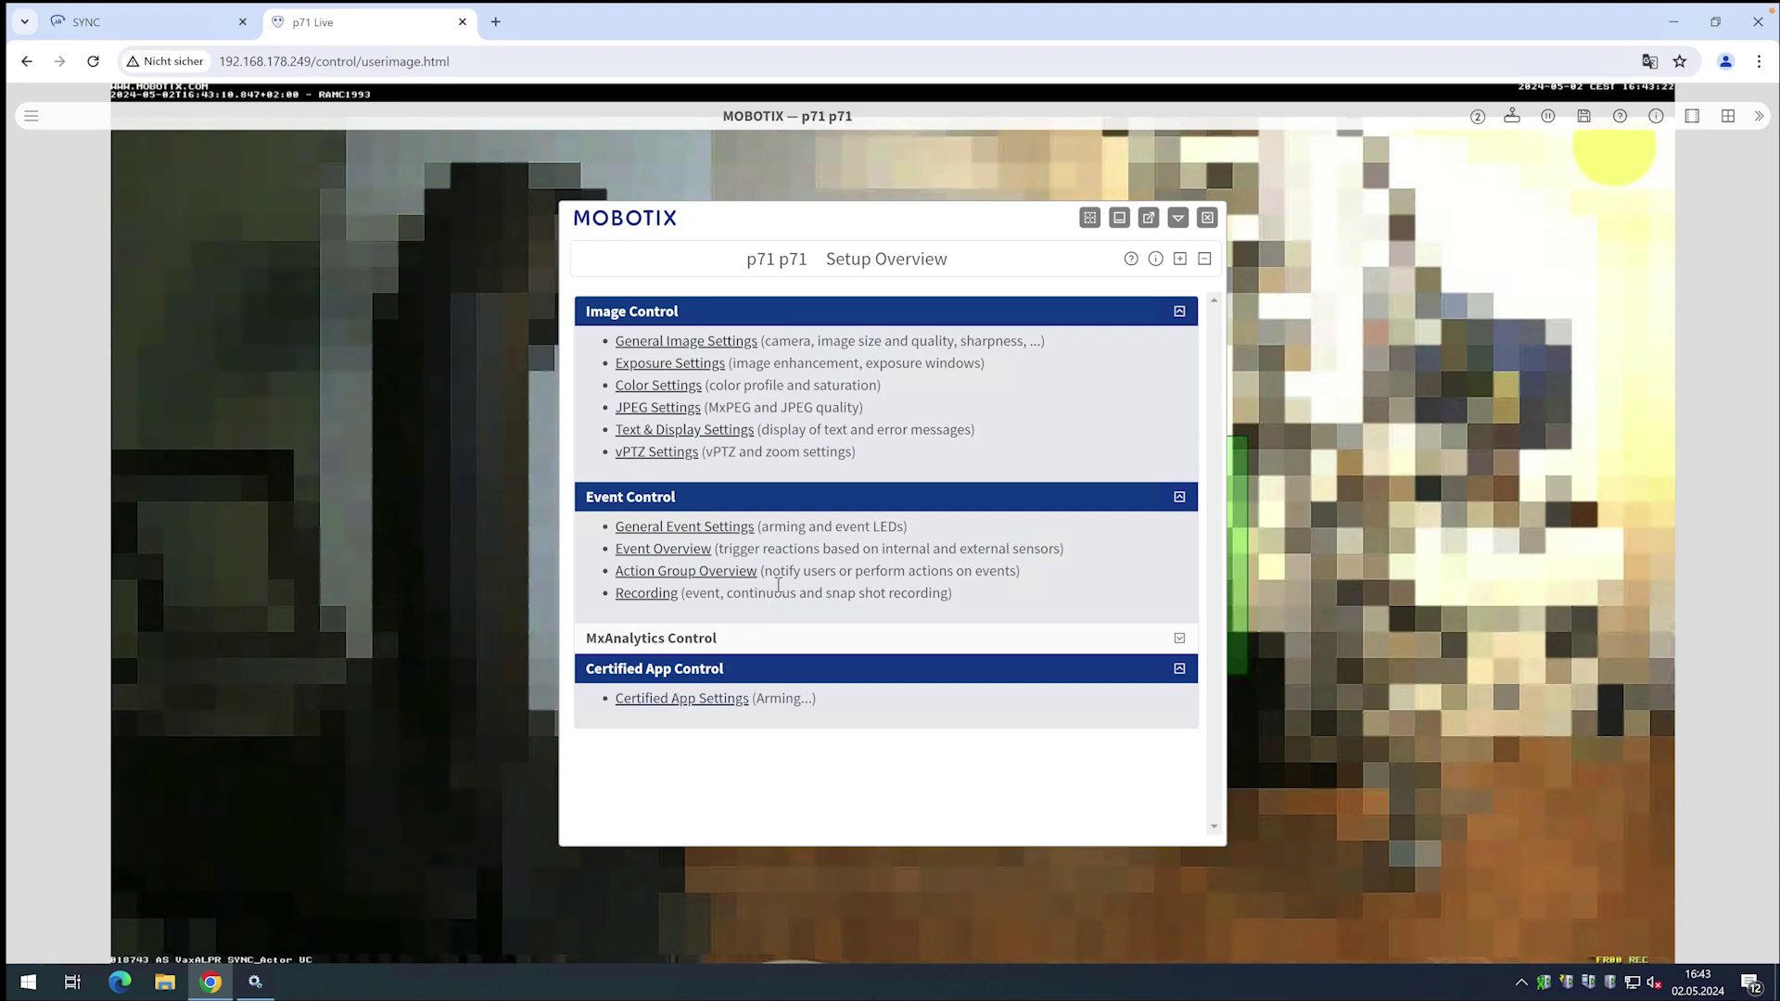
pyautogui.scroll(-5, 779, 595)
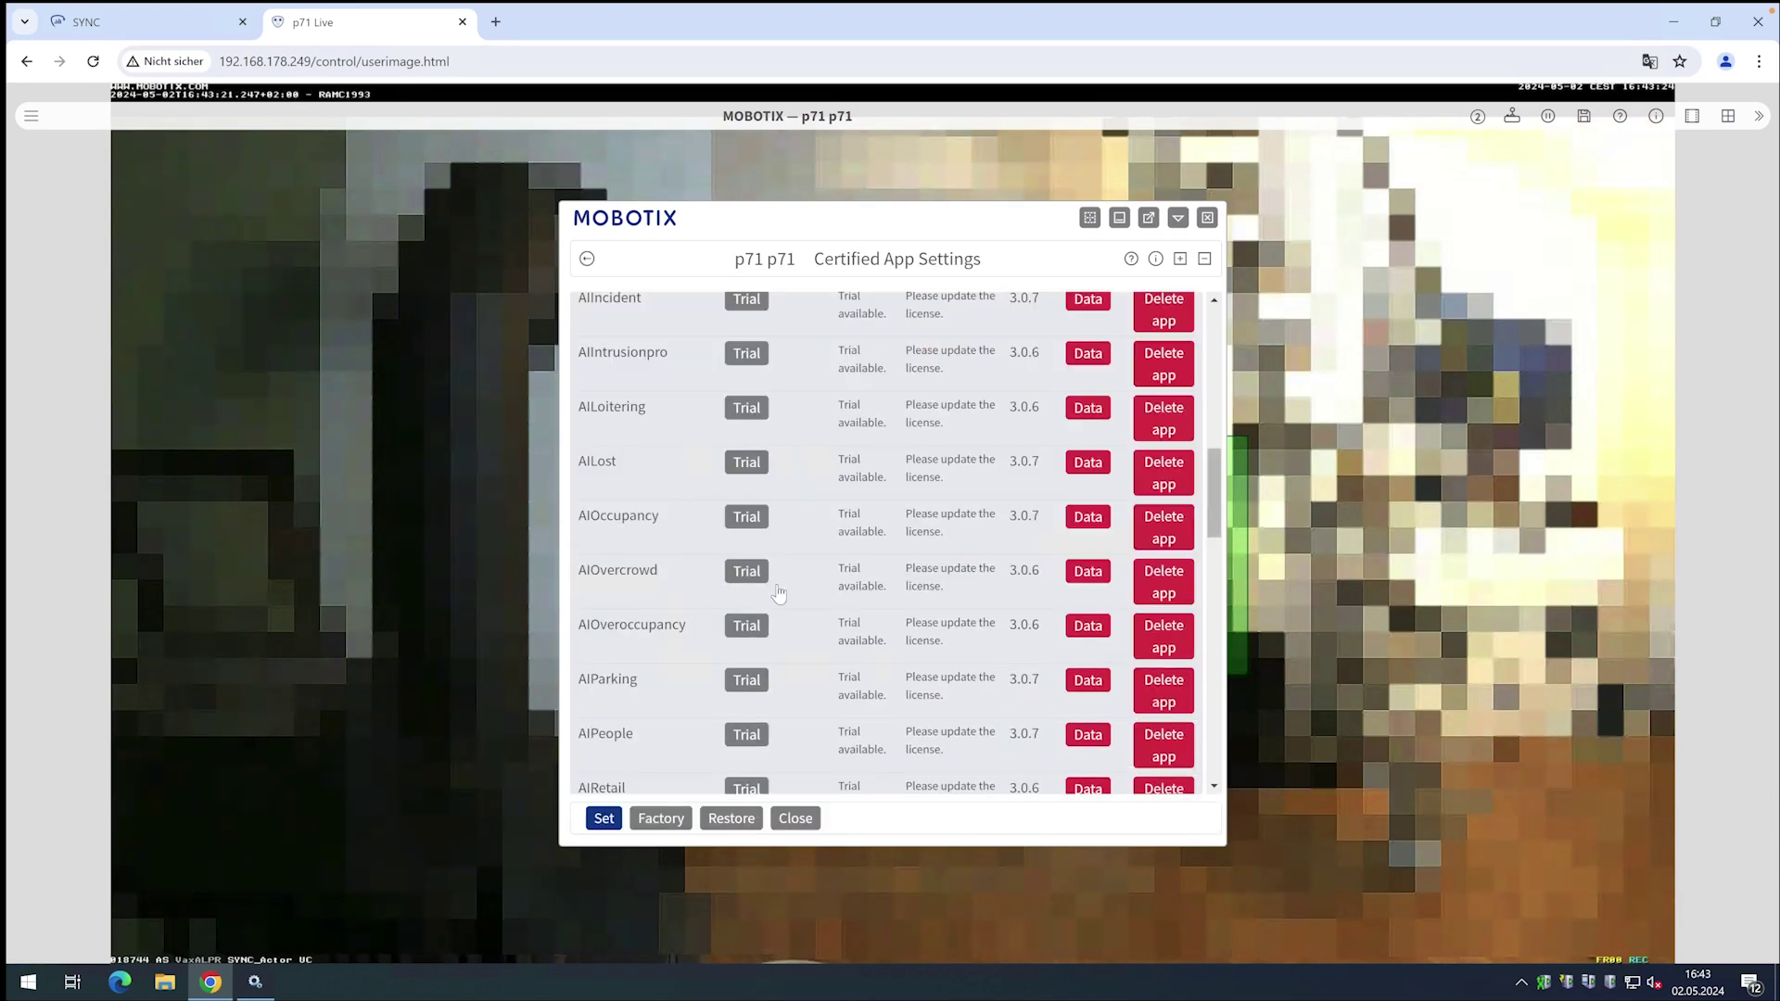
pyautogui.scroll(-10, 770, 589)
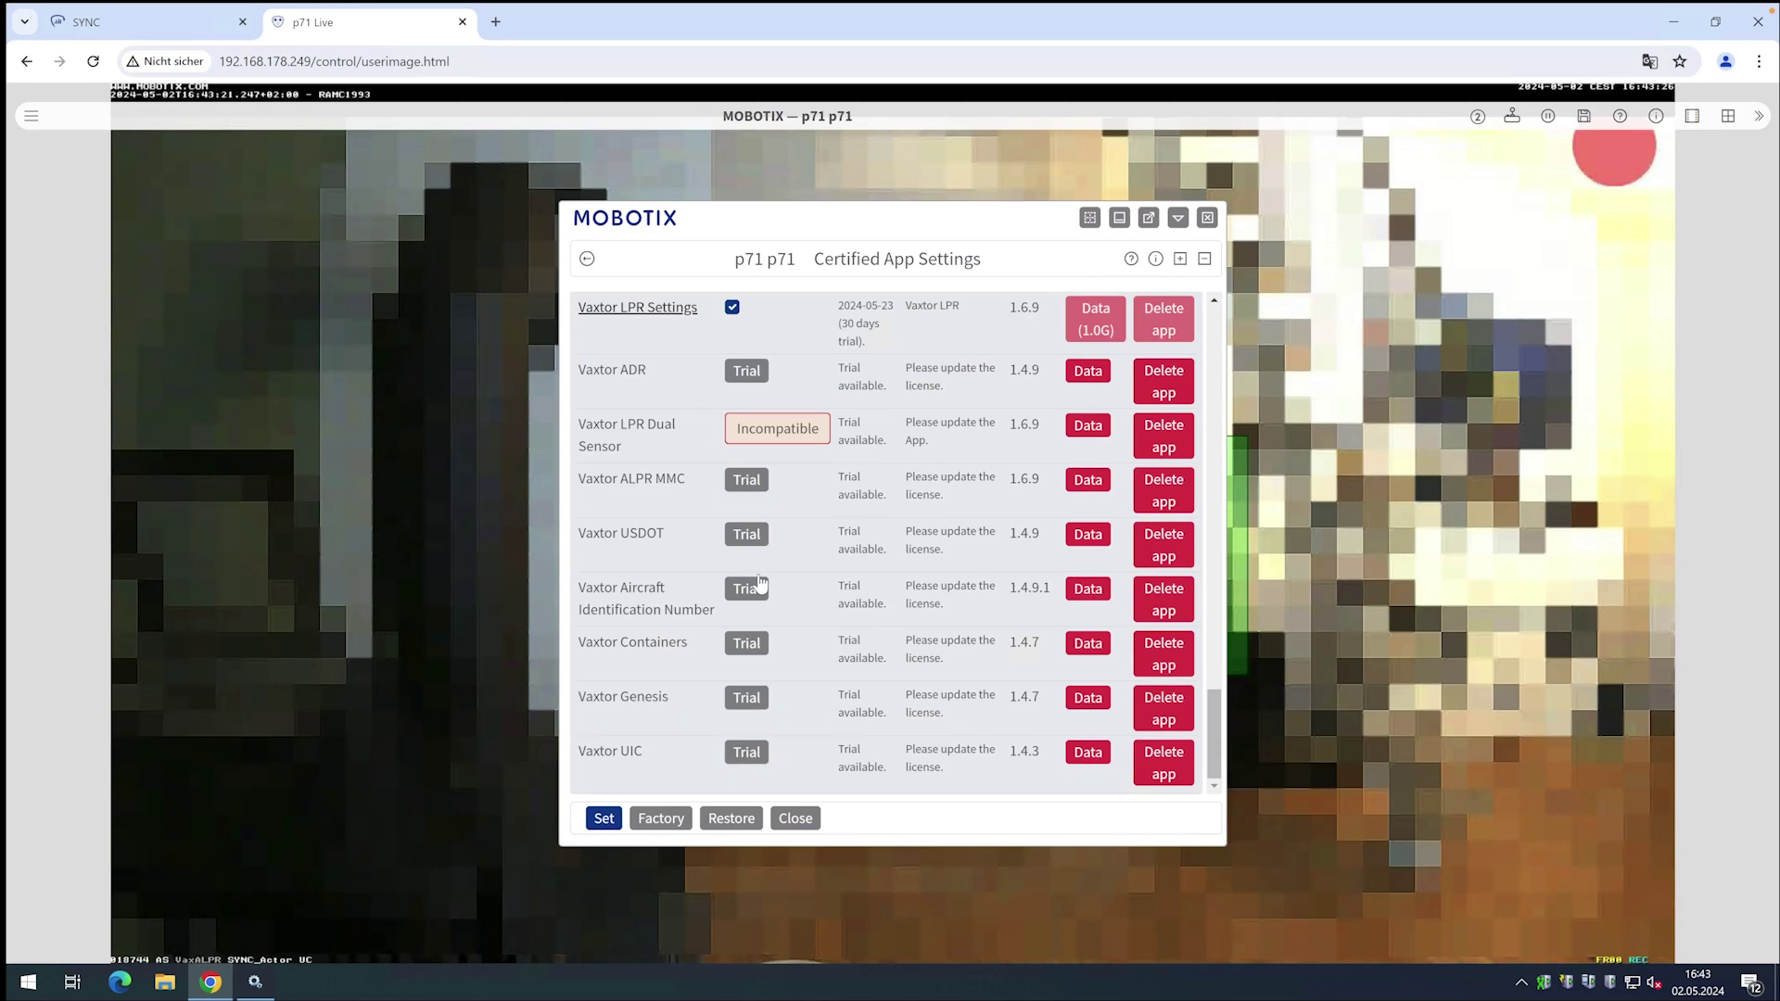
pyautogui.click(639, 307)
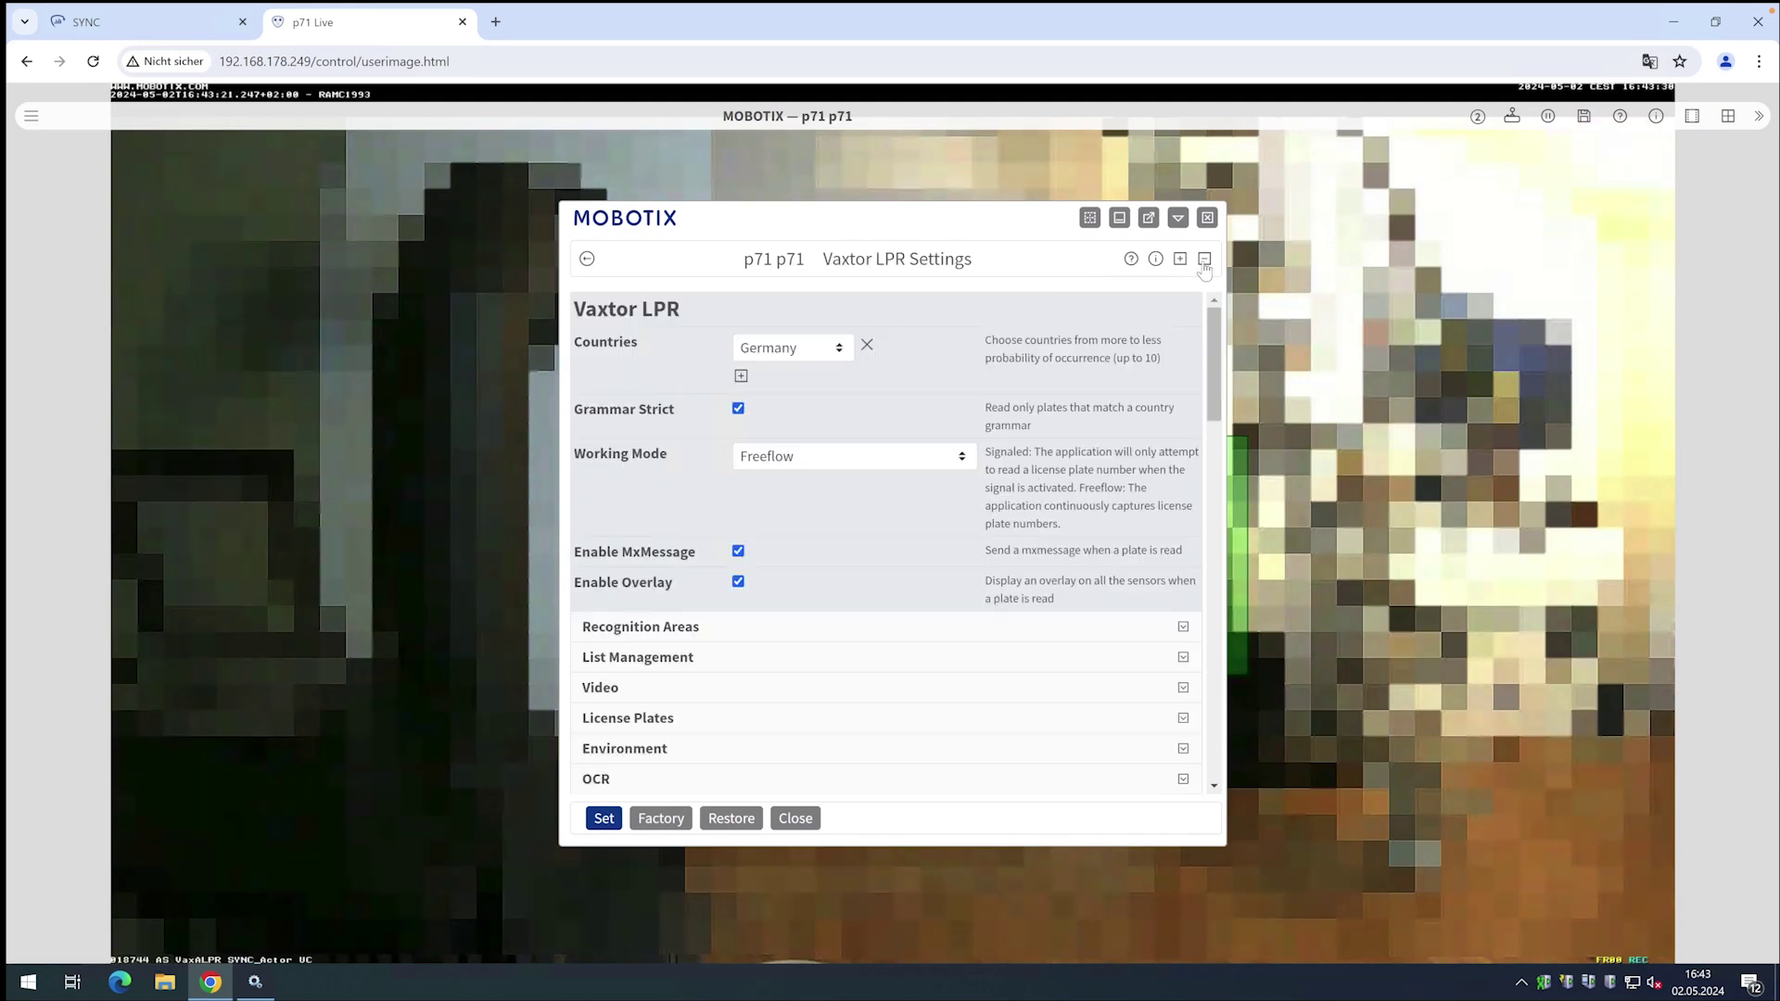
# Step: Enable MOBOTIX SYNC in the Reporting section of the Vaxtor LPR settings
pyautogui.click(1205, 261)
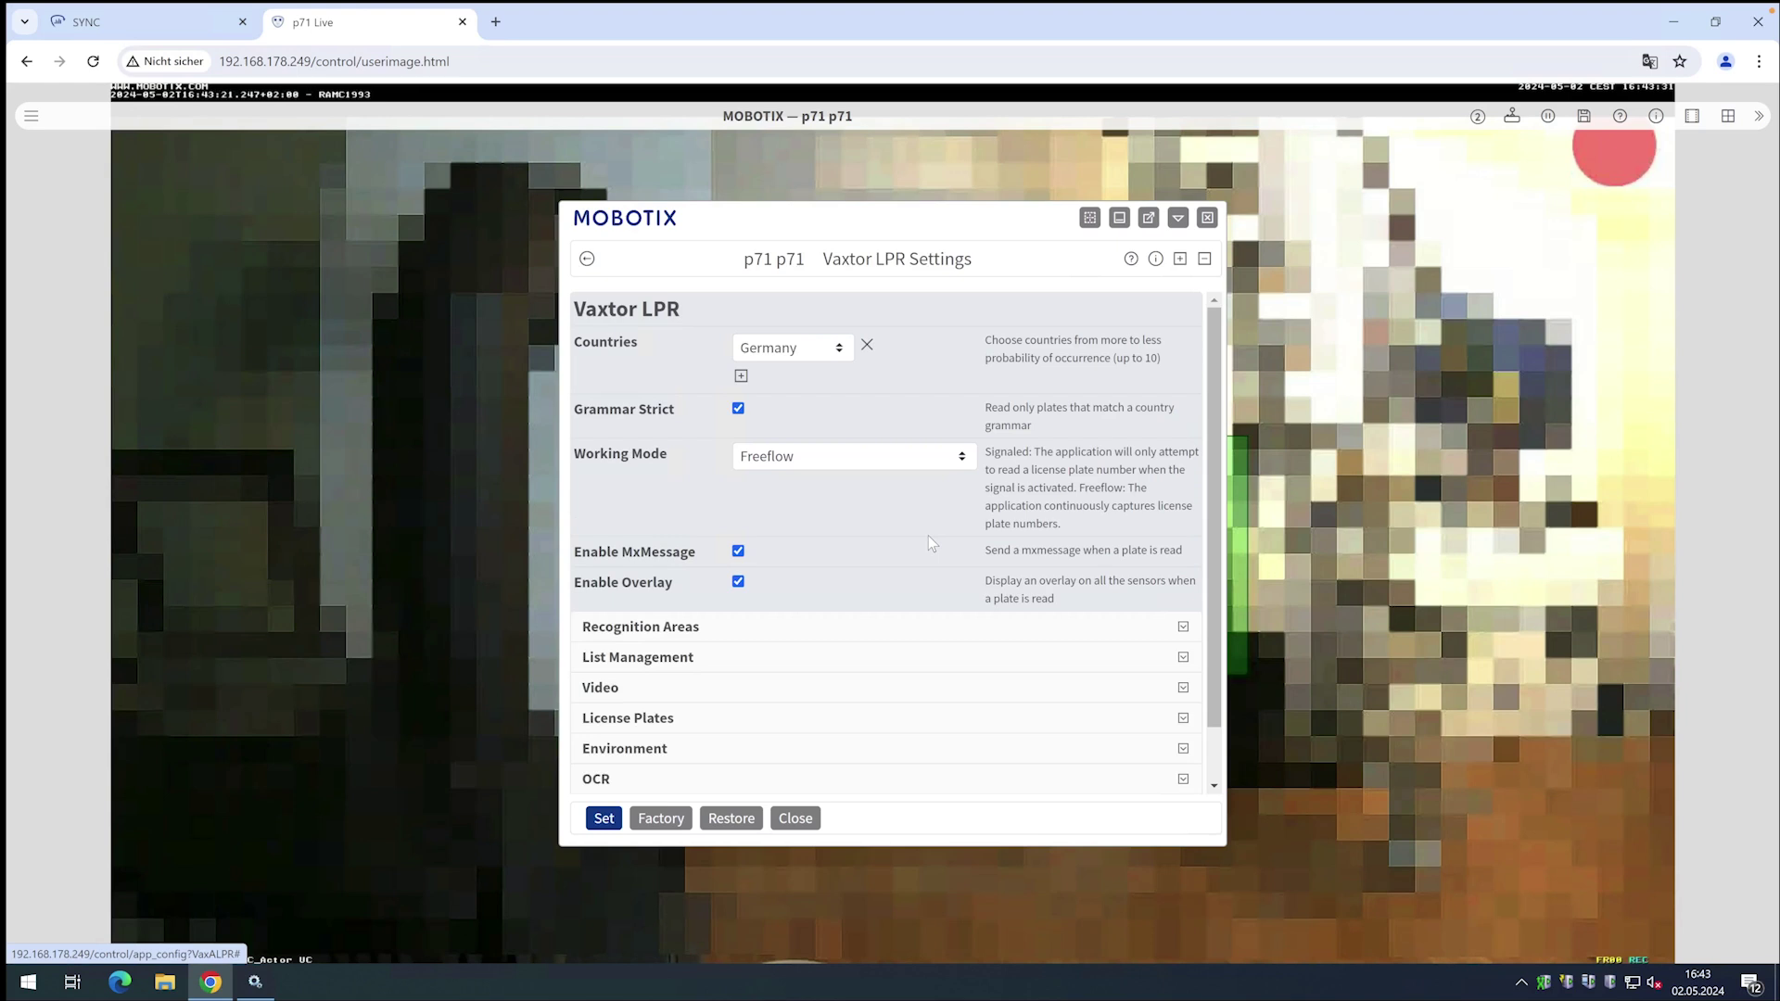
pyautogui.scroll(-1, 927, 537)
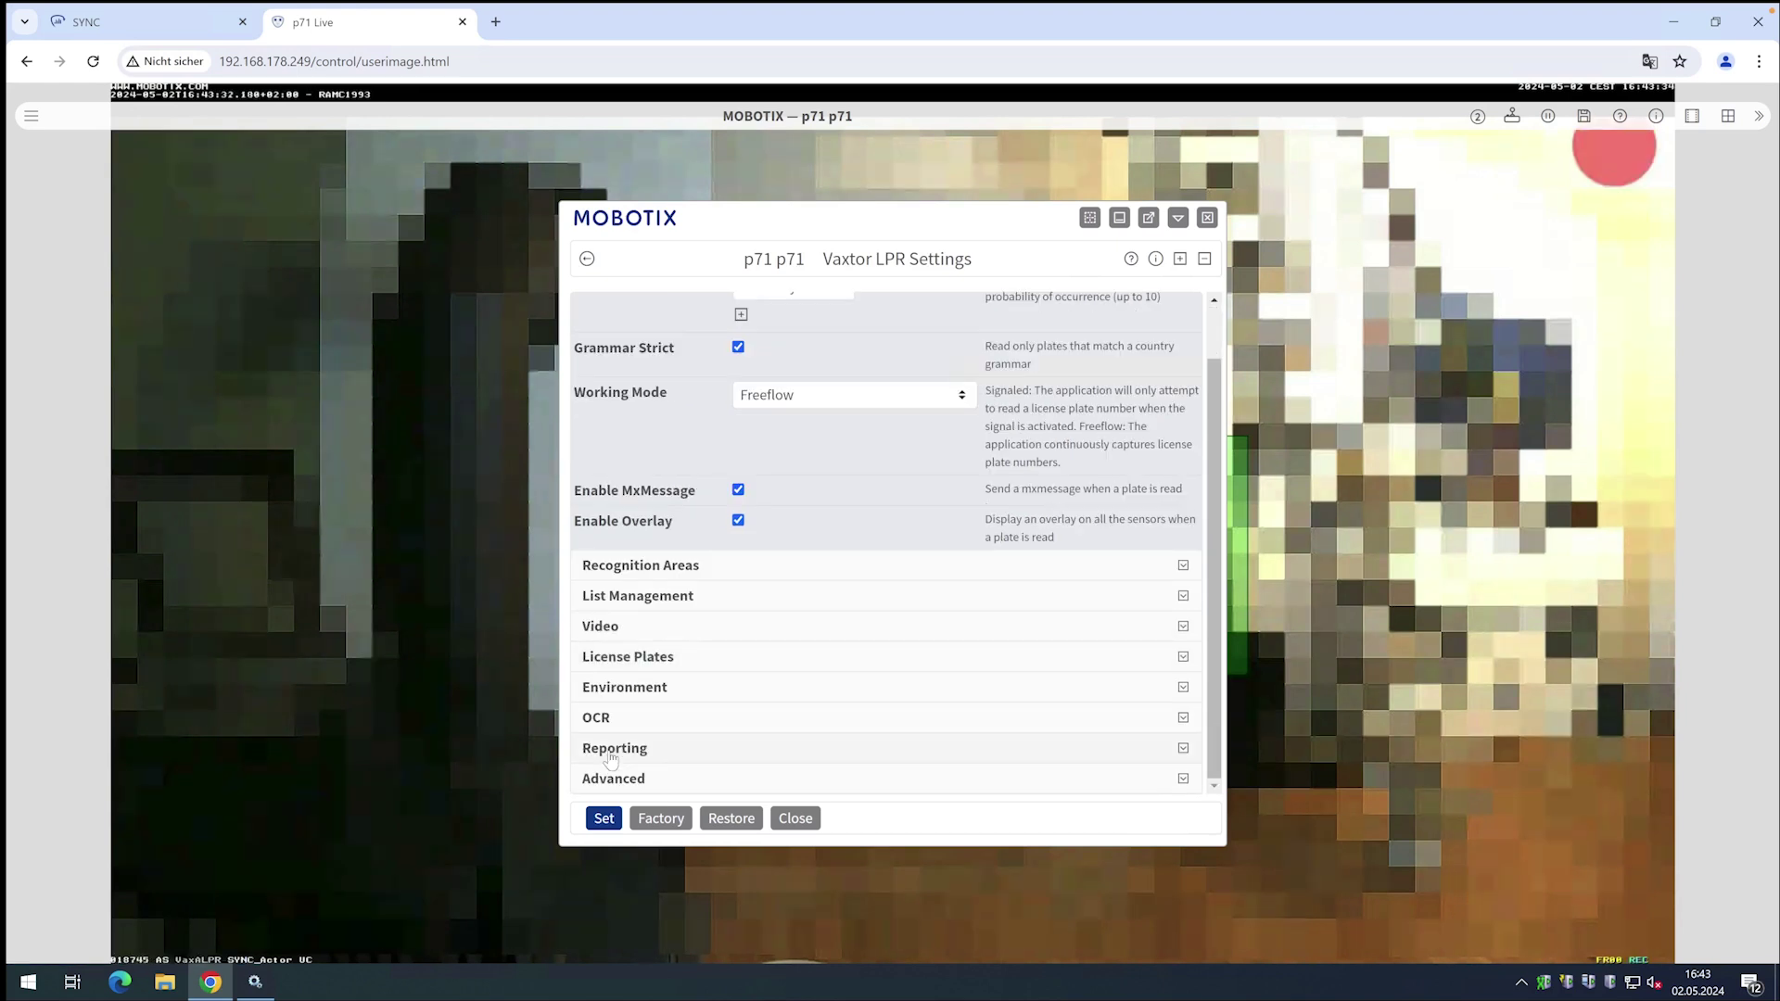
pyautogui.click(611, 756)
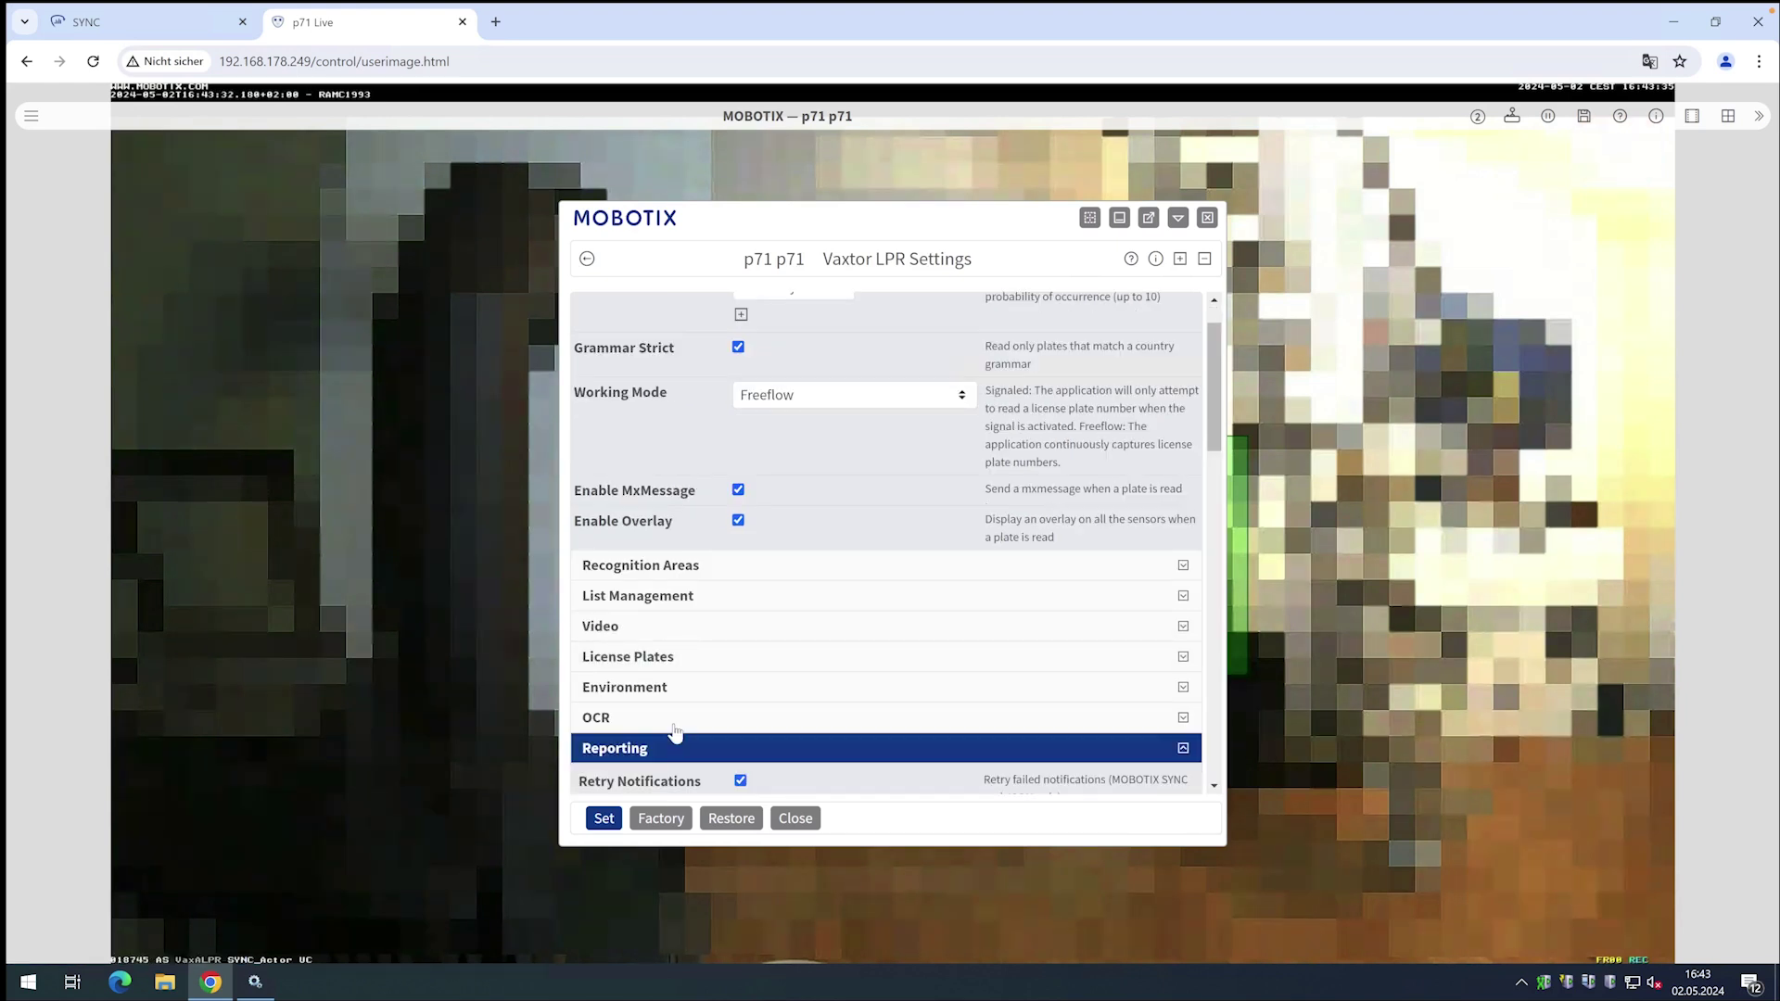
pyautogui.scroll(-7, 677, 729)
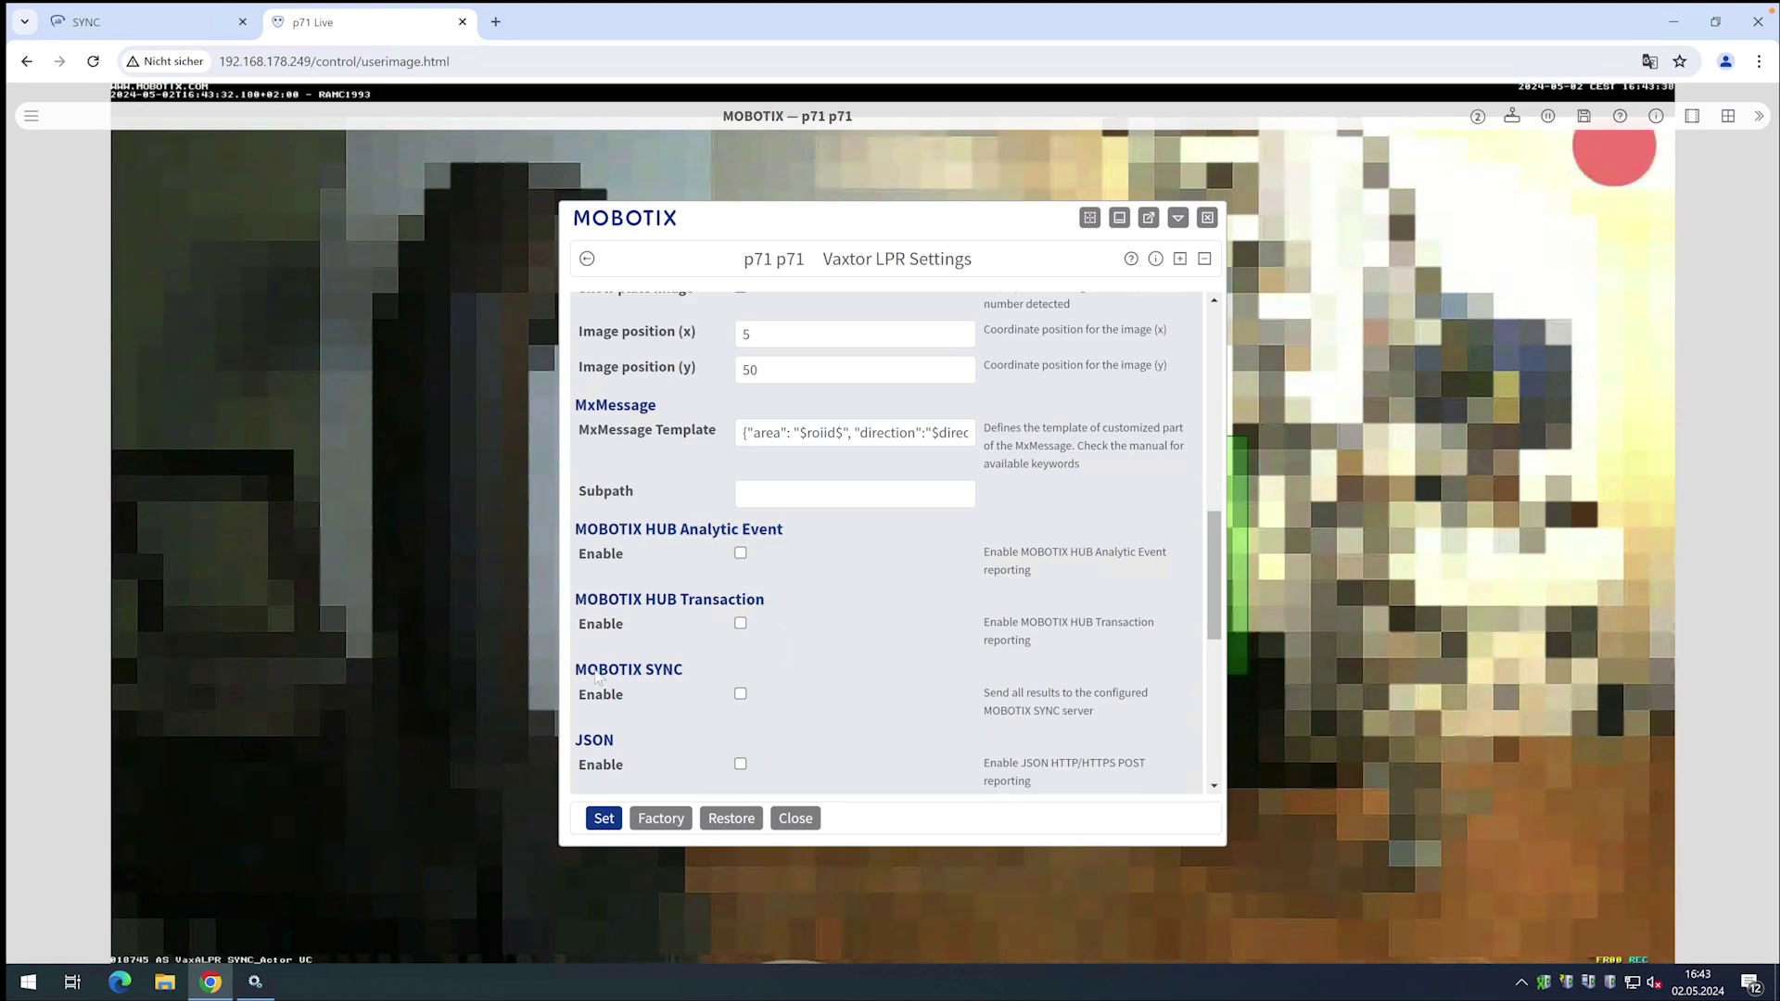
pyautogui.click(741, 694)
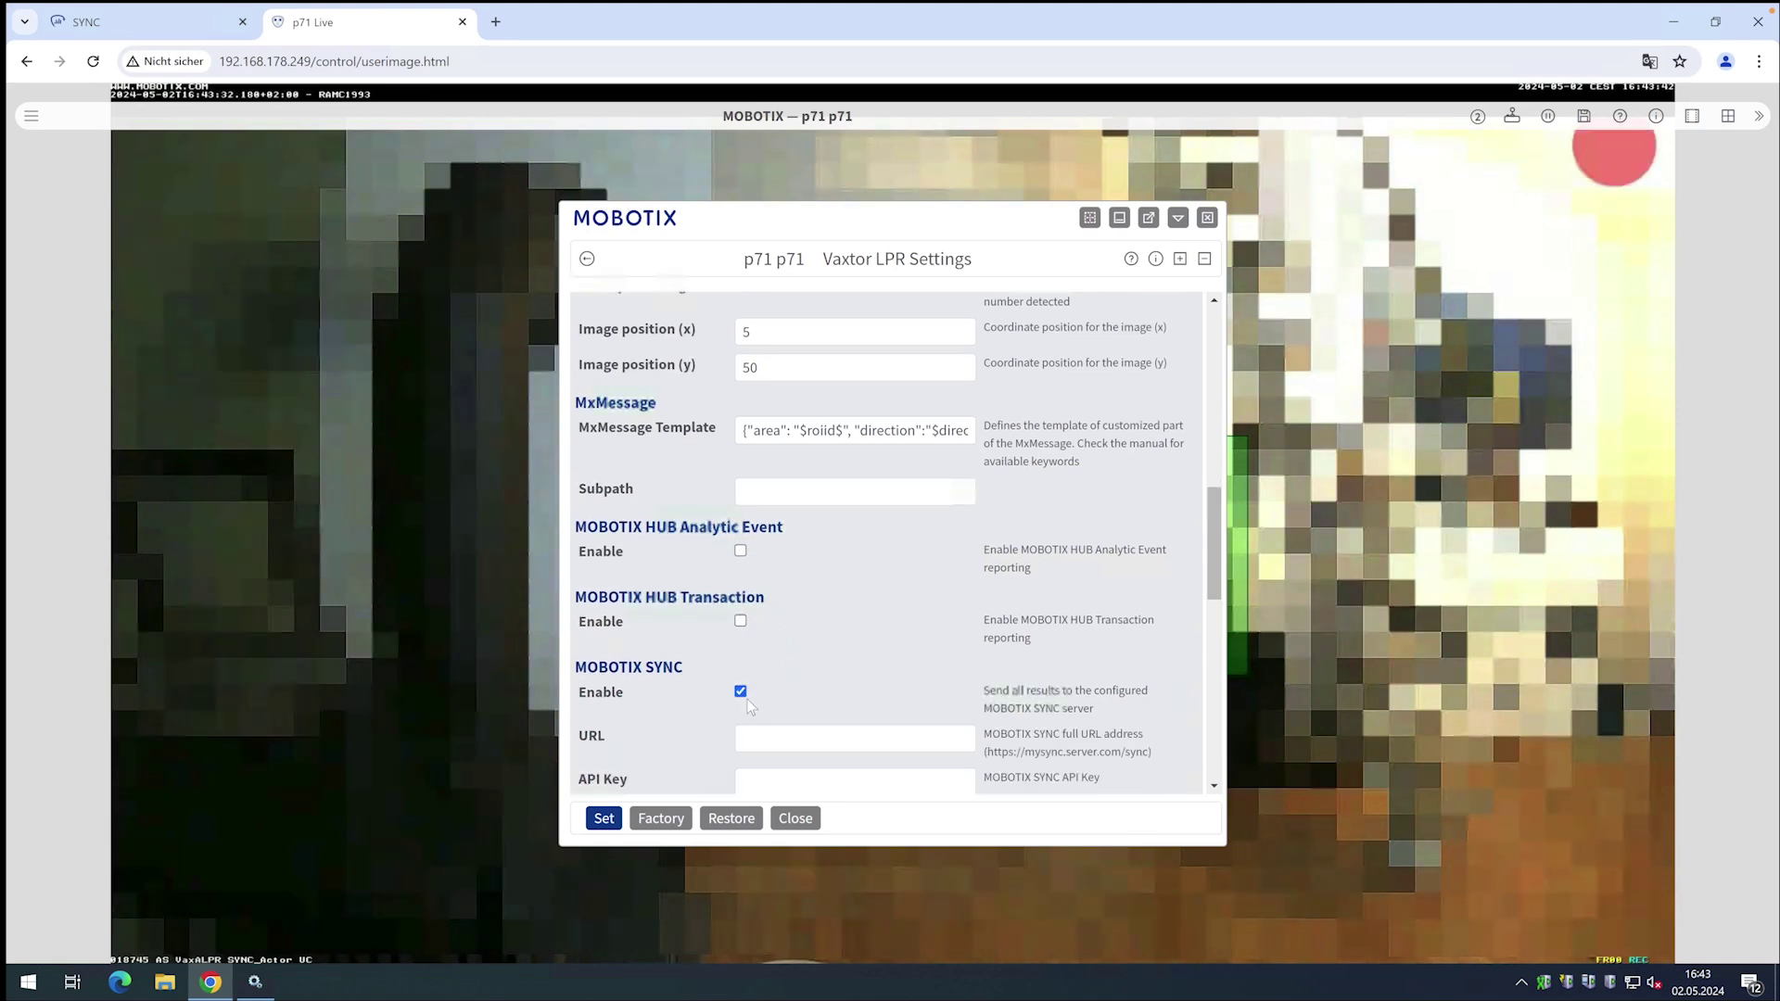
pyautogui.scroll(-1, 751, 695)
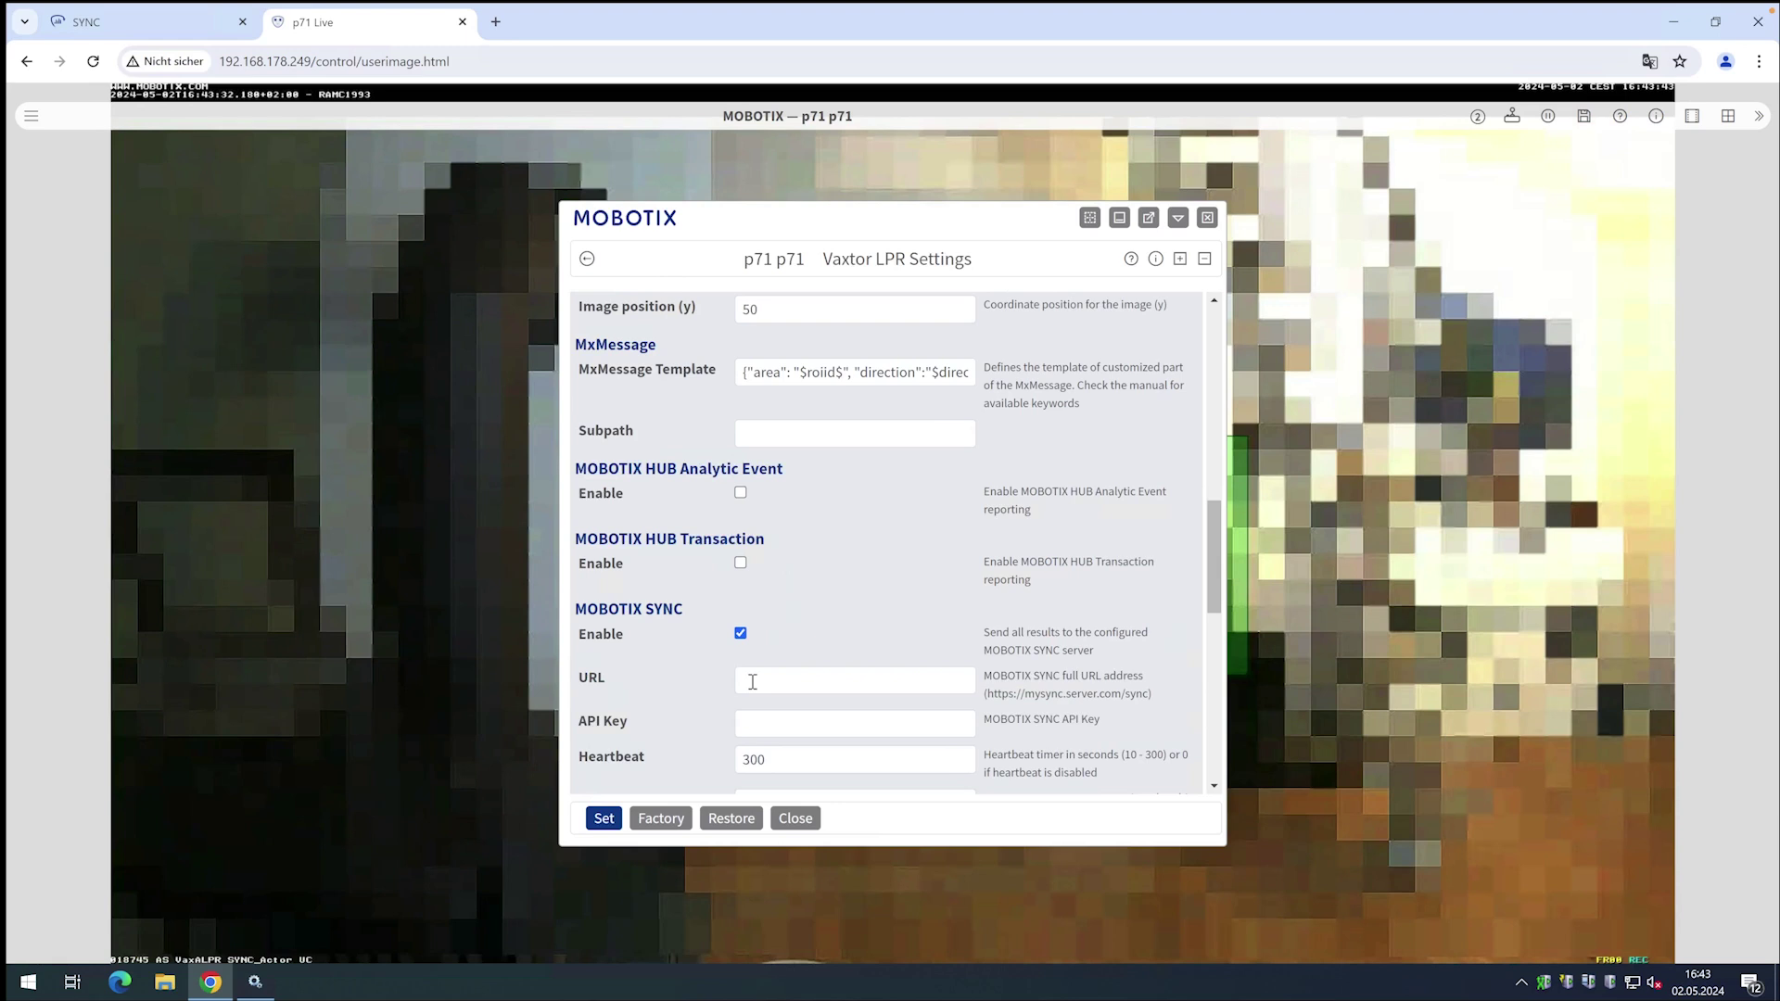
pyautogui.click(752, 682)
pyautogui.write('http://')
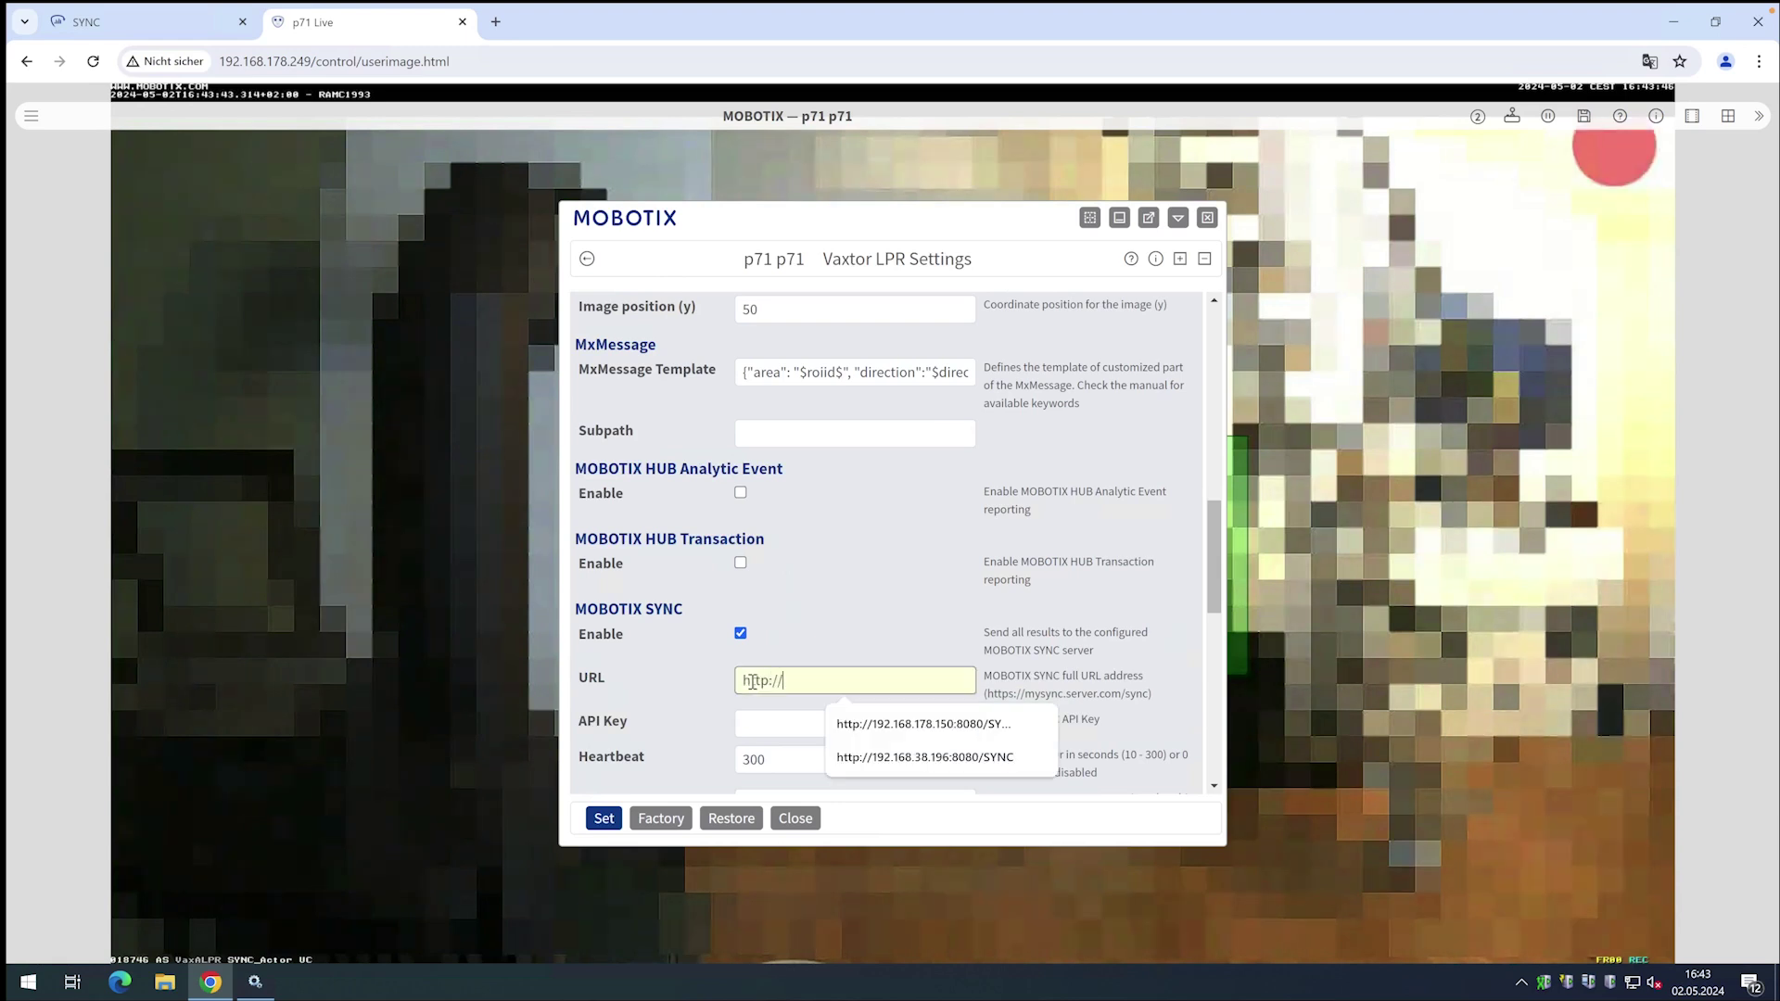
pyautogui.write('192.168.178')
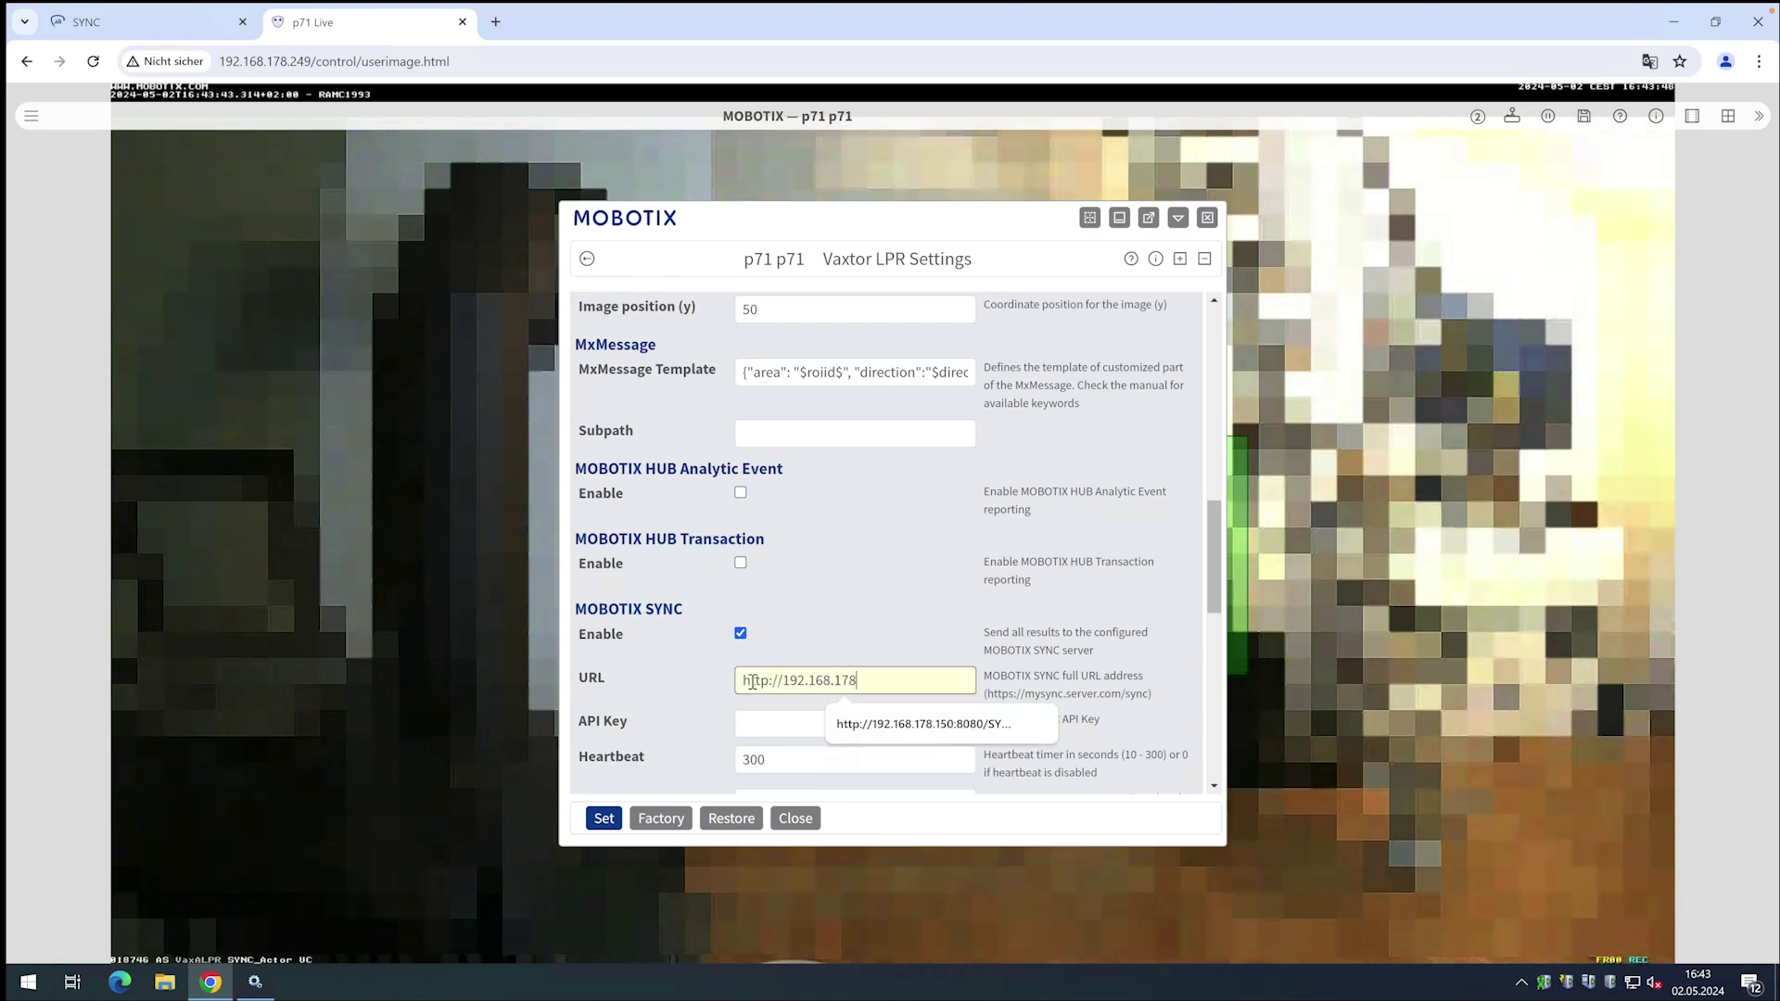
pyautogui.write('.150:8080/SYNC')
pyautogui.click(698, 723)
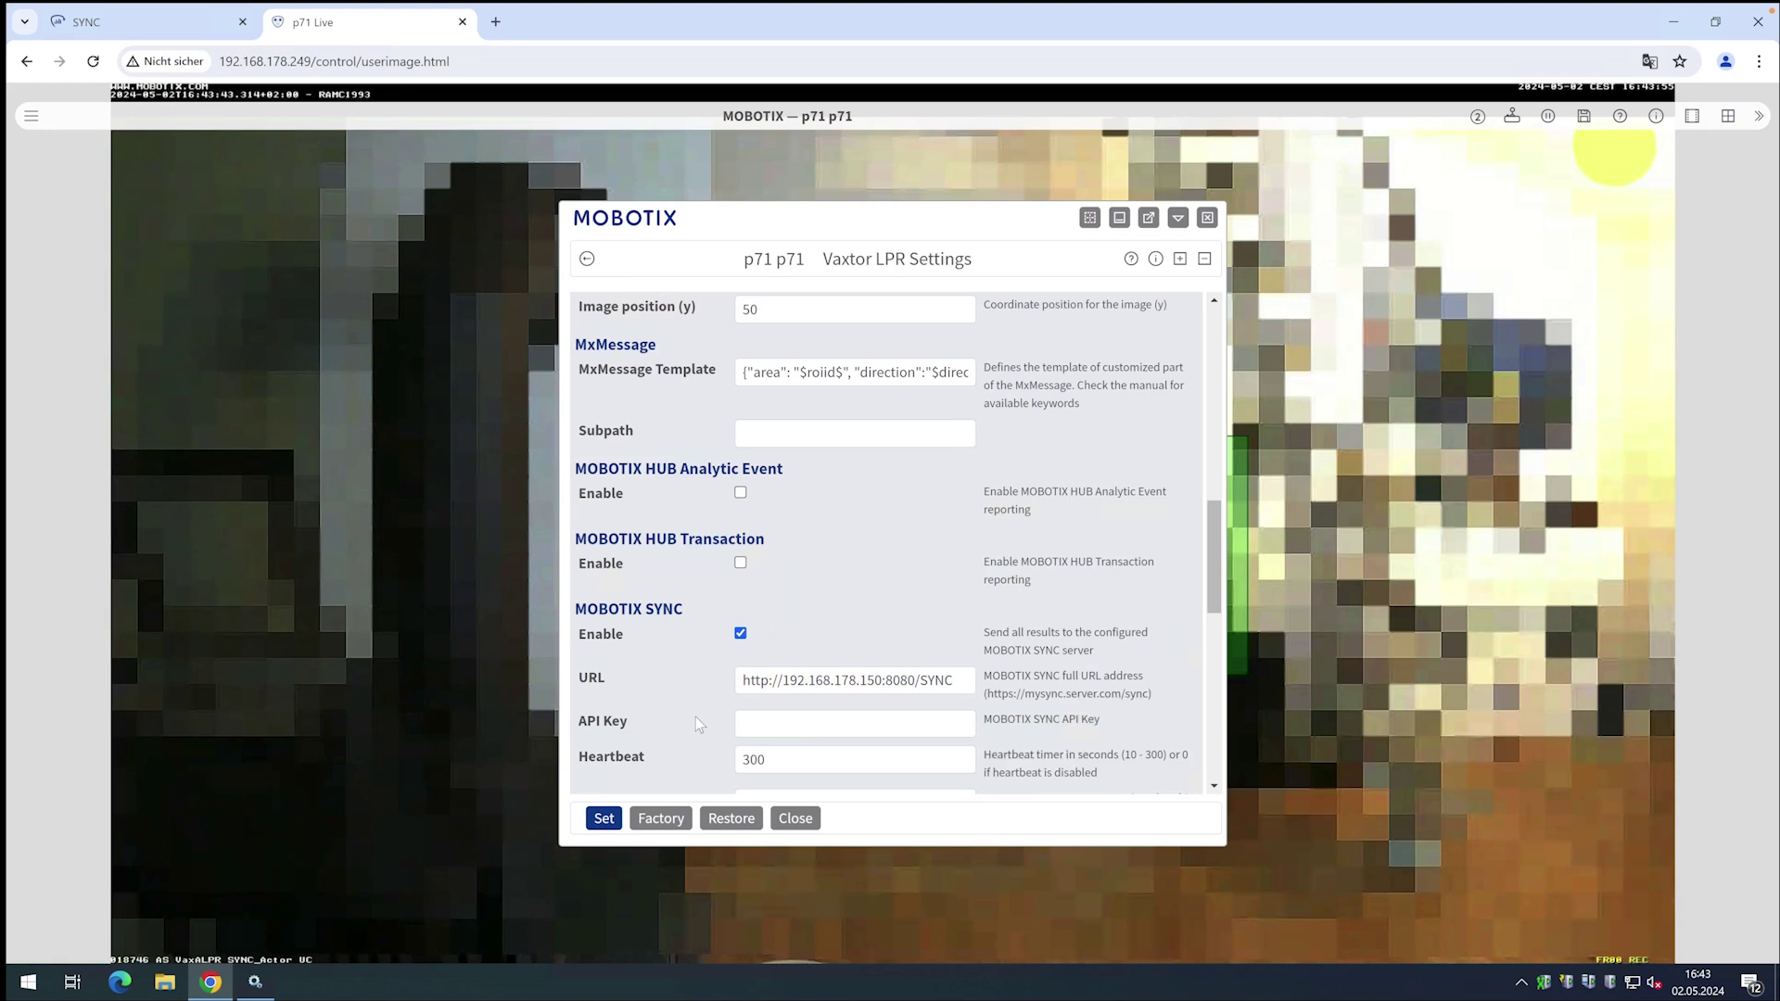
pyautogui.scroll(-1, 695, 715)
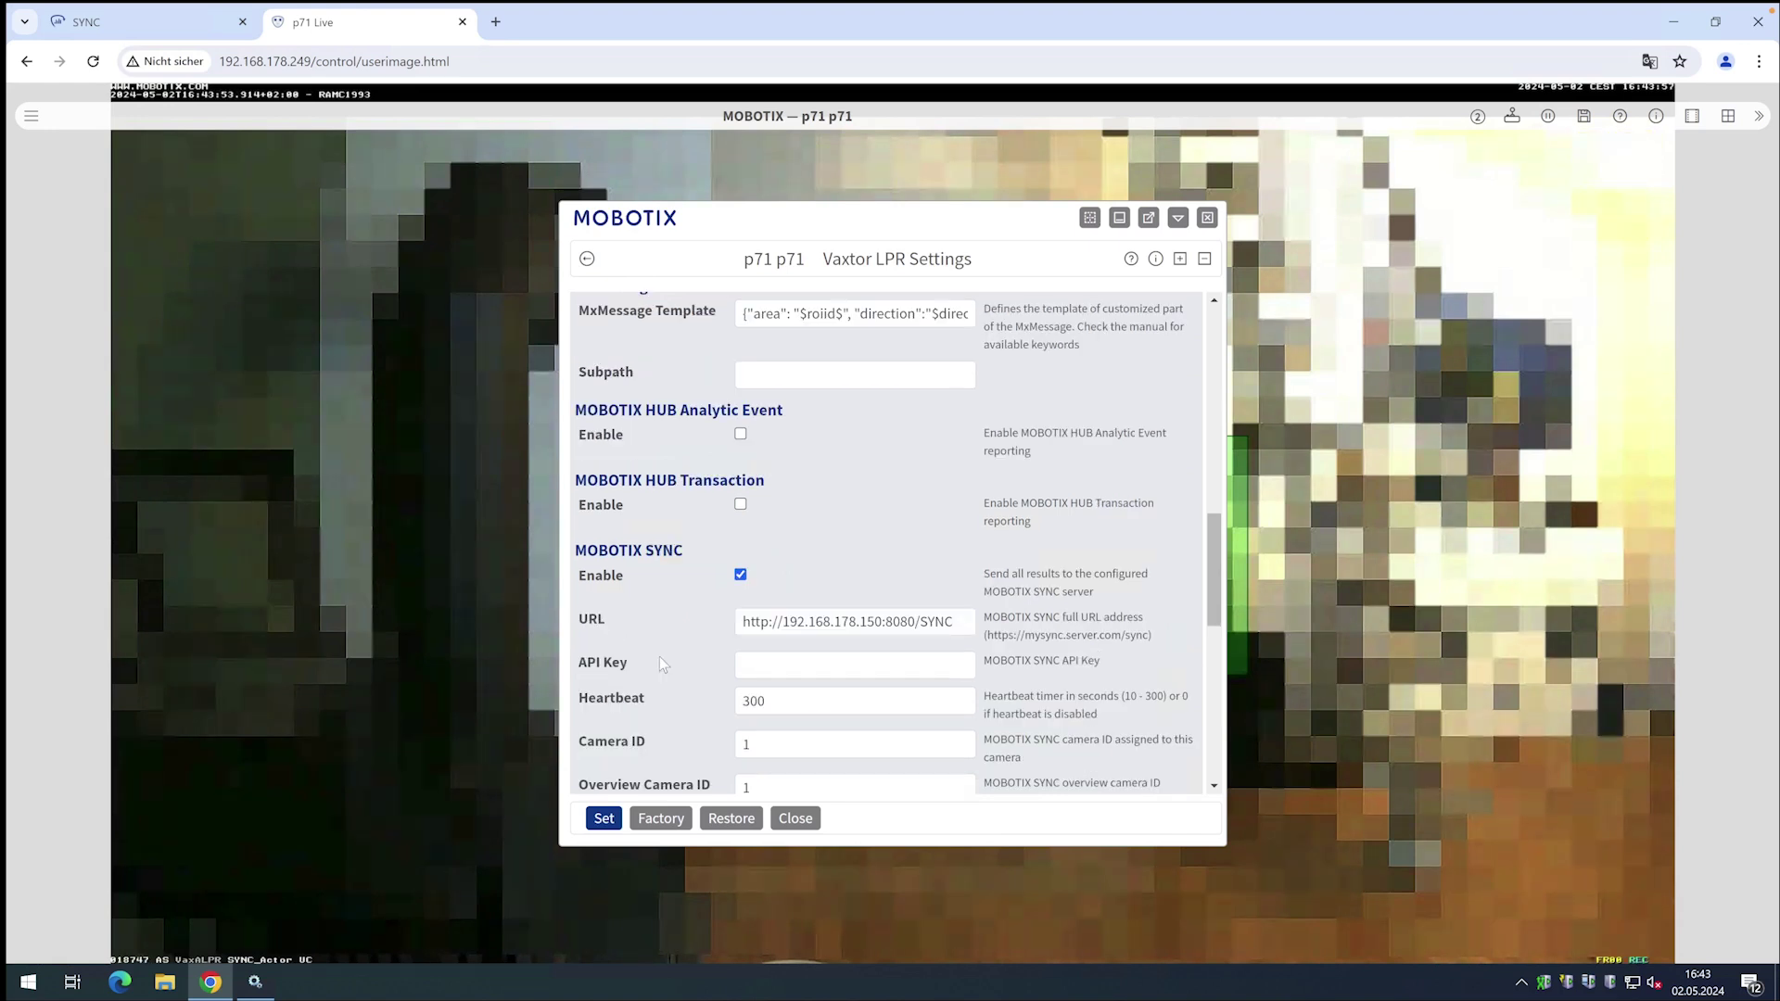
# Step: Switch to SYNC and look up the API key in the admin user's details, selecting it before closing the record
pyautogui.click(204, 23)
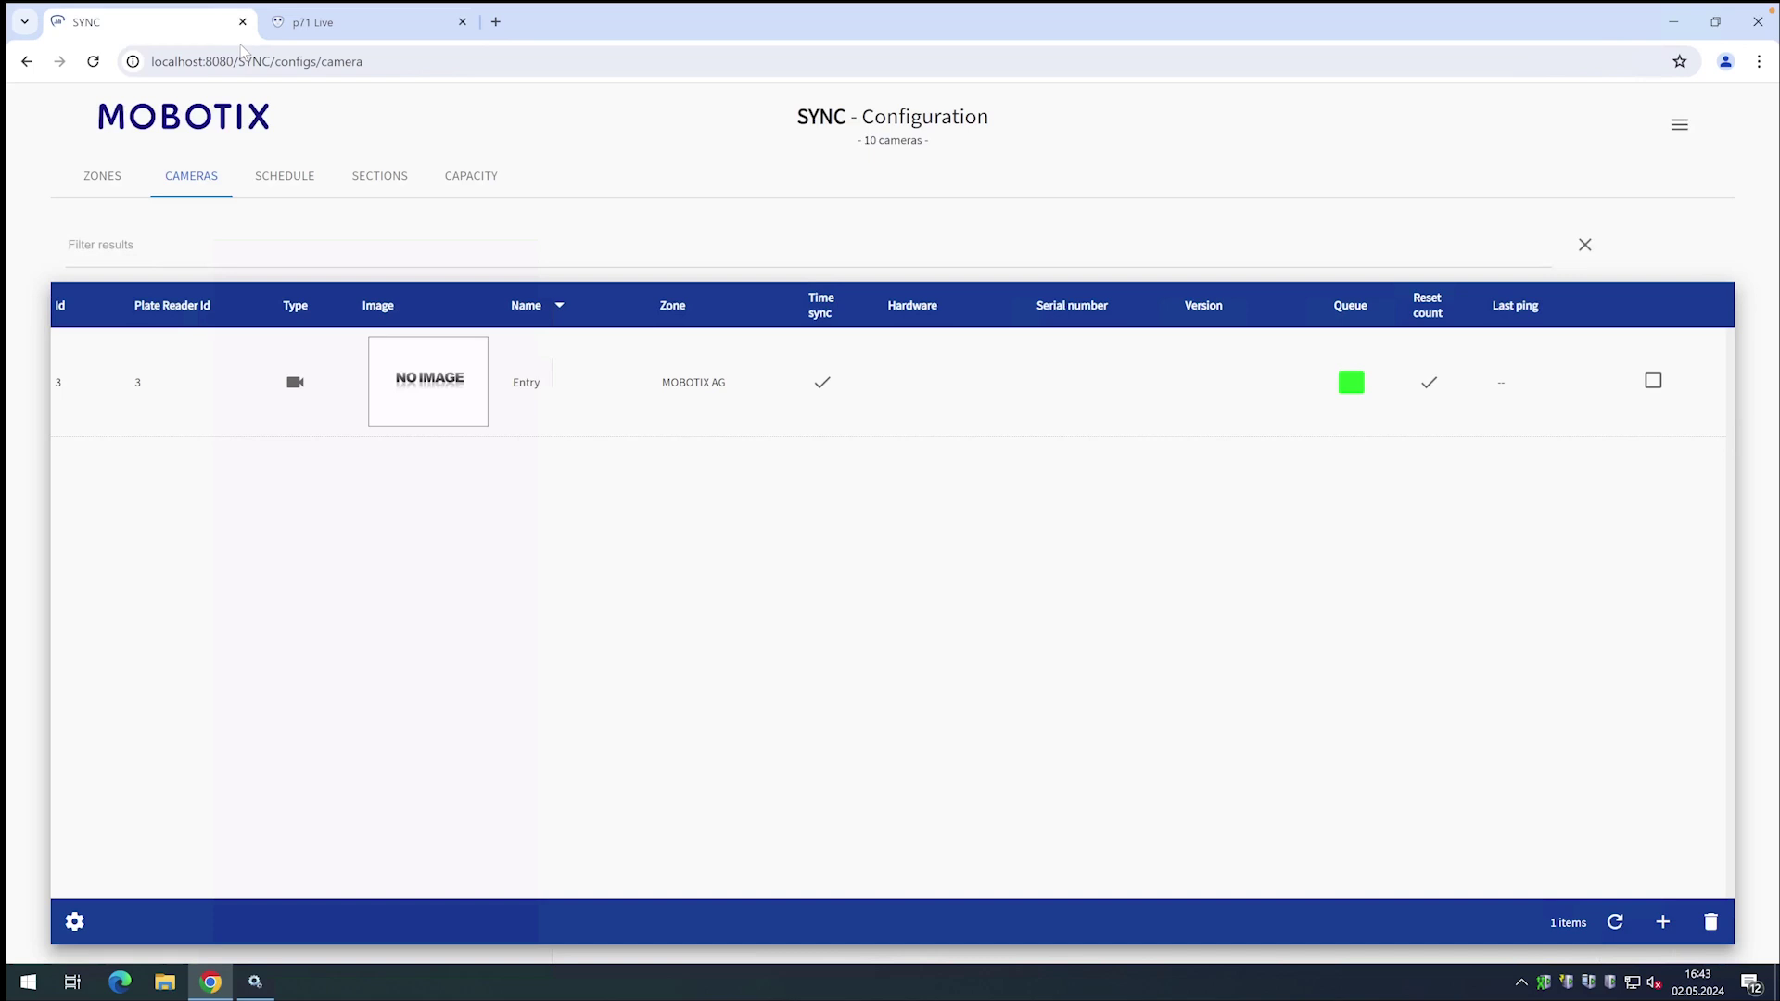
pyautogui.click(1679, 124)
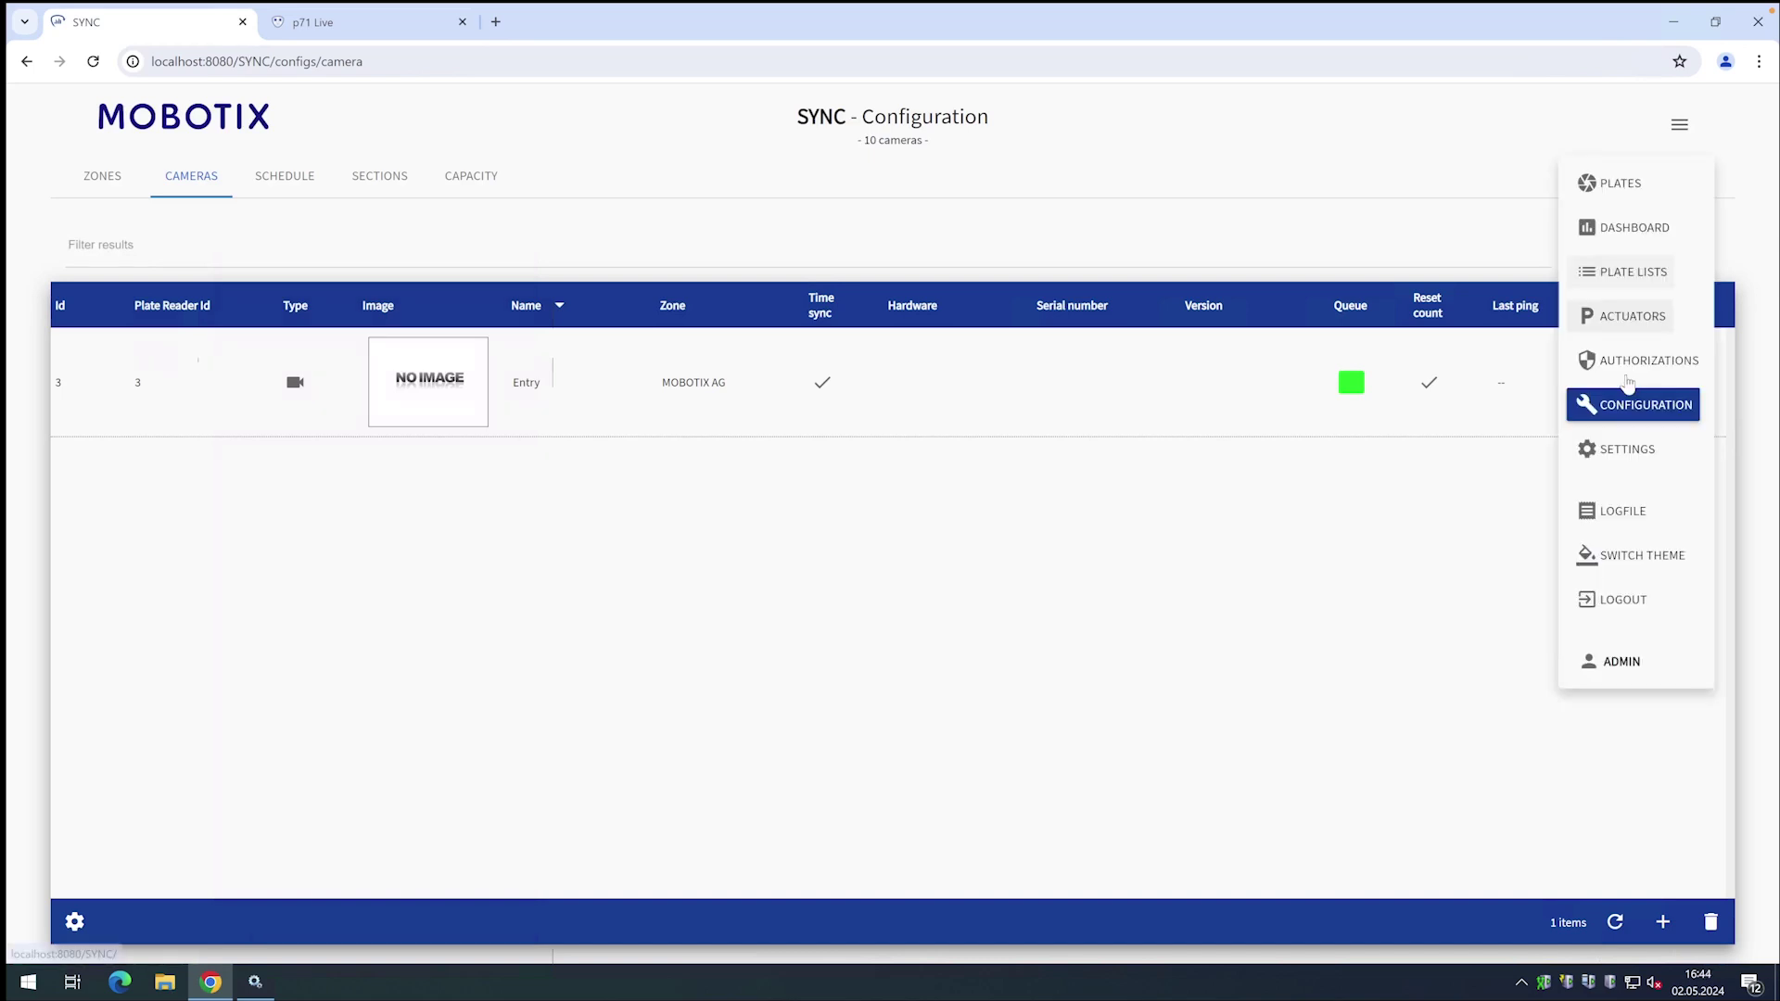
pyautogui.click(1627, 449)
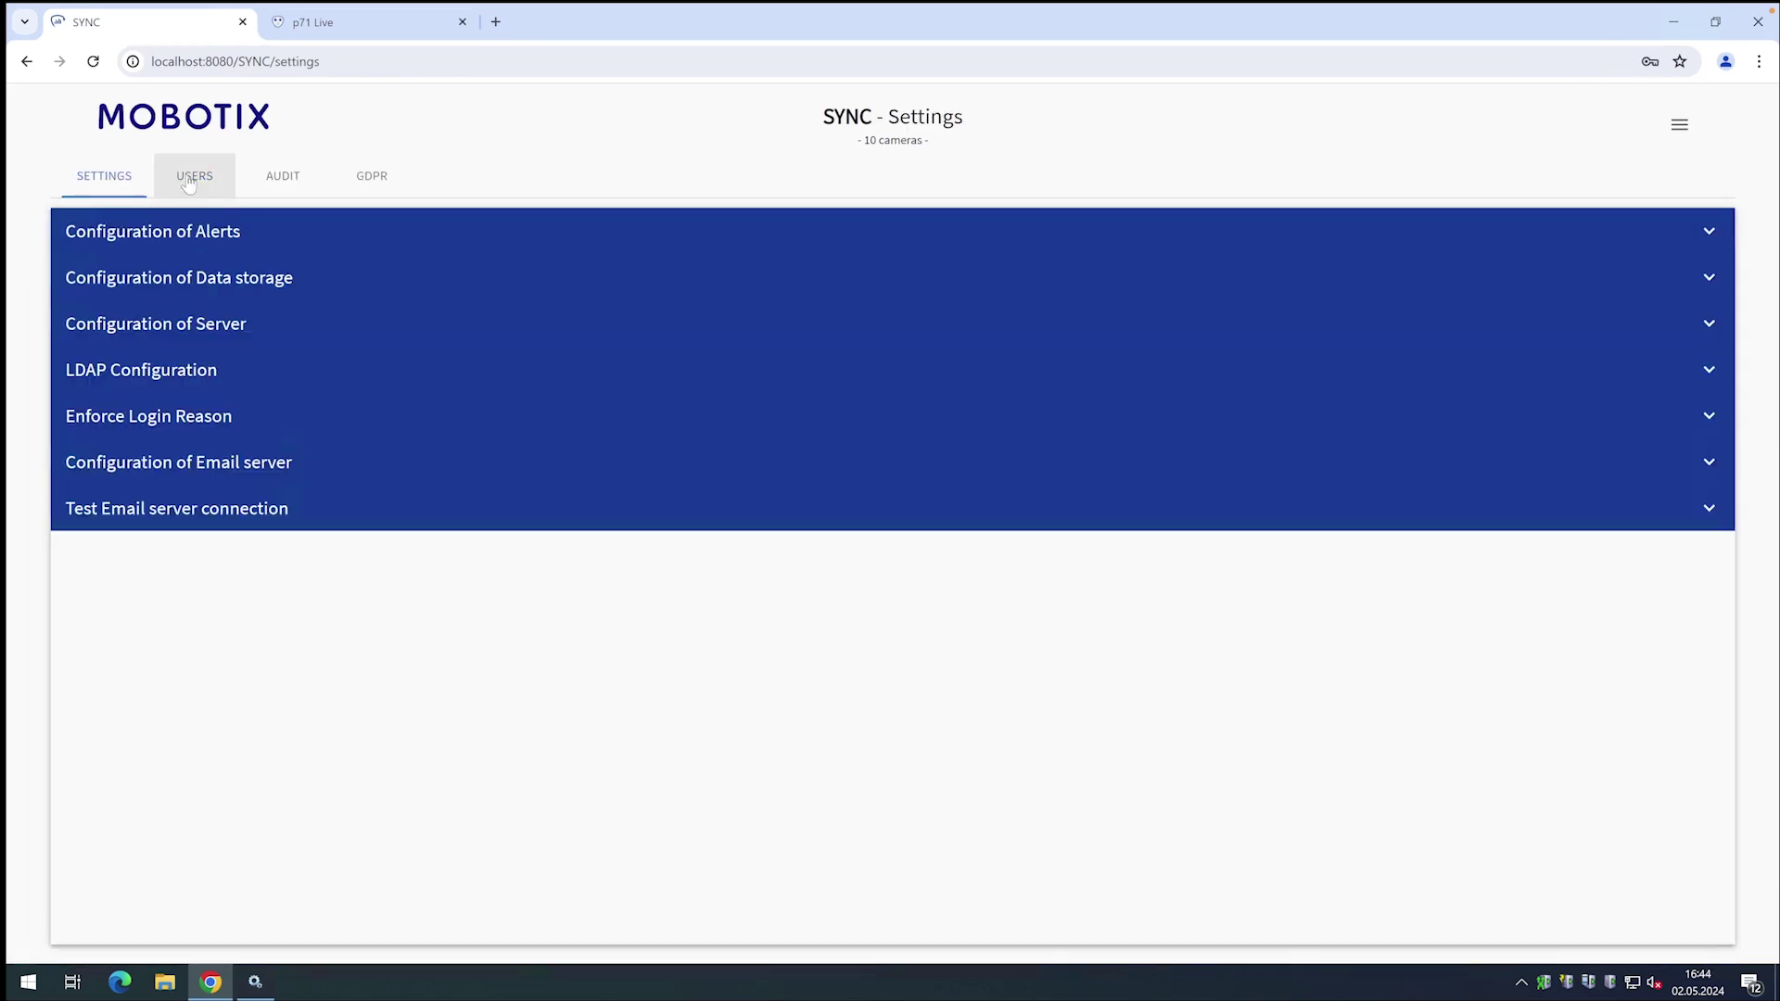
pyautogui.click(188, 184)
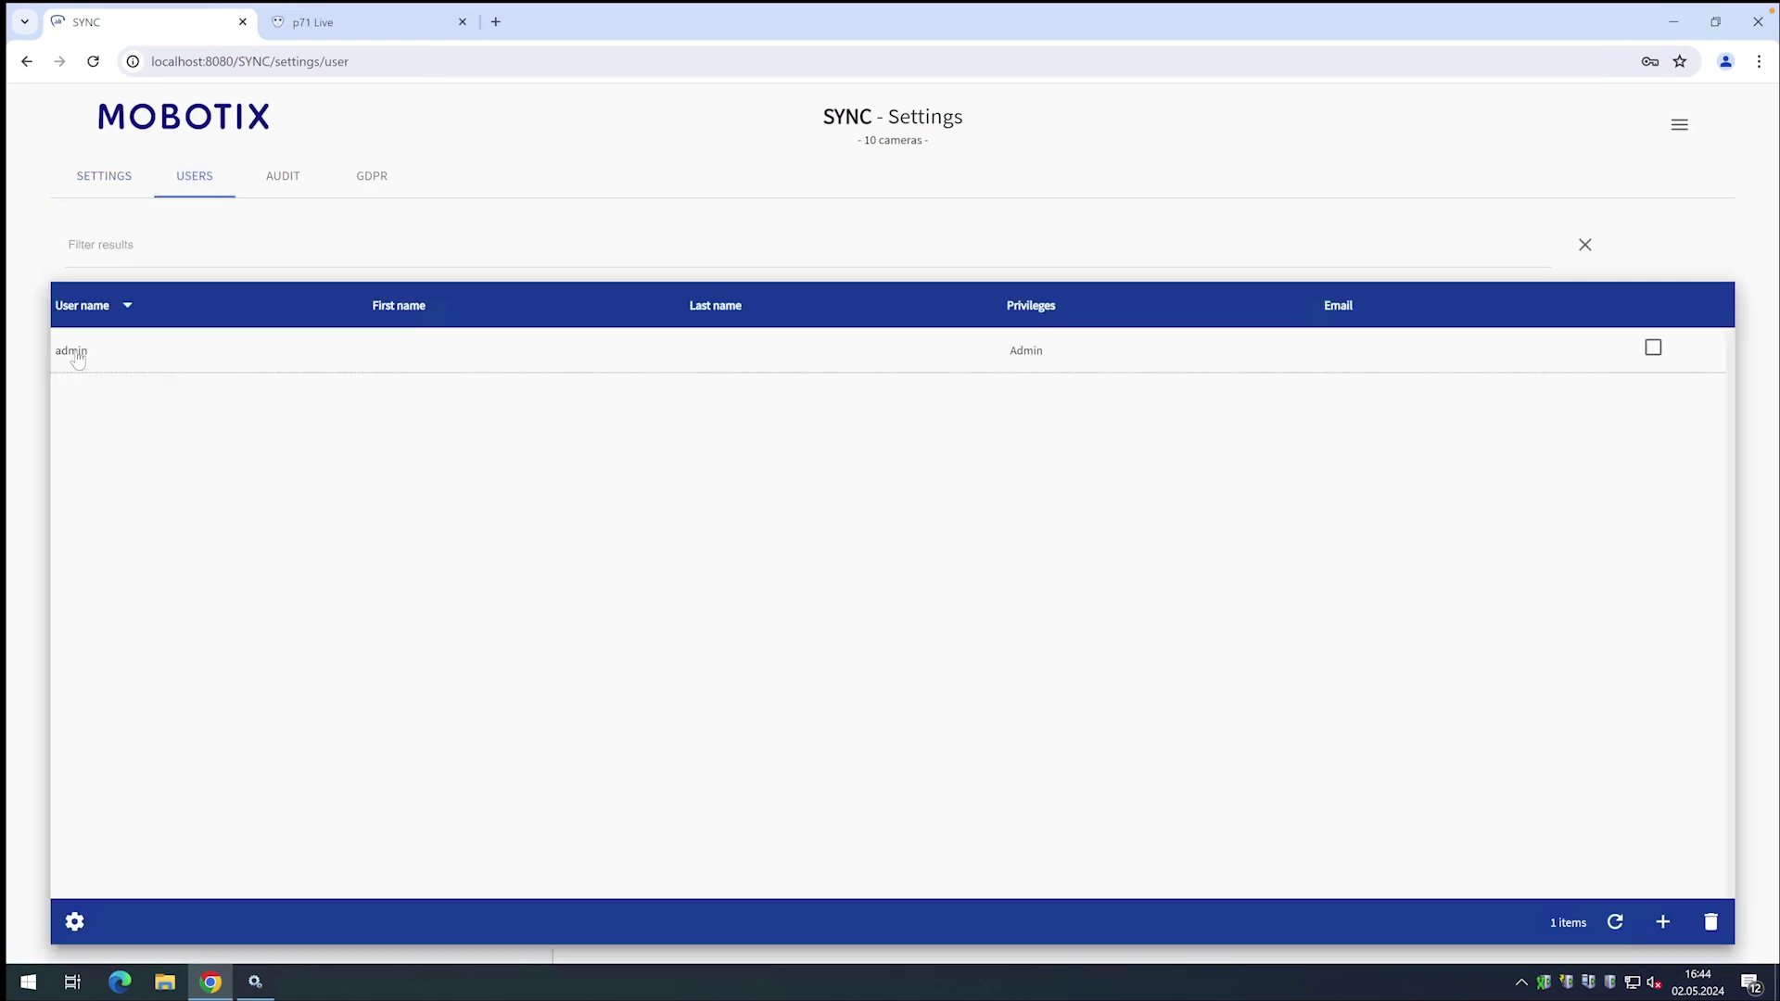
pyautogui.click(77, 360)
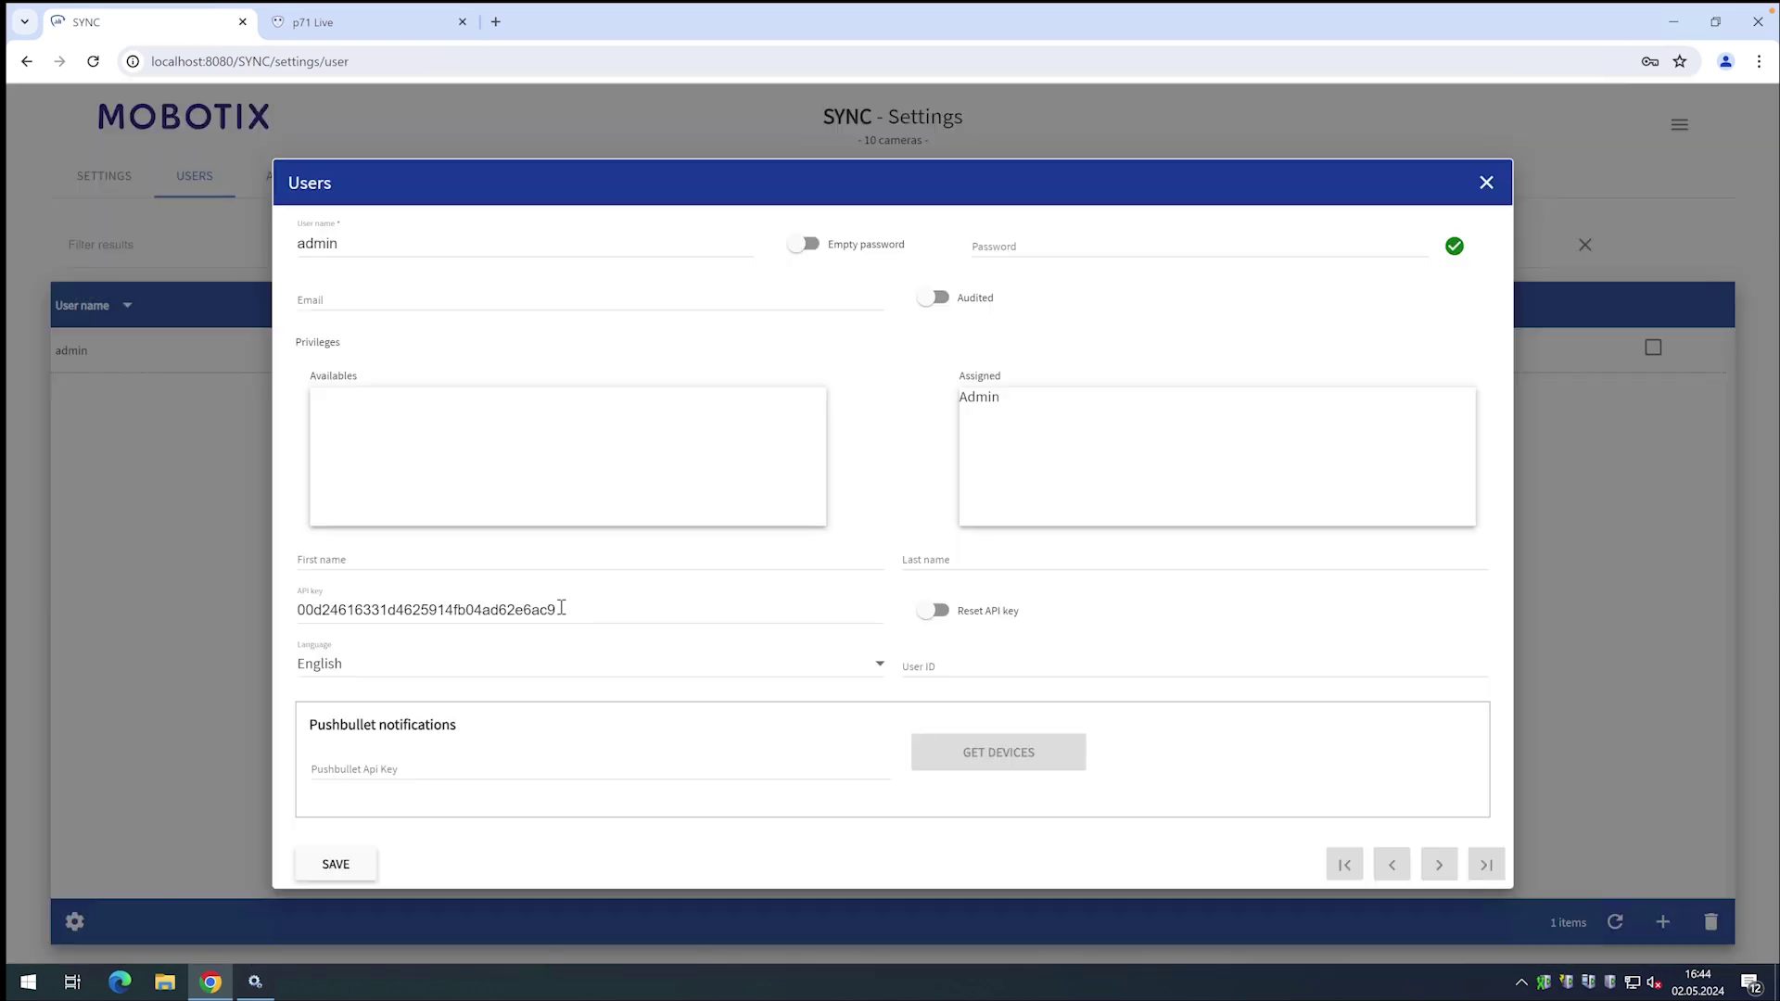
pyautogui.doubleClick(561, 608)
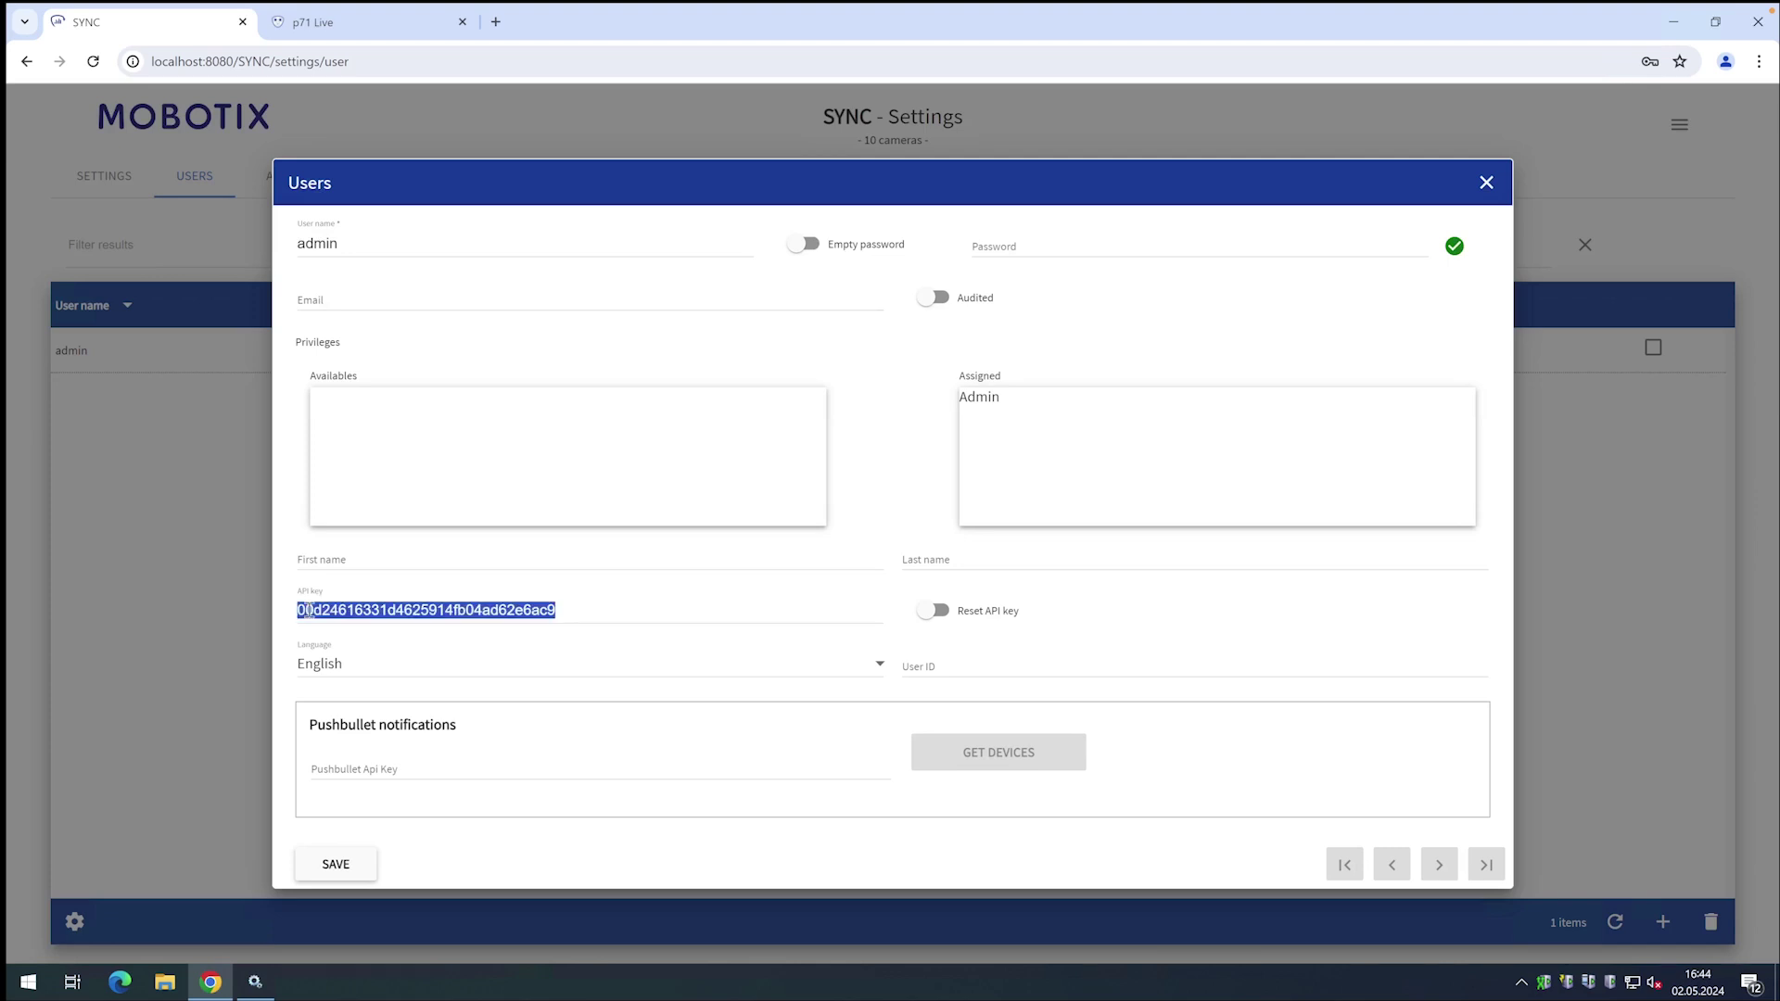
pyautogui.click(1487, 185)
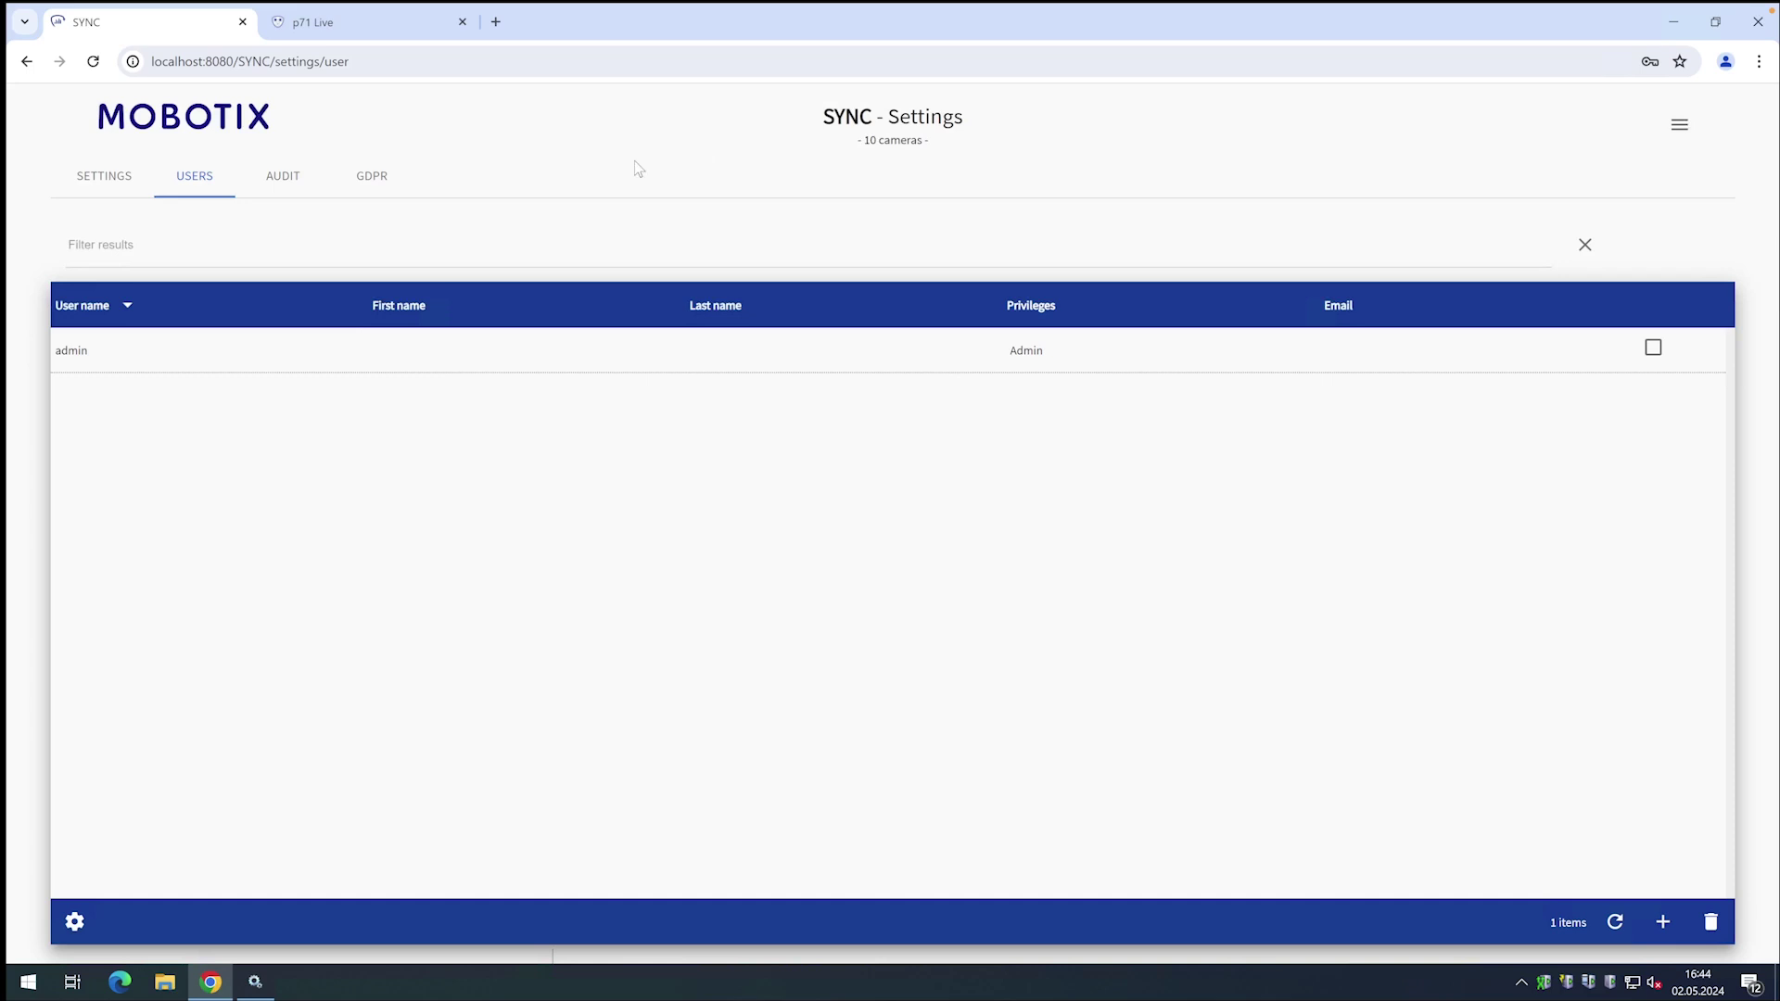
# Step: Return to the p71 camera's Vaxtor LPR settings and fill in the MOBOTIX SYNC API key with the admin user's stored key
pyautogui.click(330, 28)
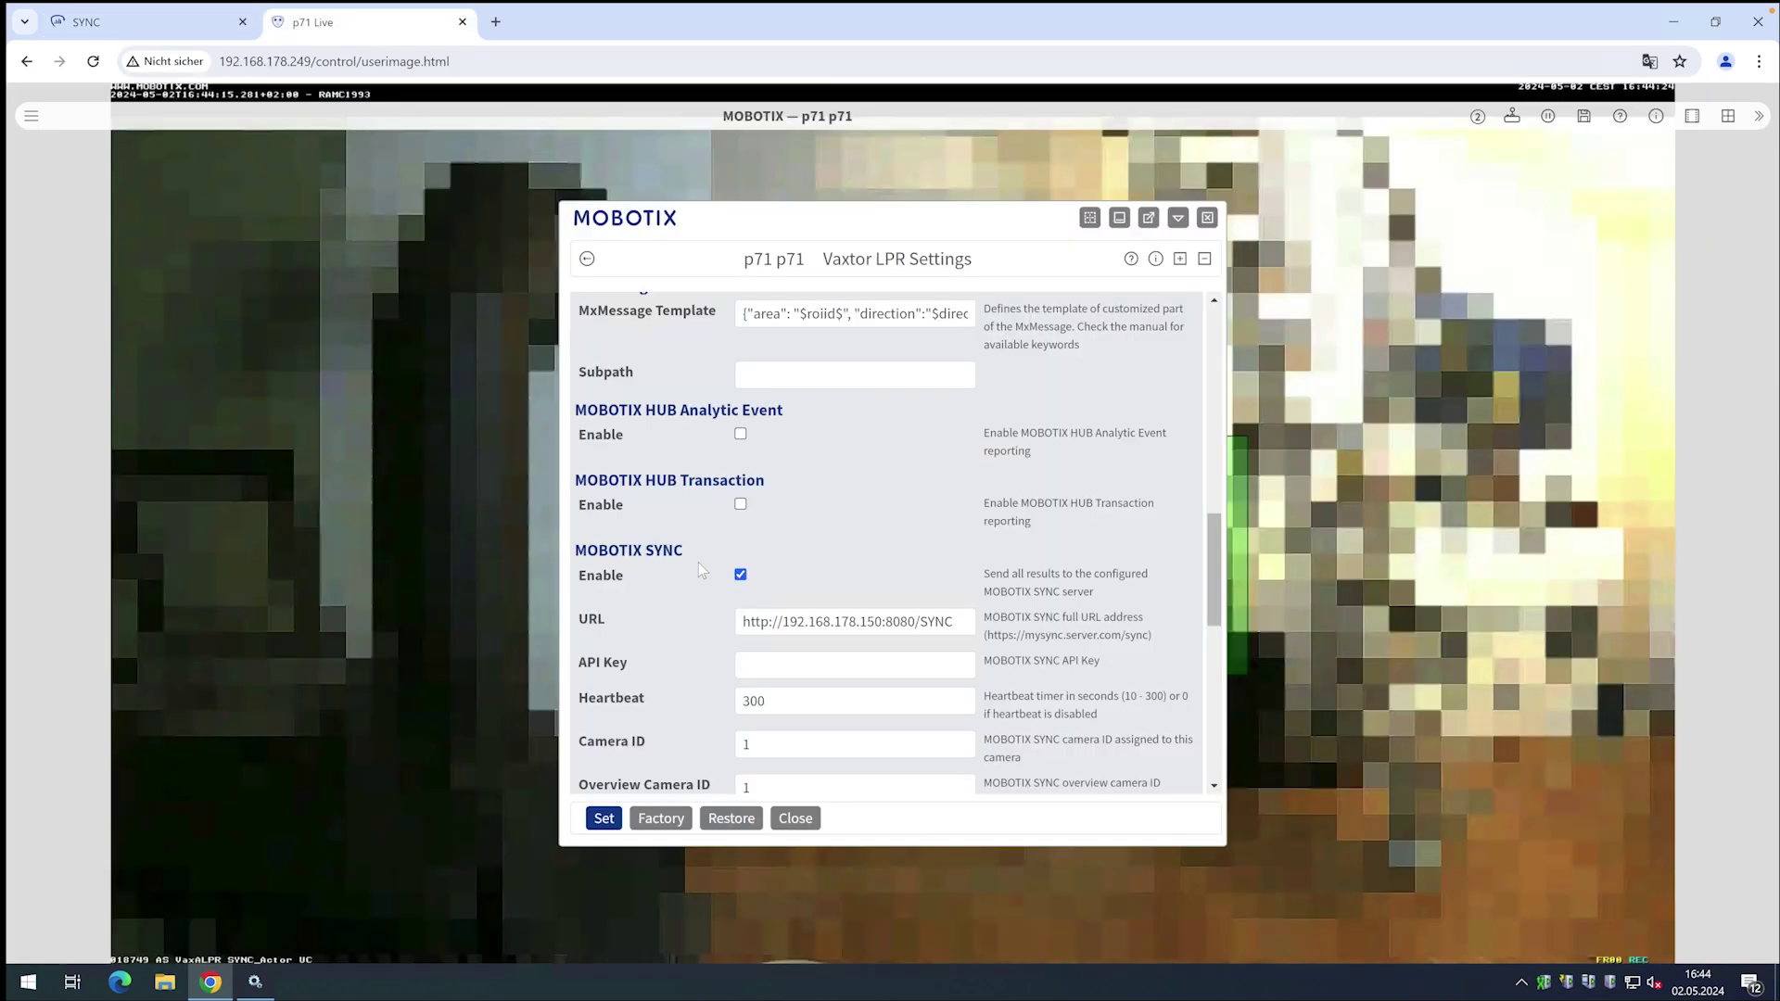
pyautogui.click(762, 660)
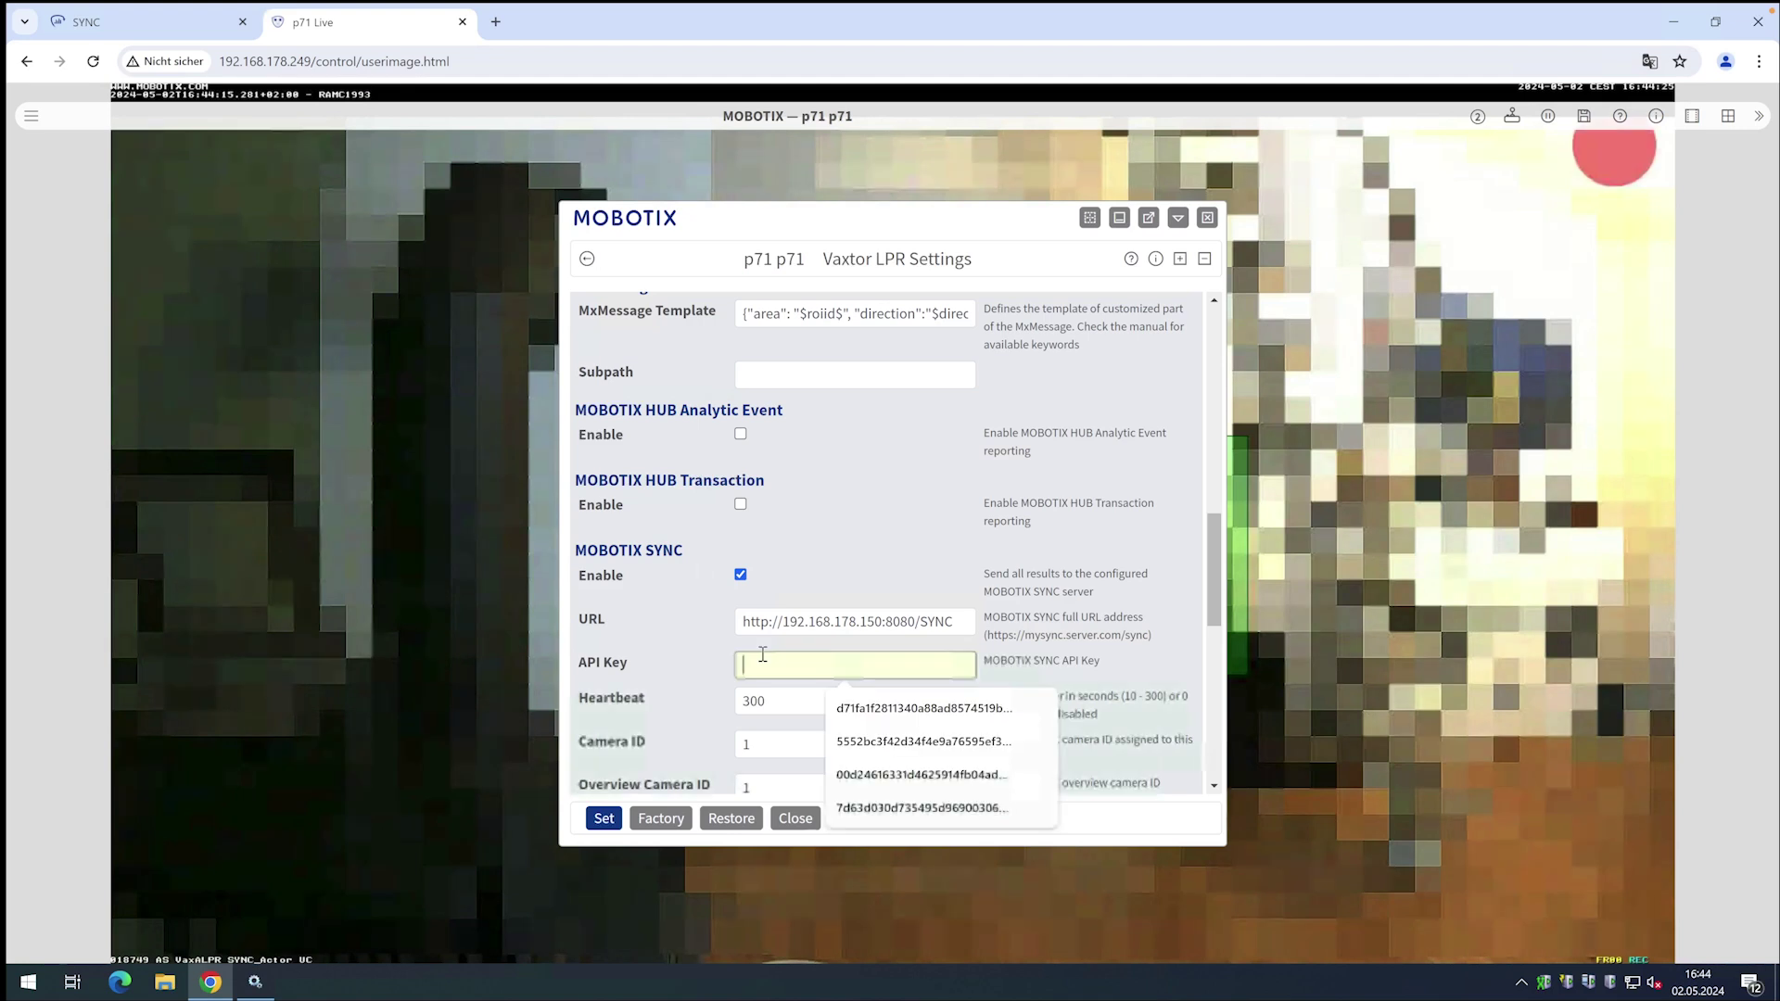
pyautogui.press('Down')
pyautogui.press('Down')
pyautogui.press('Down')
pyautogui.press('Return')
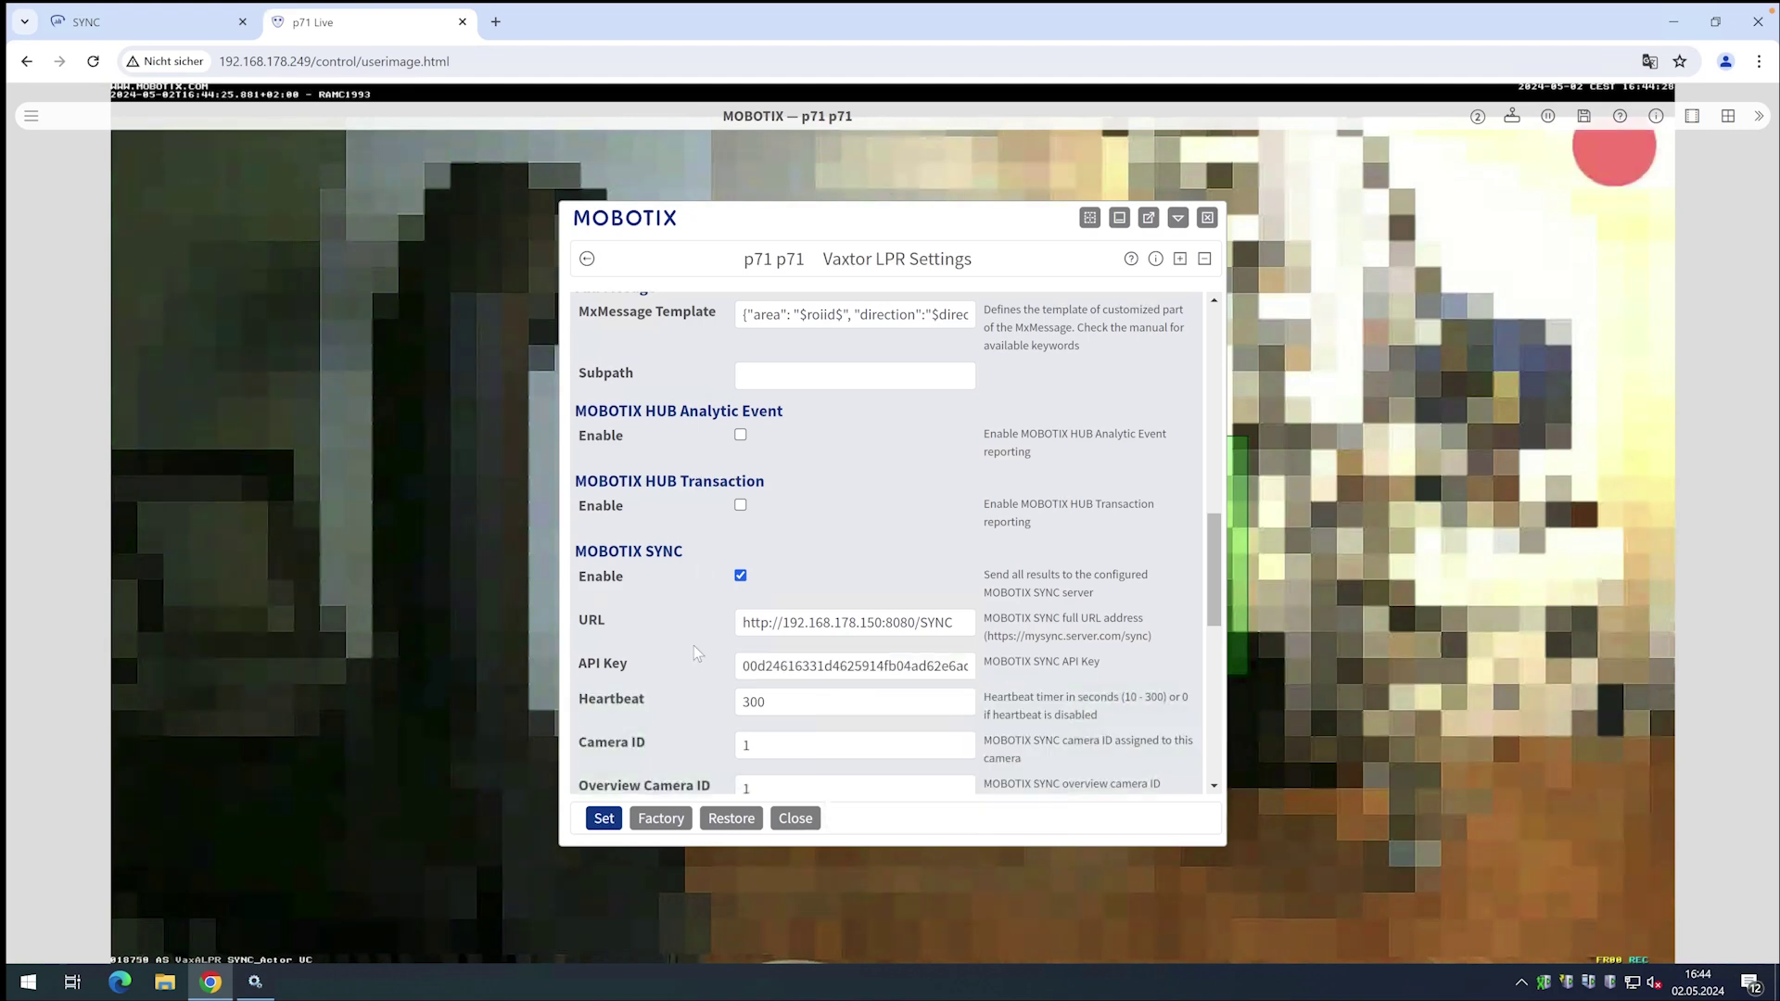
# Step: Set both the Camera ID and the Overview Camera ID of the MOBOTIX SYNC reporting to 3
pyautogui.scroll(-1, 751, 667)
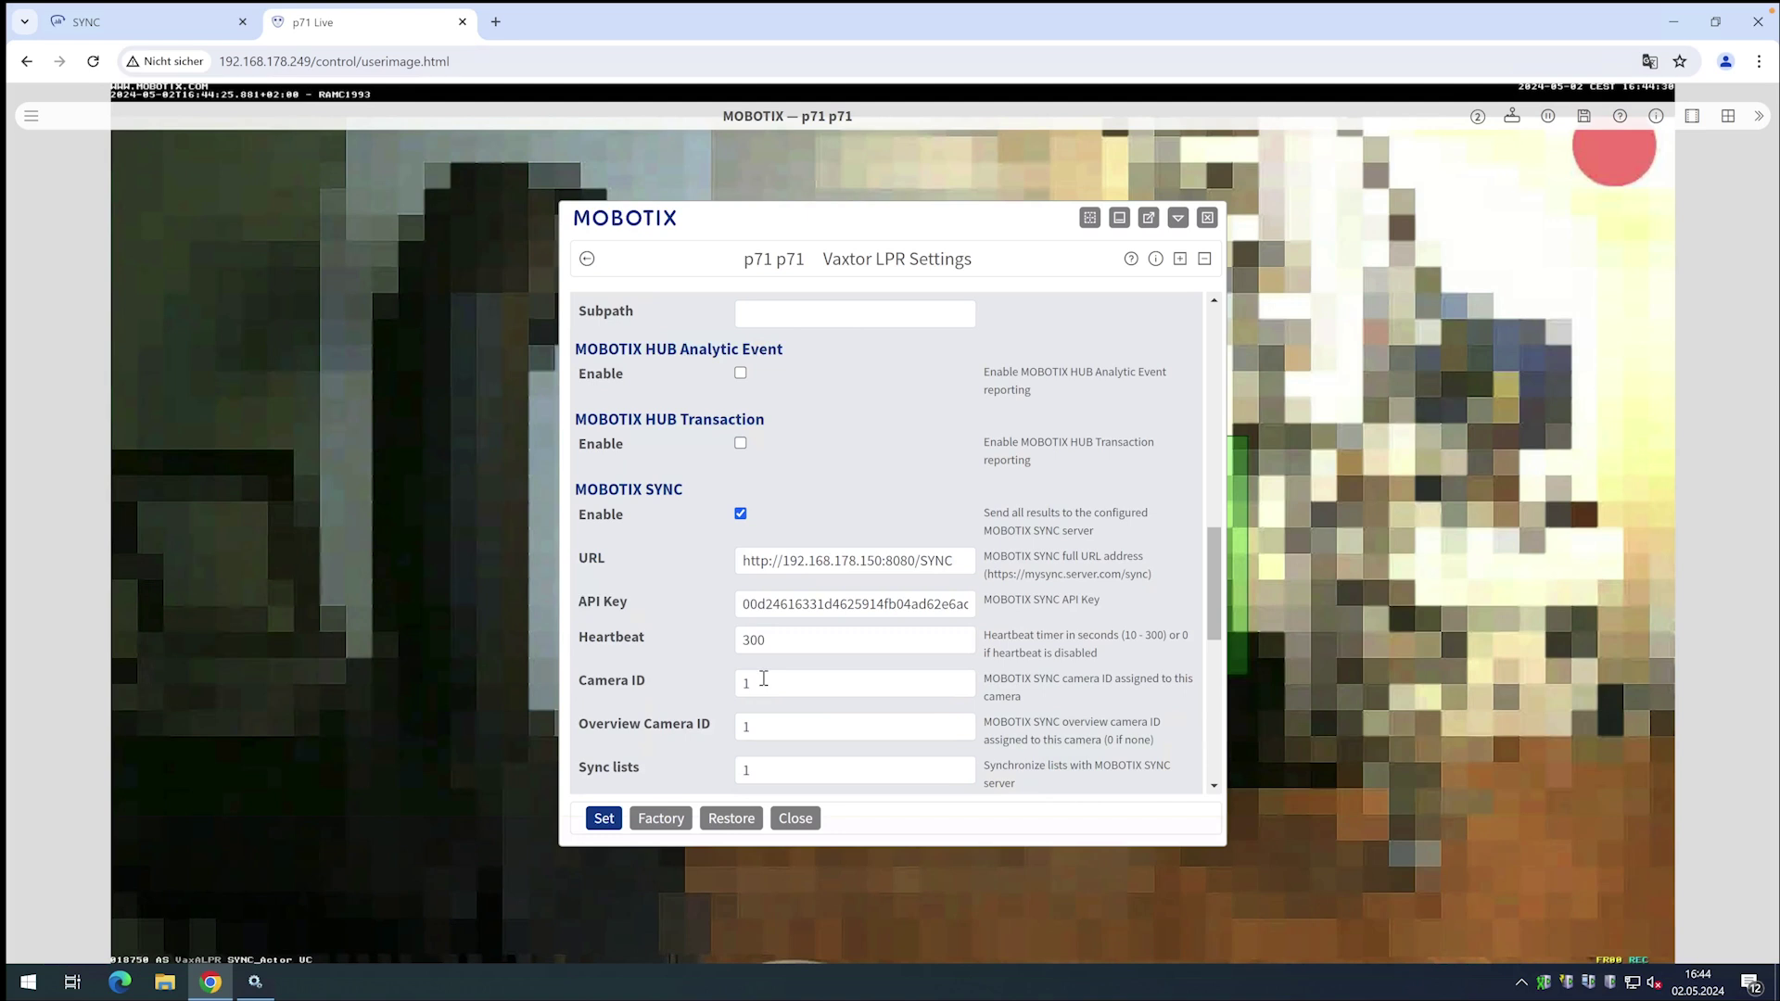
pyautogui.click(764, 680)
pyautogui.press('BackSpace')
pyautogui.write('3')
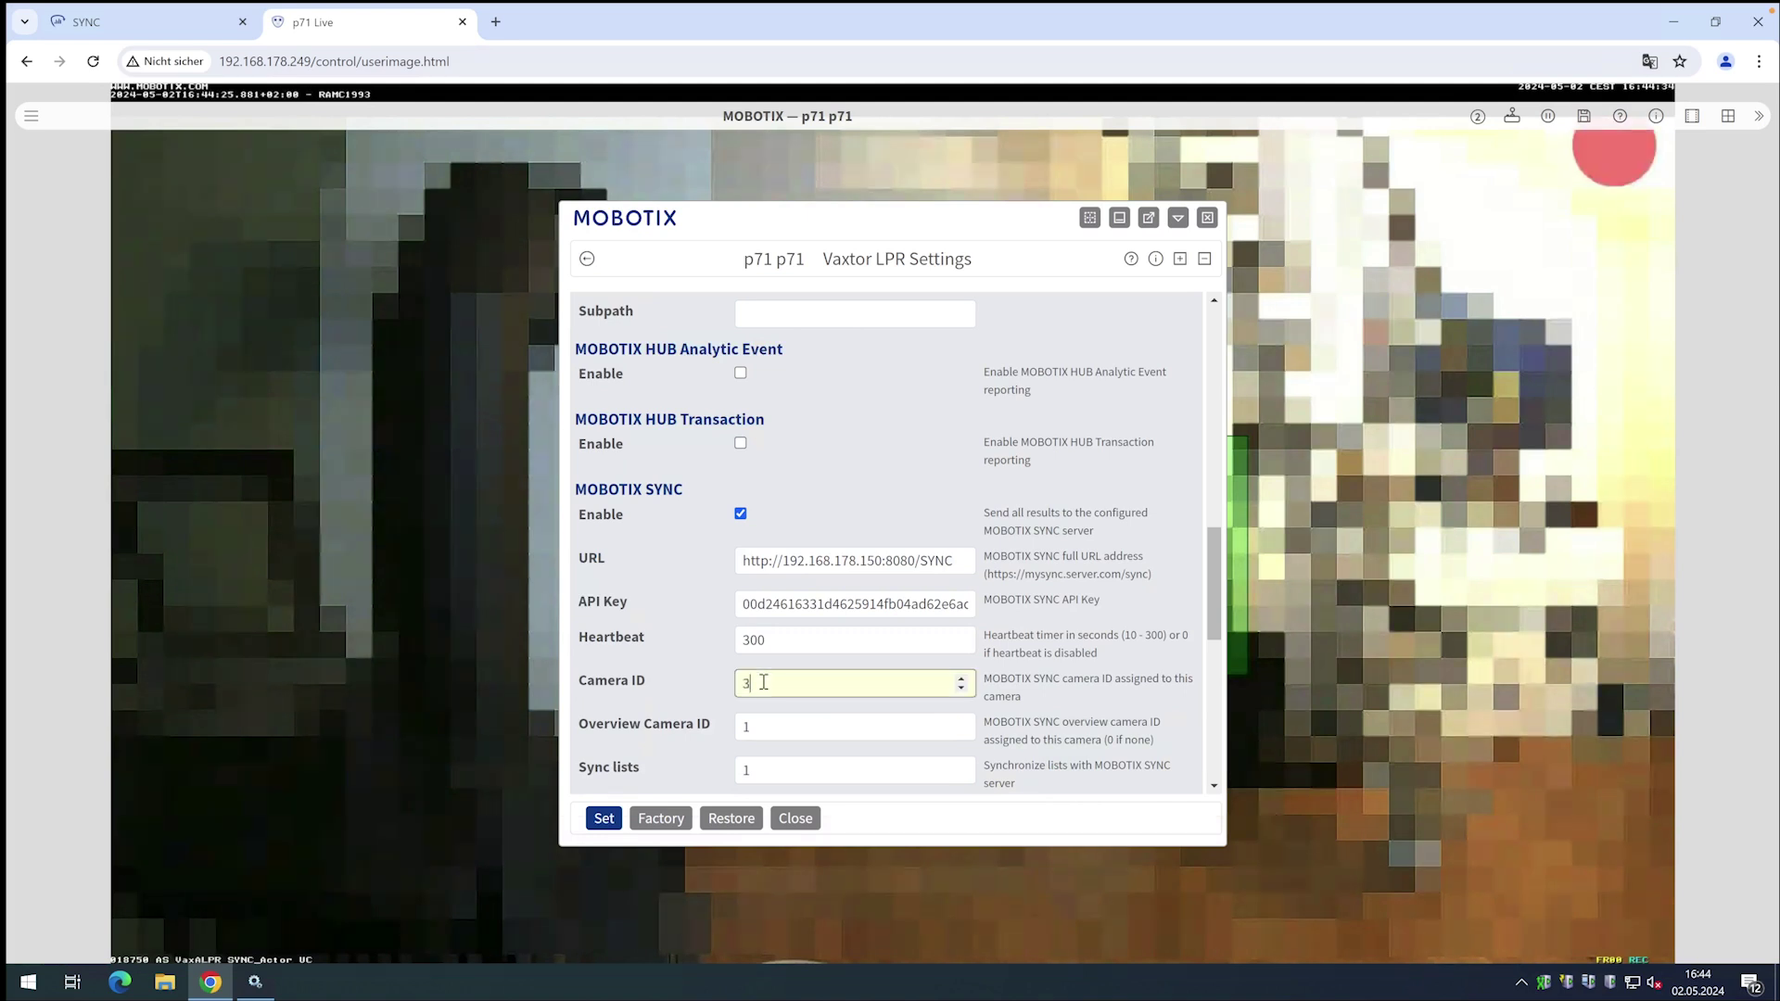
pyautogui.press('Tab')
pyautogui.write('3')
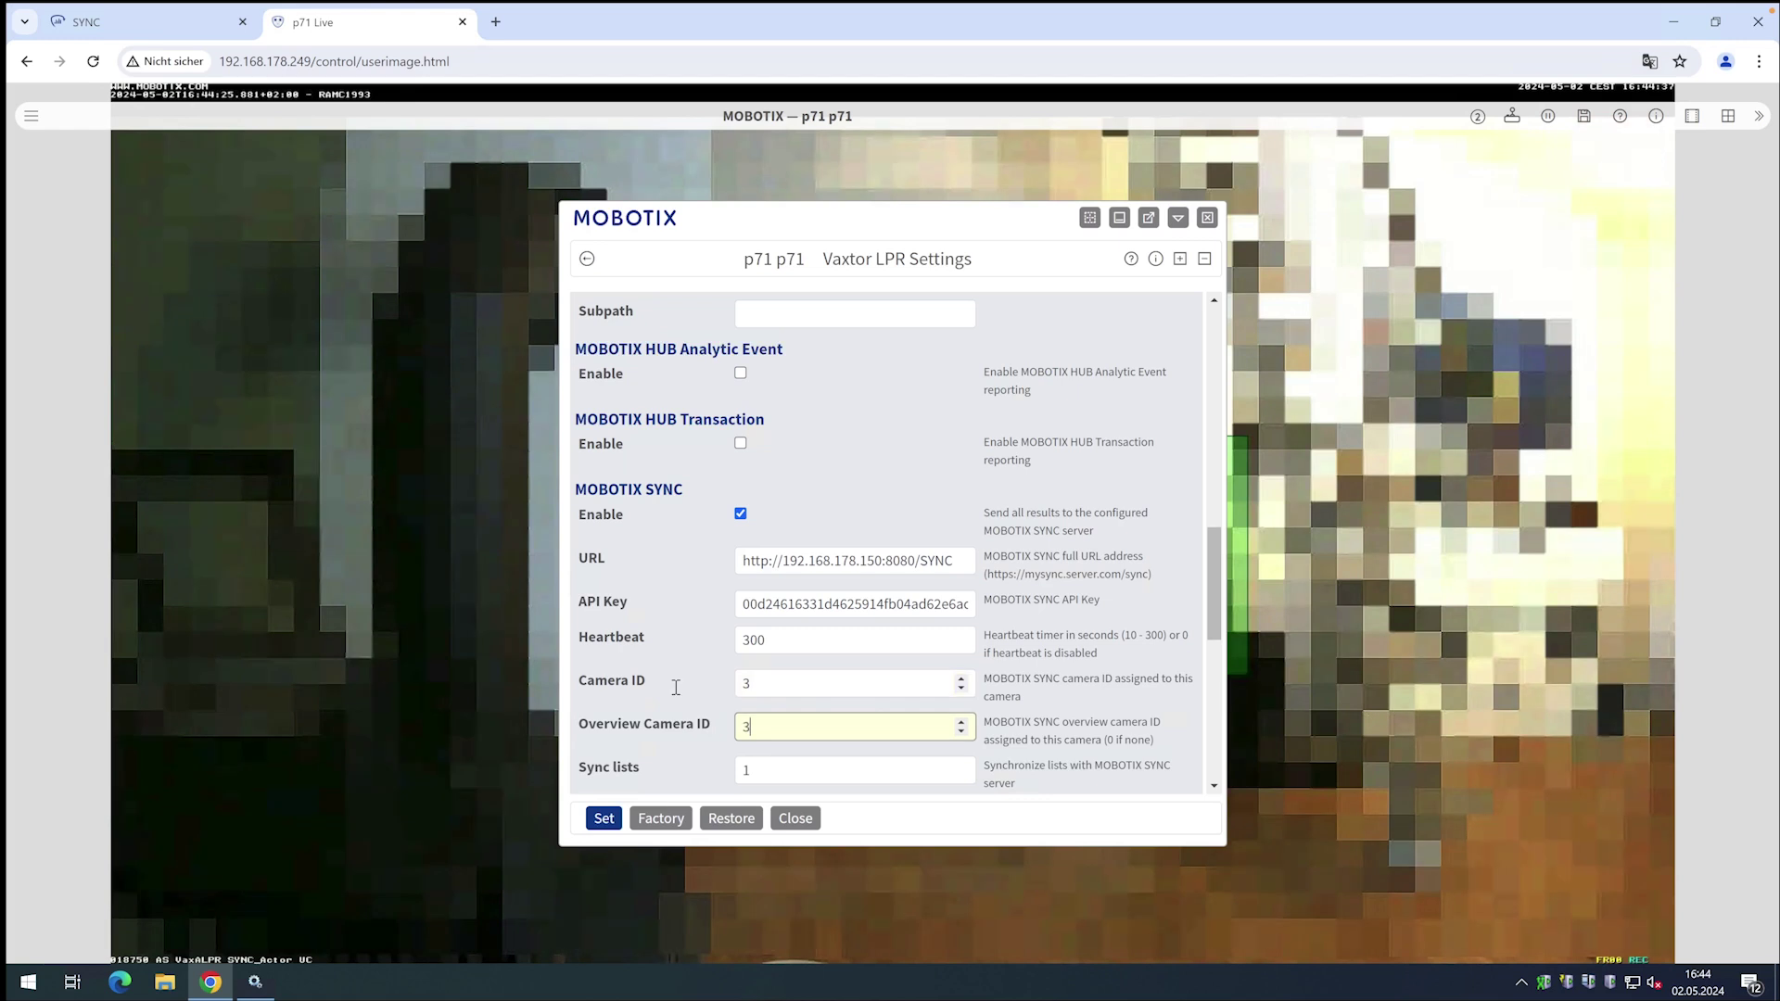
pyautogui.click(675, 687)
# Step: Set Sync lists to 0 for MOBOTIX SYNC, and apply and permanently store the complete camera configuration
pyautogui.scroll(-1, 676, 687)
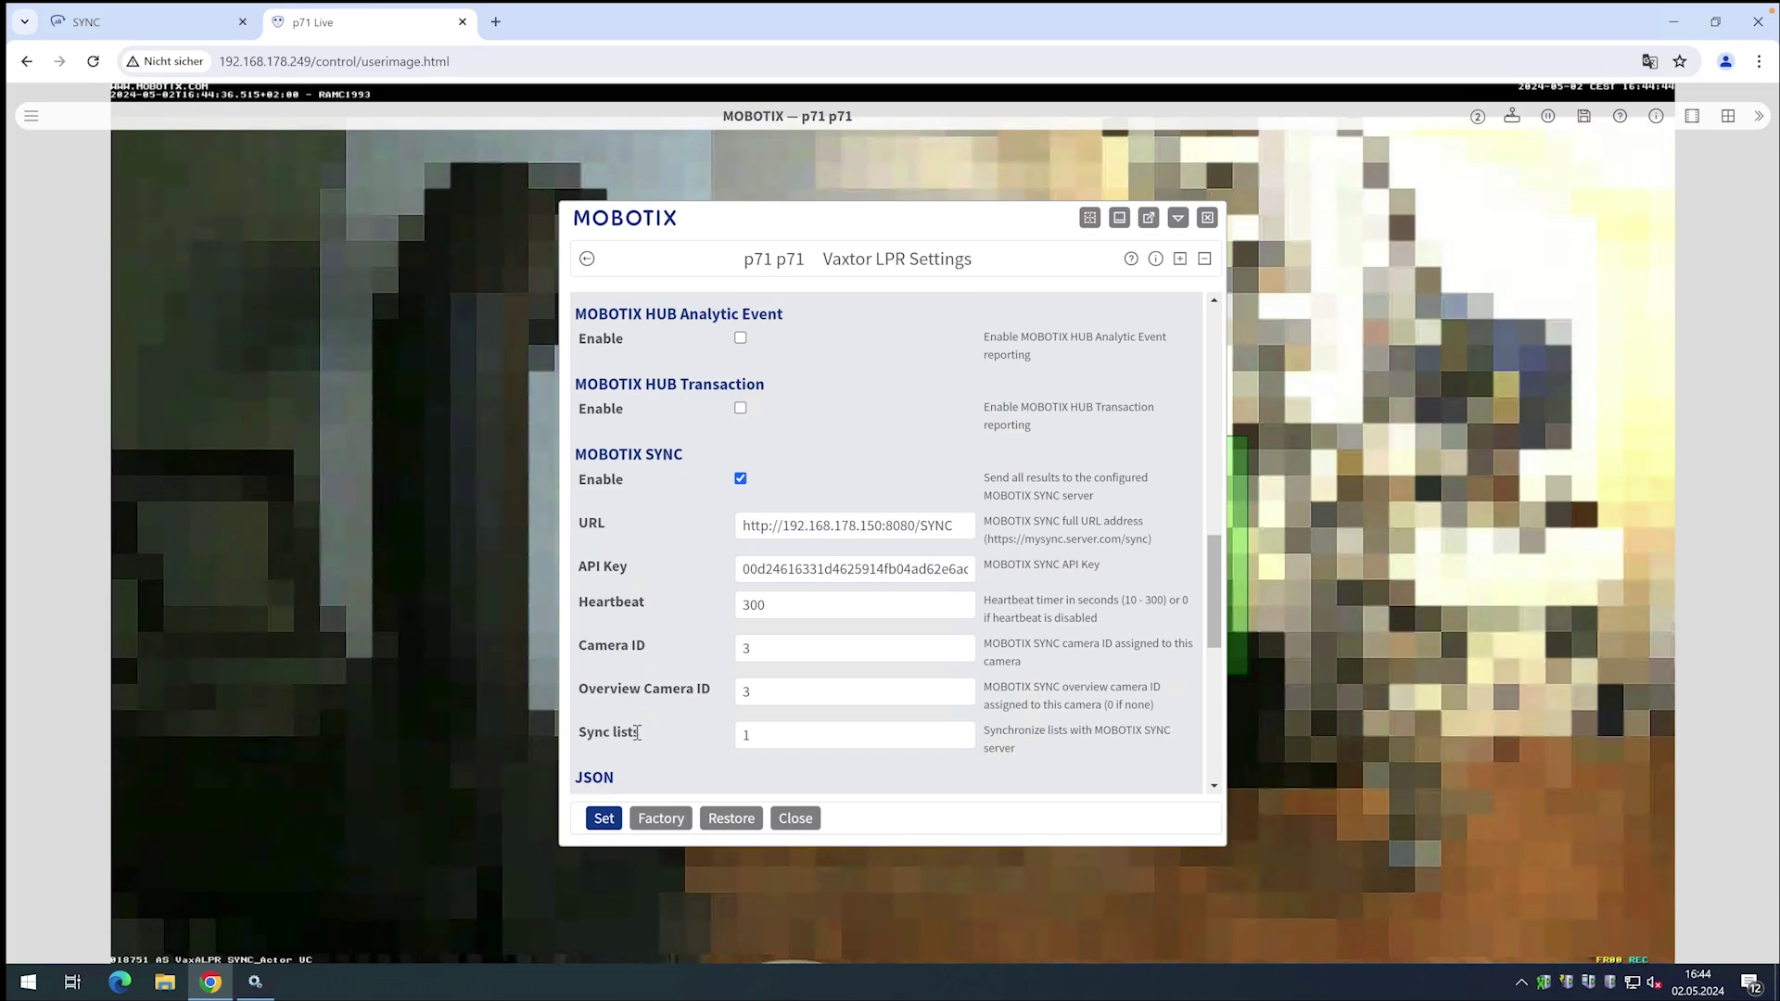
pyautogui.click(771, 741)
pyautogui.press('BackSpace')
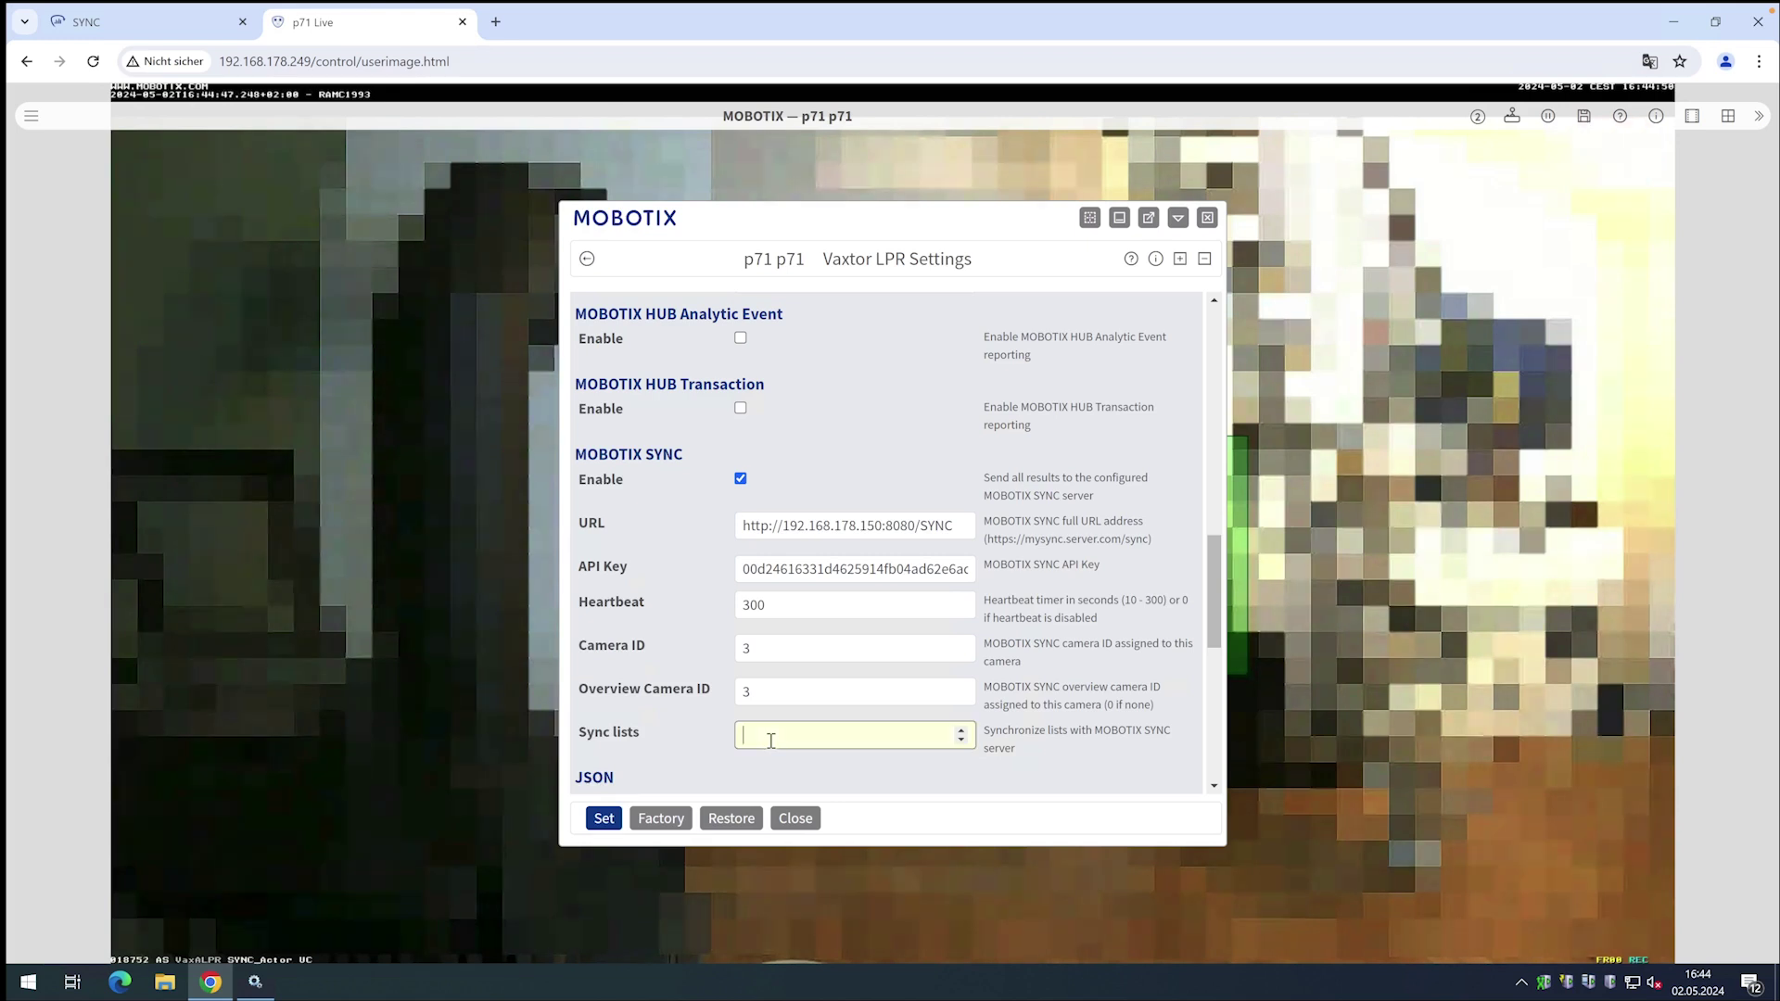
pyautogui.write('0')
pyautogui.click(1028, 691)
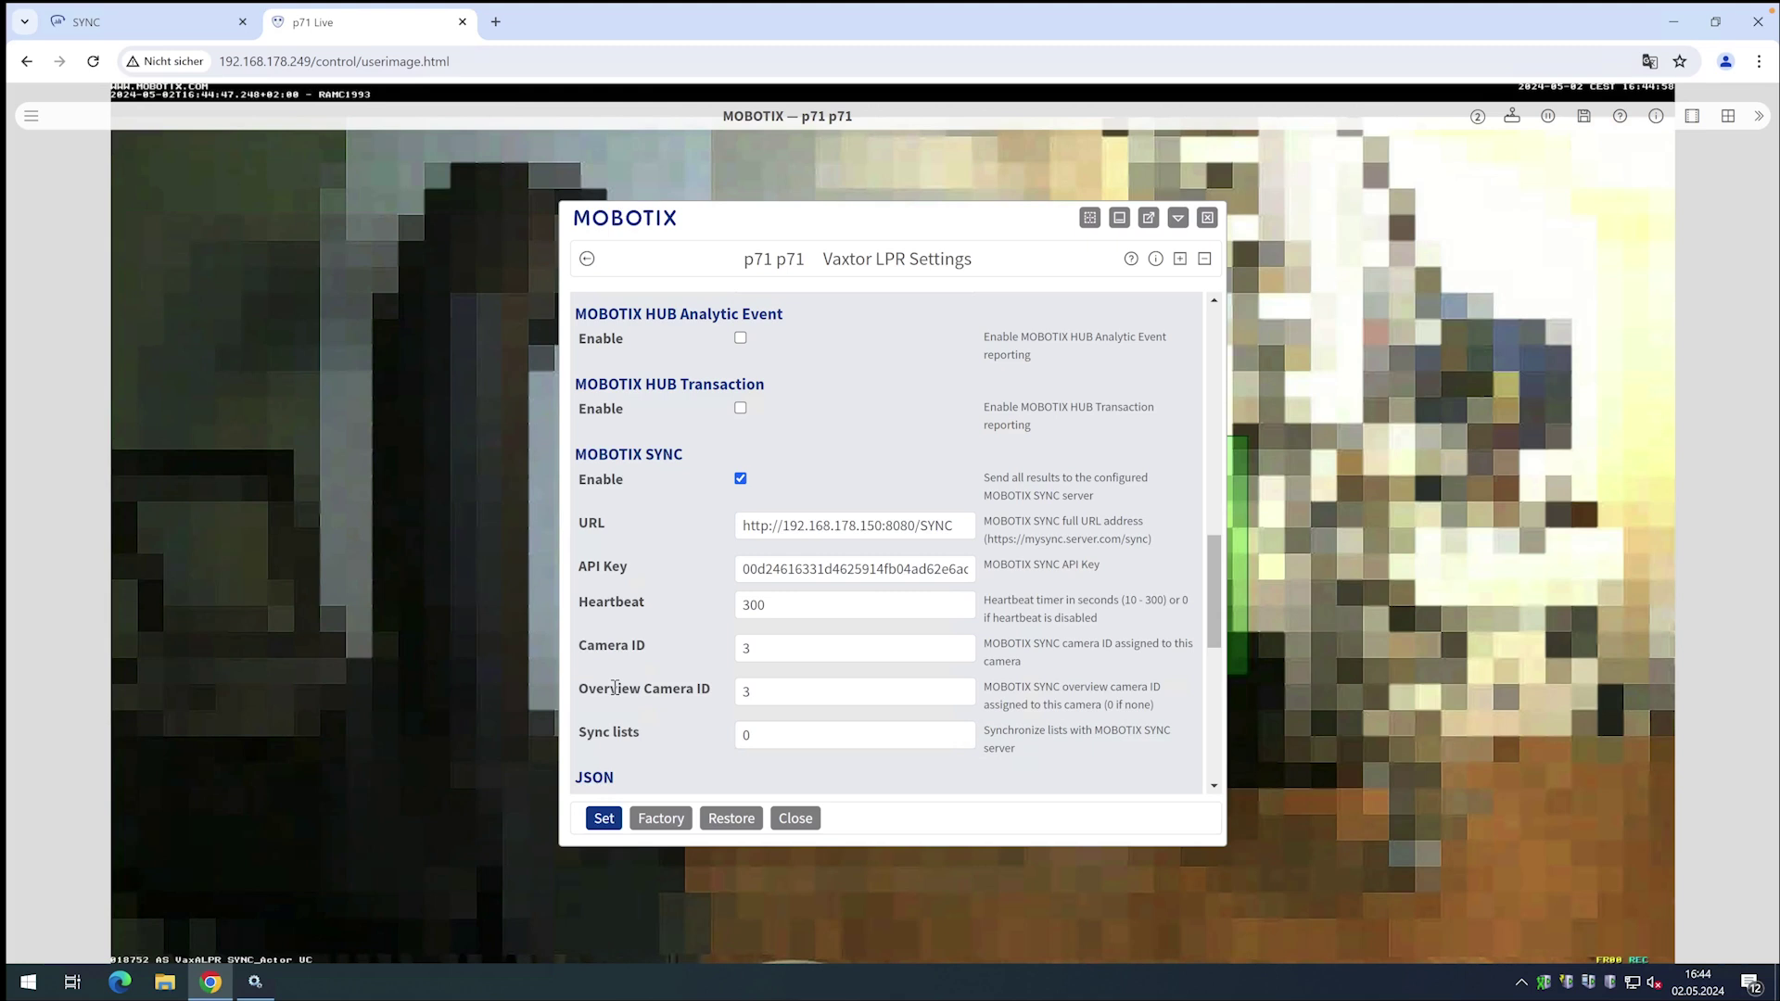
pyautogui.click(603, 819)
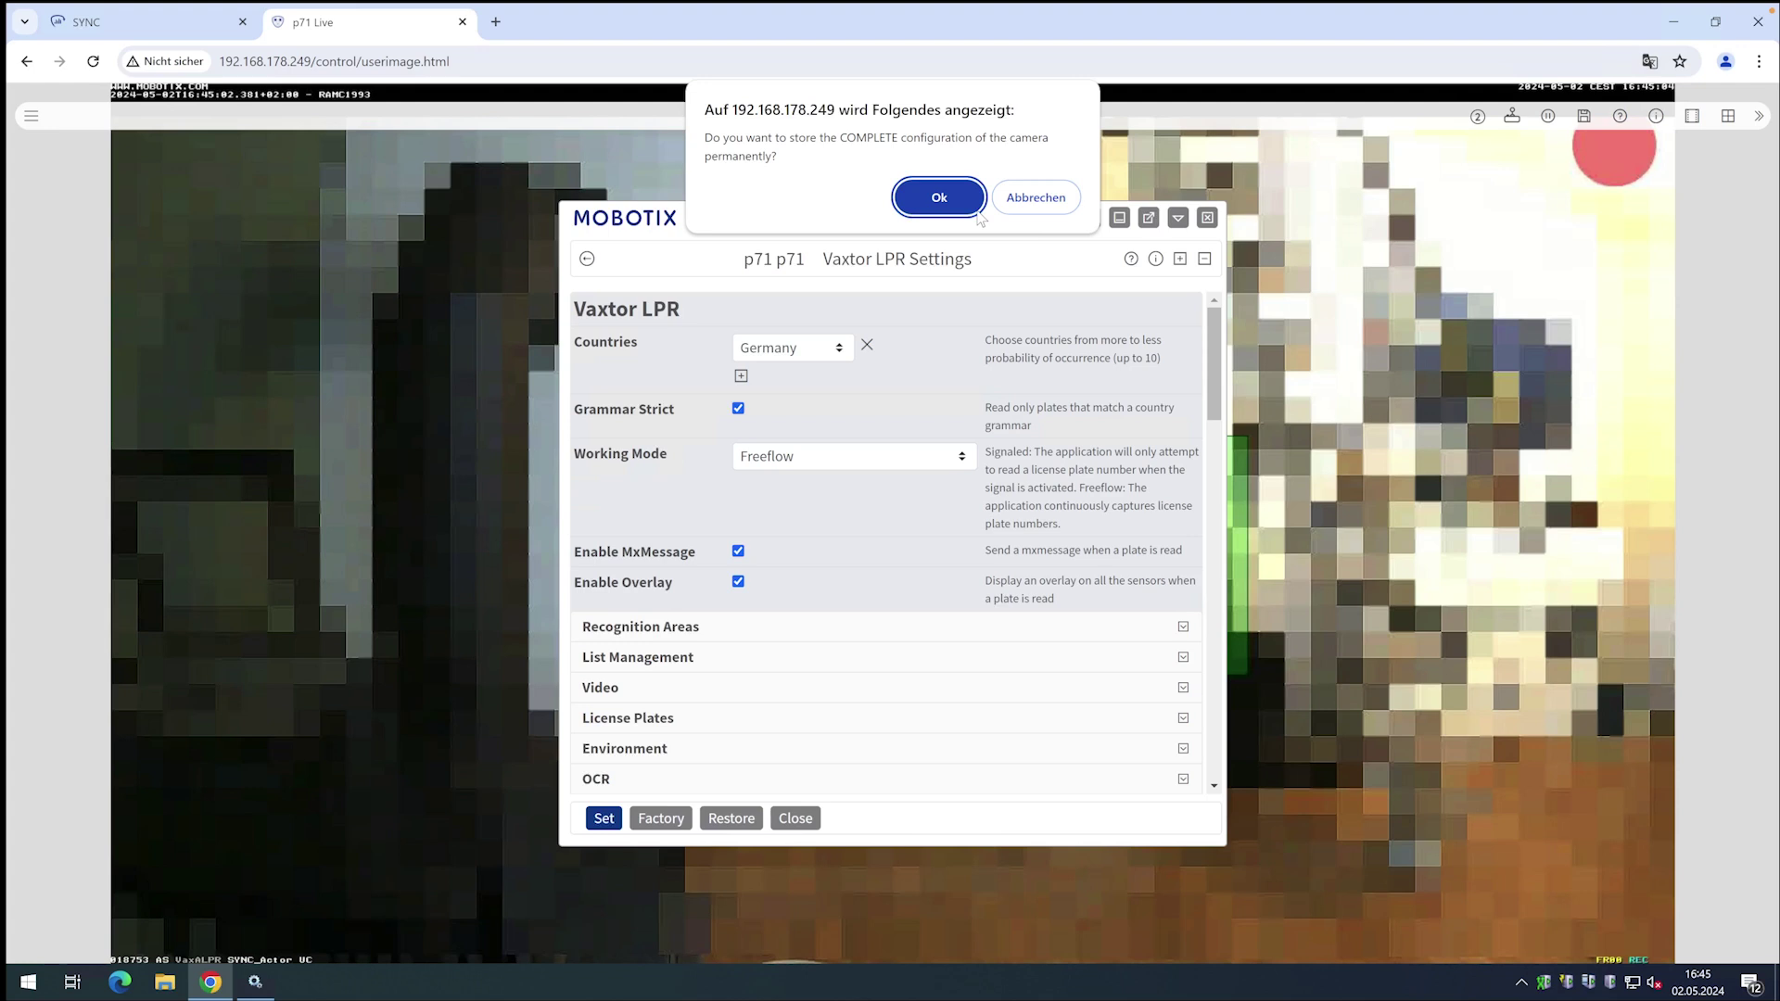
pyautogui.click(975, 212)
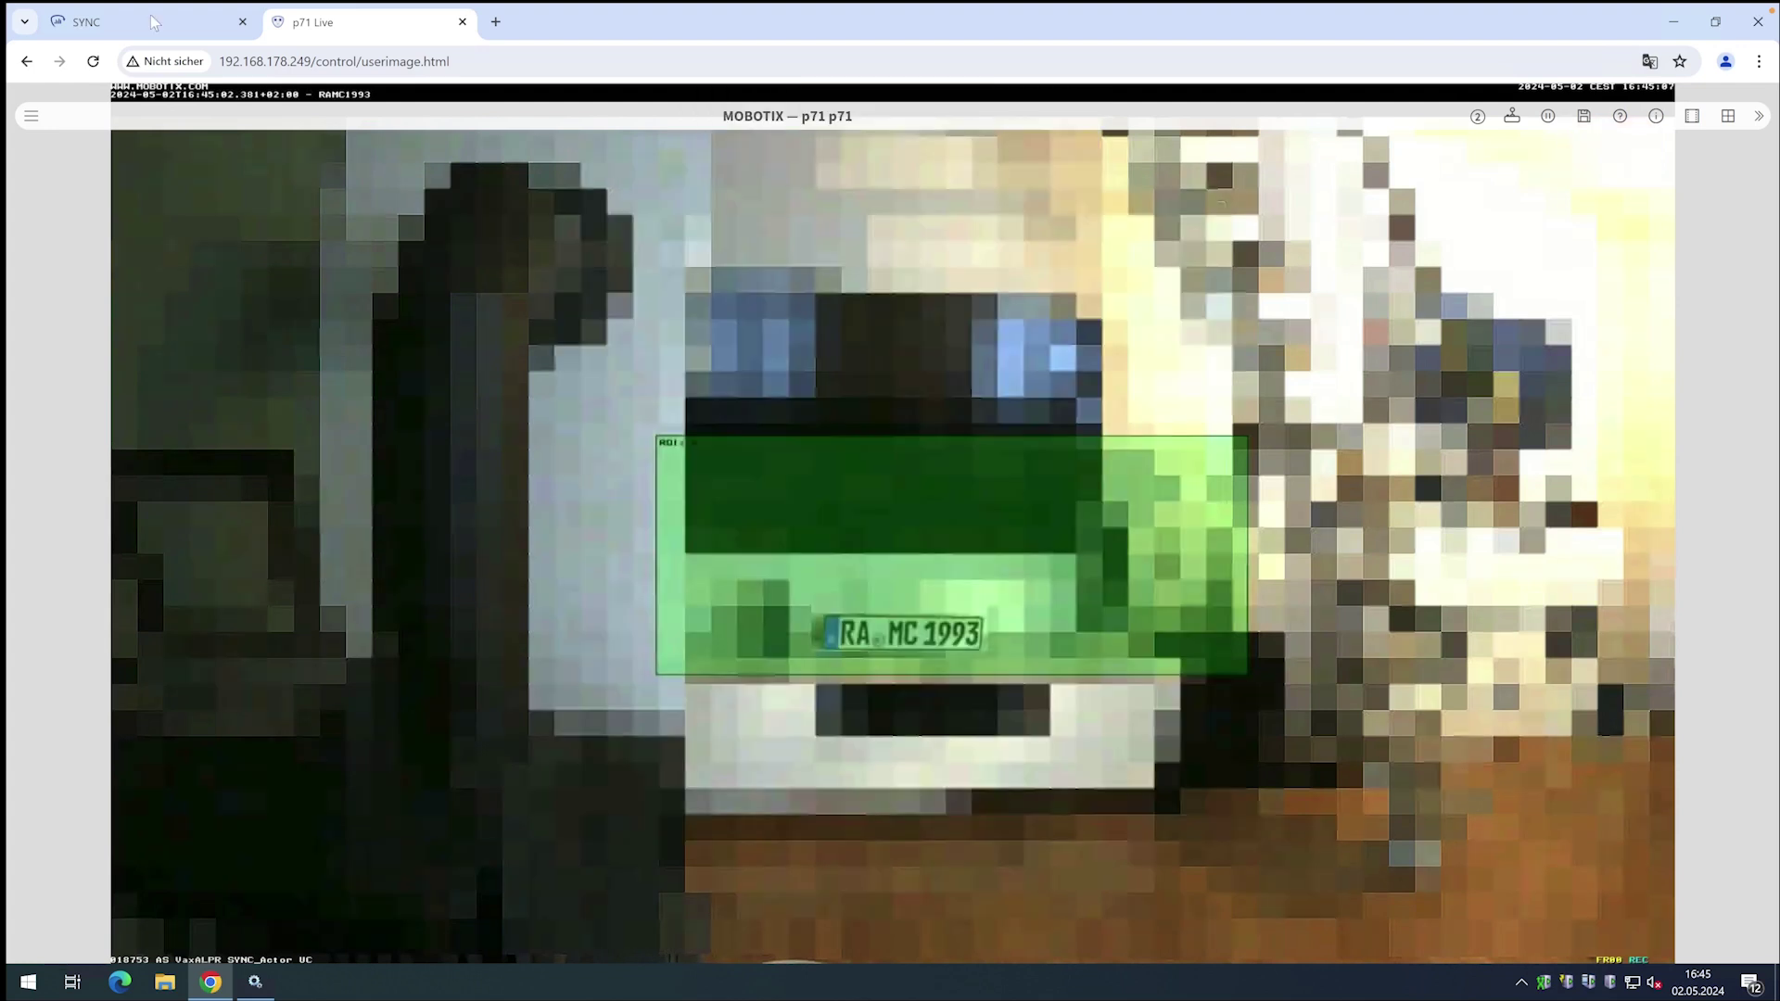
# Step: Switch to SYNC and check the Entry camera's last ping in the camera configuration
pyautogui.click(153, 21)
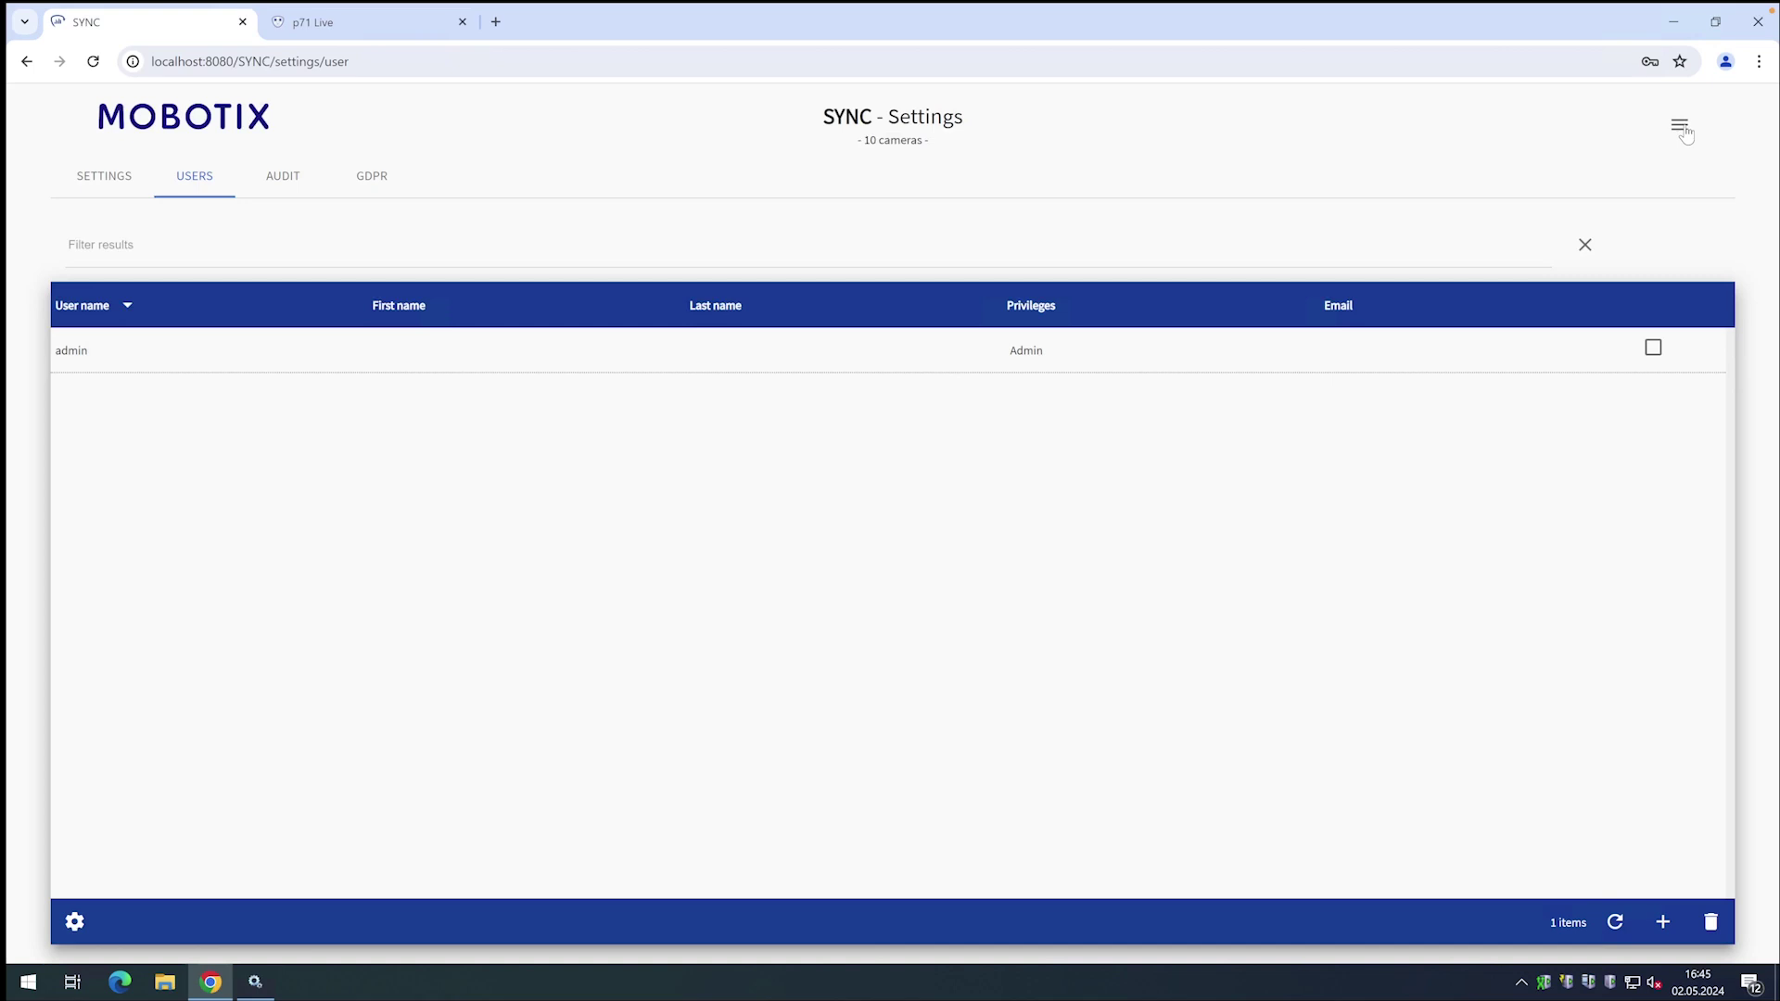
pyautogui.click(1681, 127)
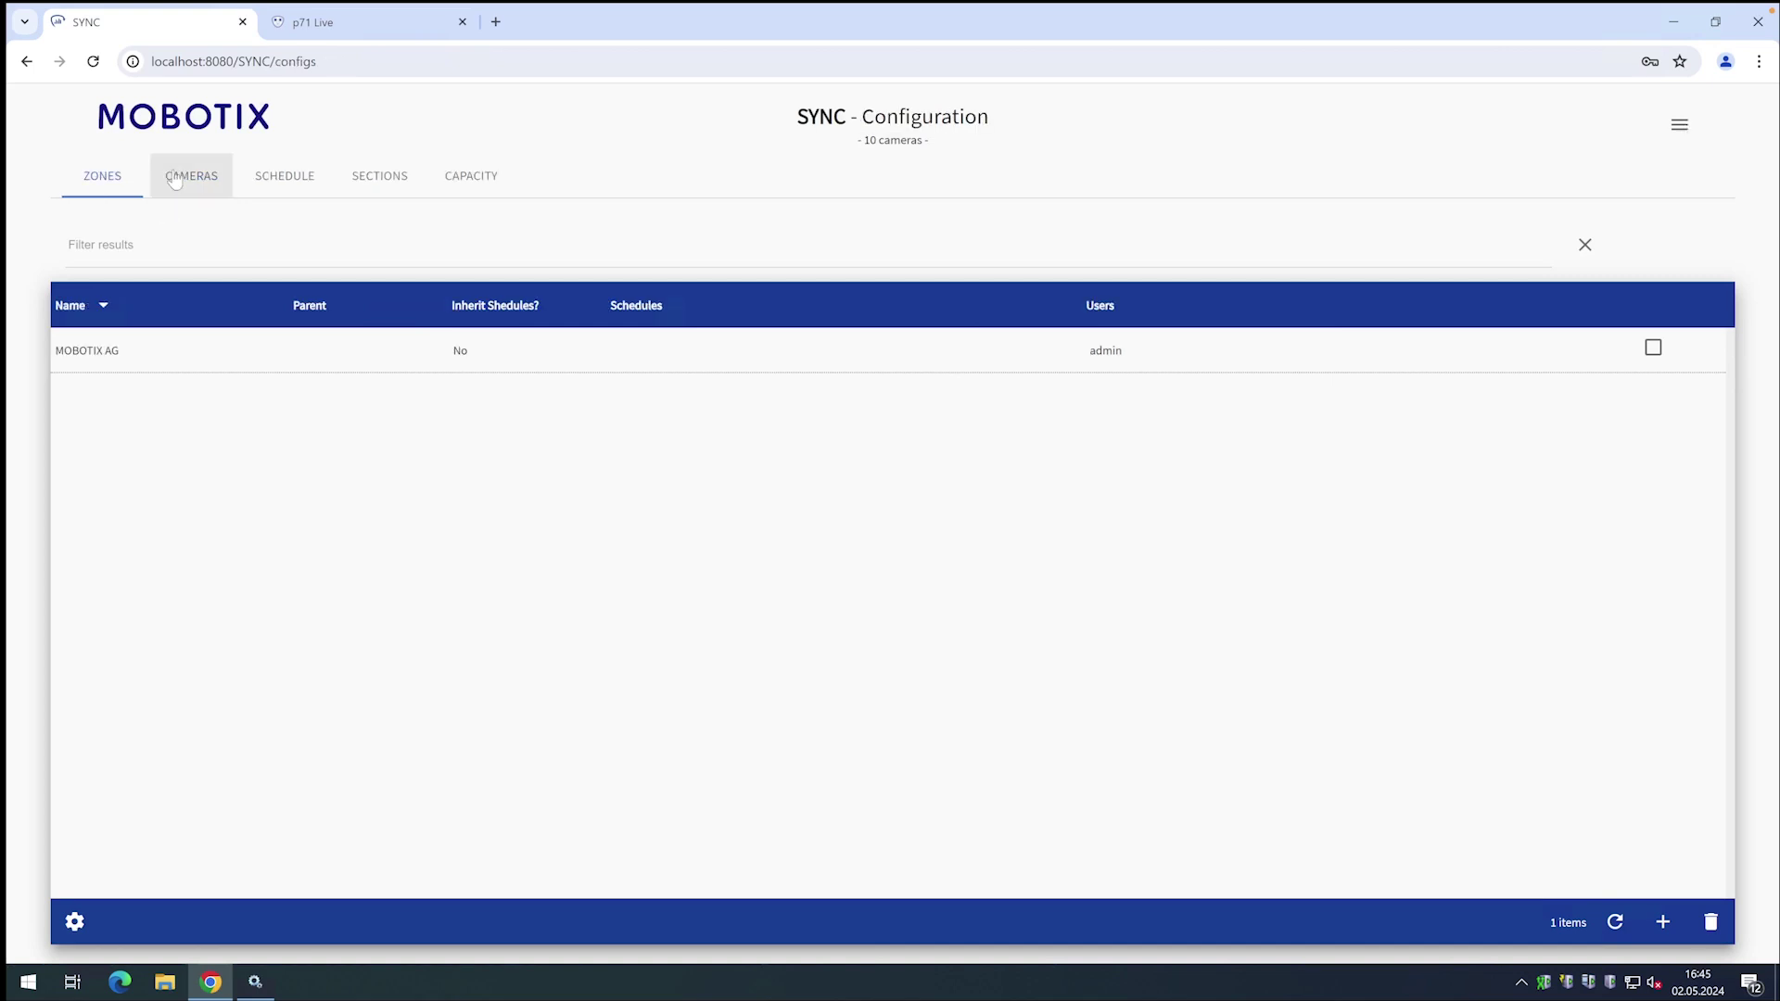
pyautogui.click(174, 181)
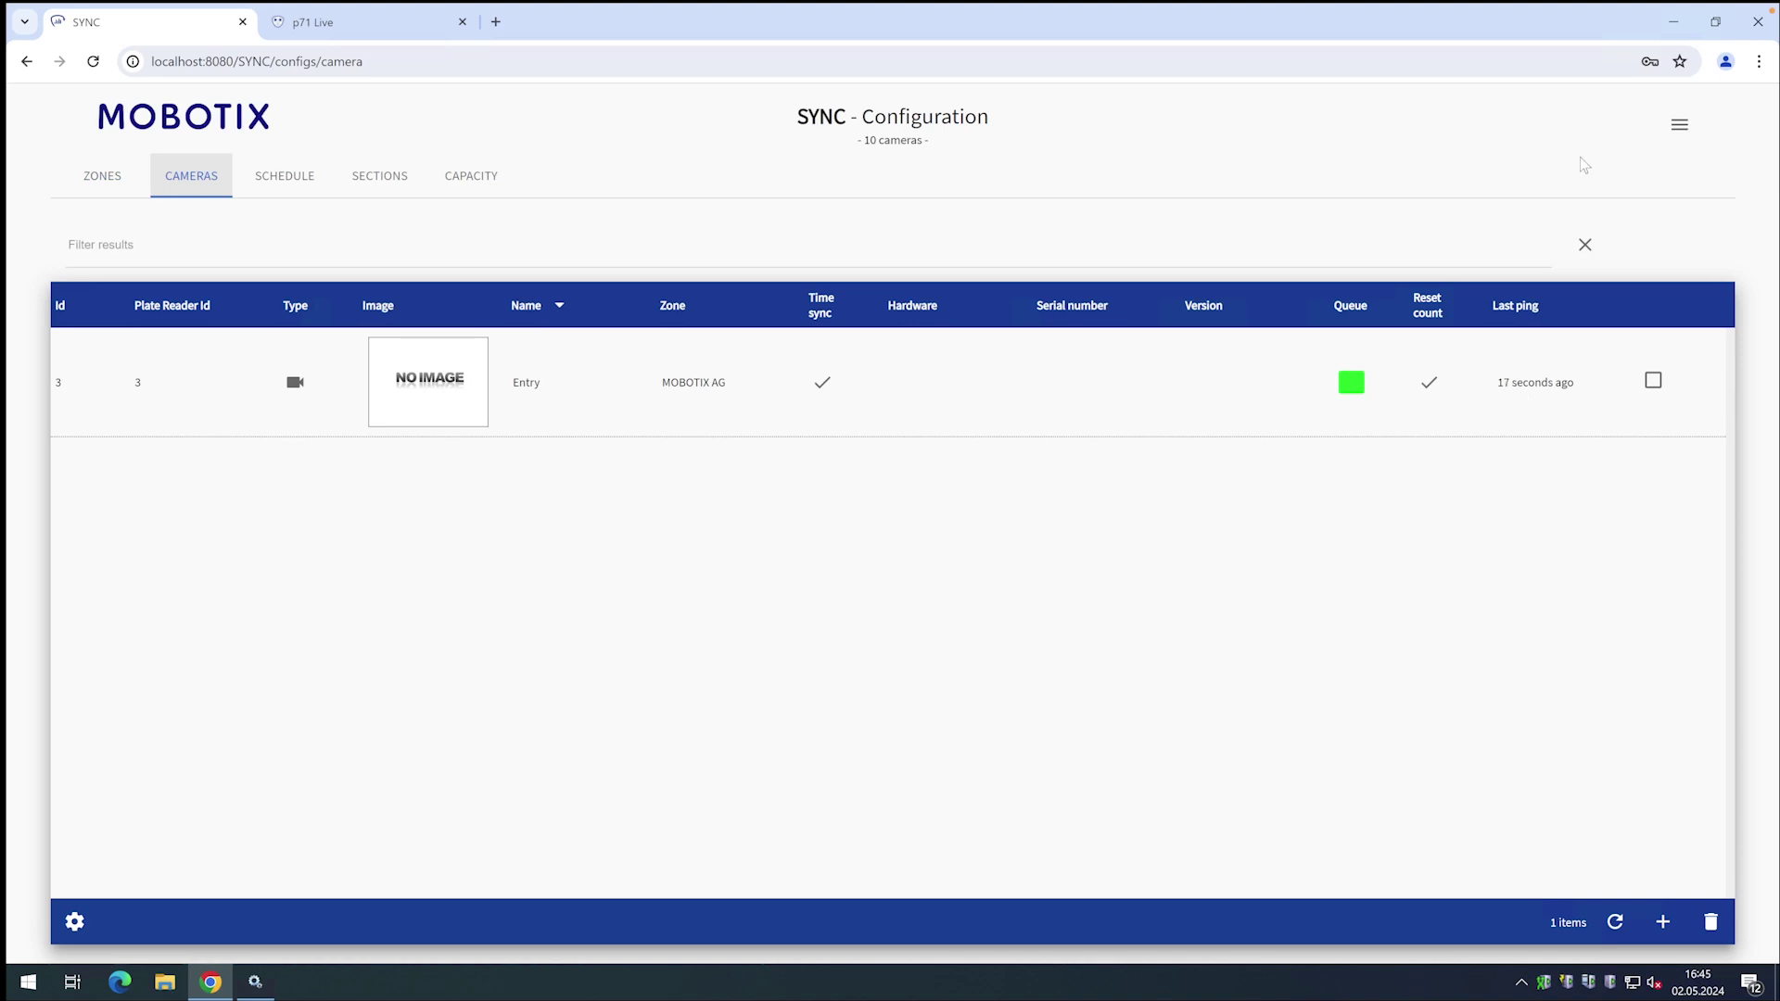
# Step: Open the Plates overview in SYNC to view the captured plates
pyautogui.click(1679, 125)
pyautogui.click(1598, 186)
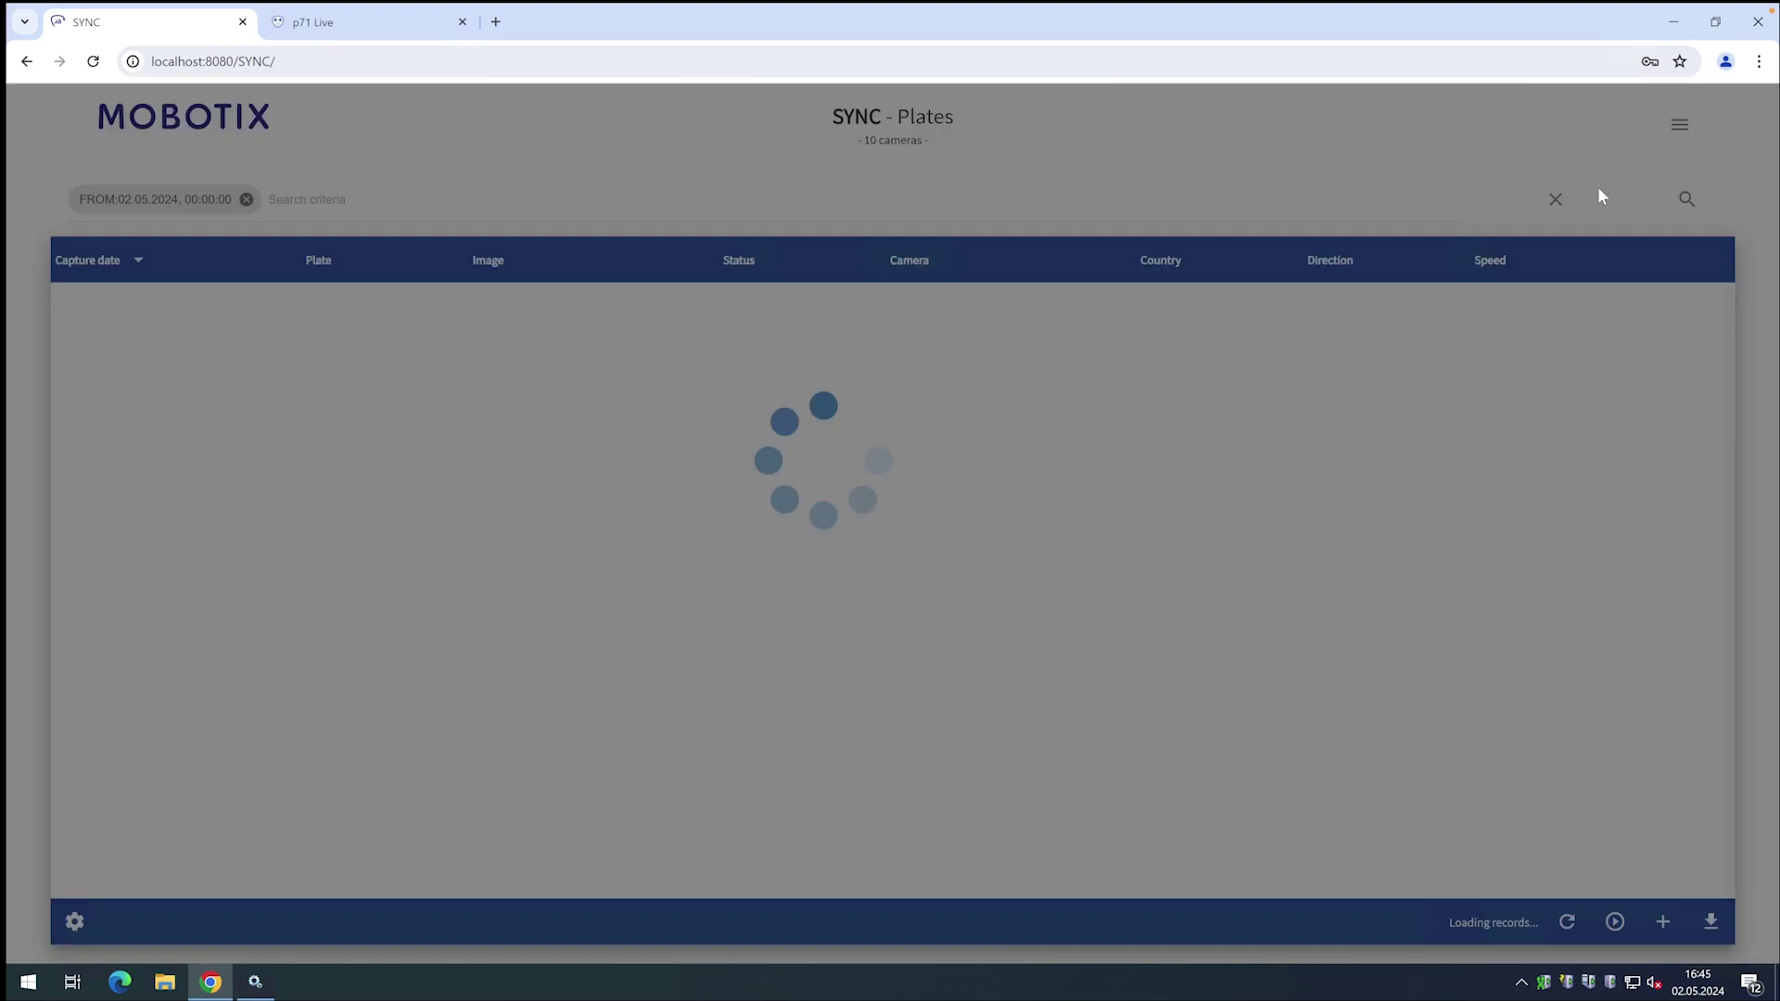